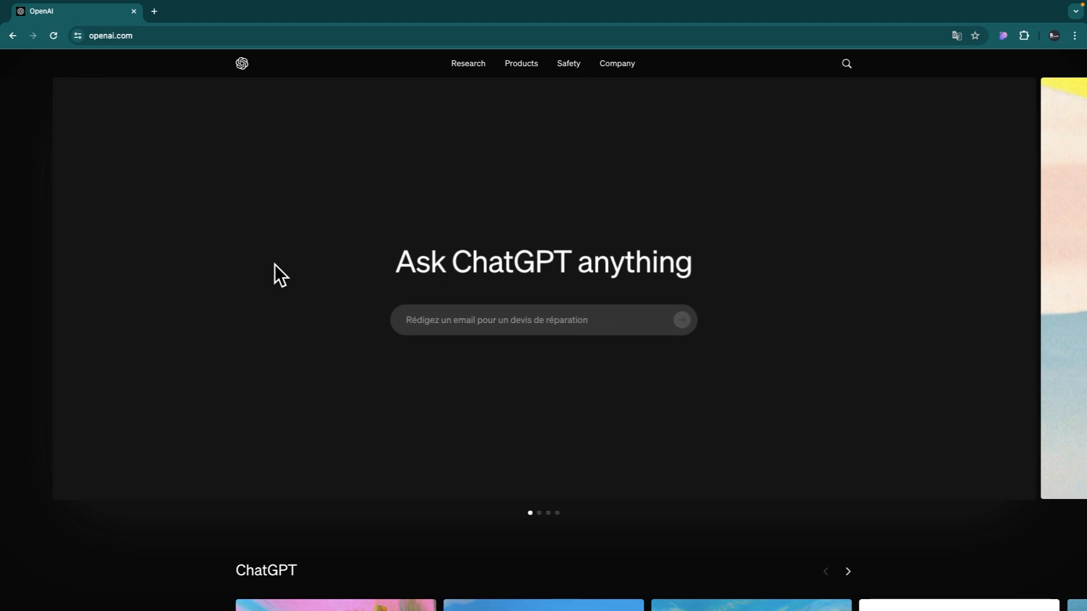
- Look through the current OpenAI homepage from the ChatGPT prompt area down to the News section and back to the beginning
{"action": "scroll", "coordinate": [255, 367], "scroll_direction": "down", "scroll_amount": 5}
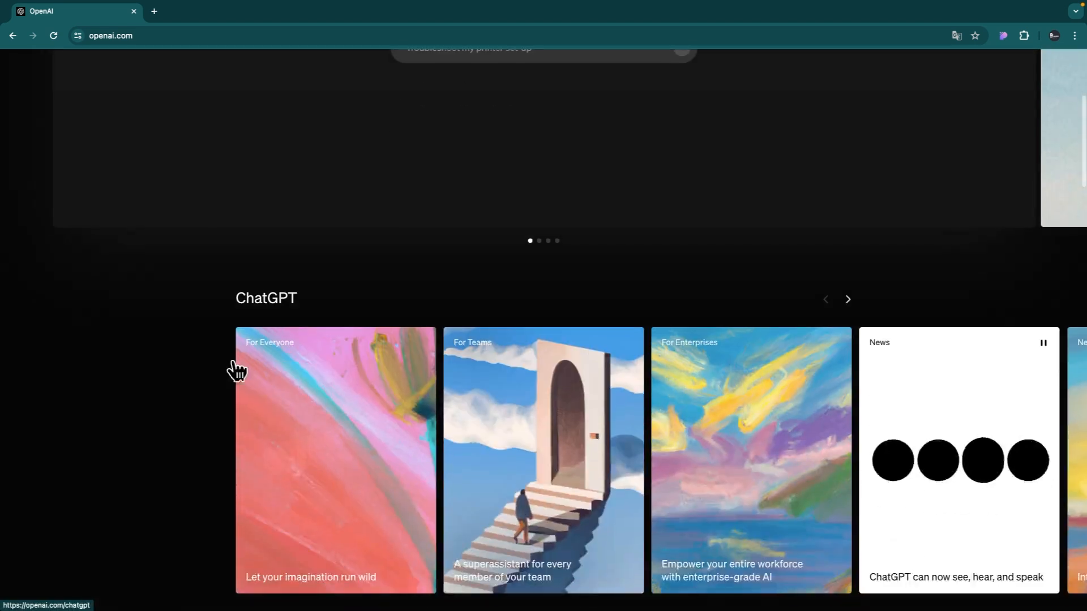
{"action": "scroll", "coordinate": [171, 361], "scroll_direction": "down", "scroll_amount": 4}
{"action": "scroll", "coordinate": [59, 305], "scroll_direction": "down", "scroll_amount": 10}
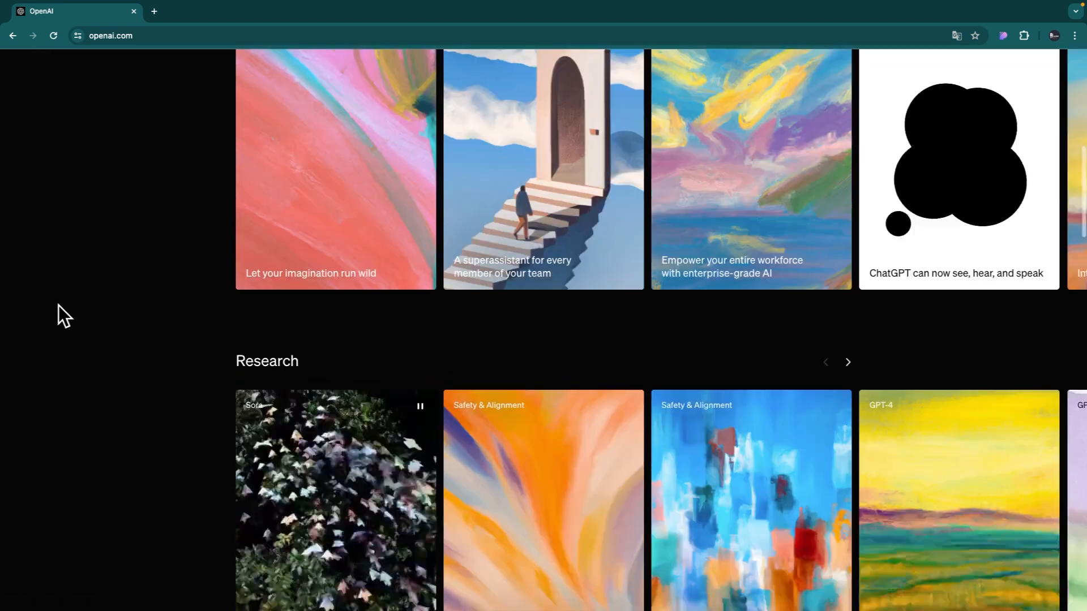
{"action": "scroll", "coordinate": [59, 305], "scroll_direction": "down", "scroll_amount": 19}
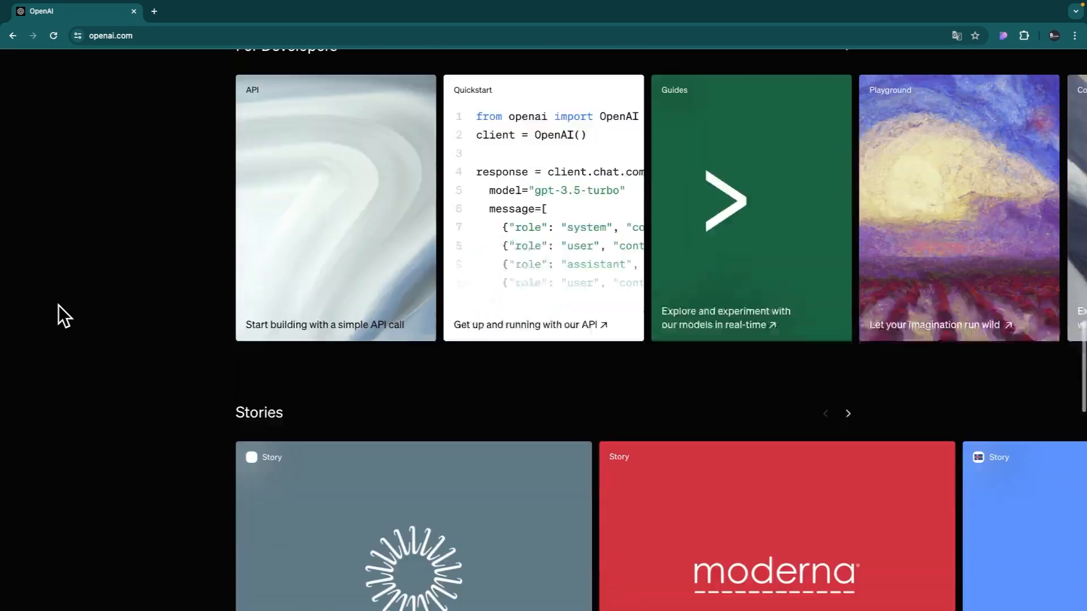
{"action": "scroll", "coordinate": [59, 305], "scroll_direction": "down", "scroll_amount": 2}
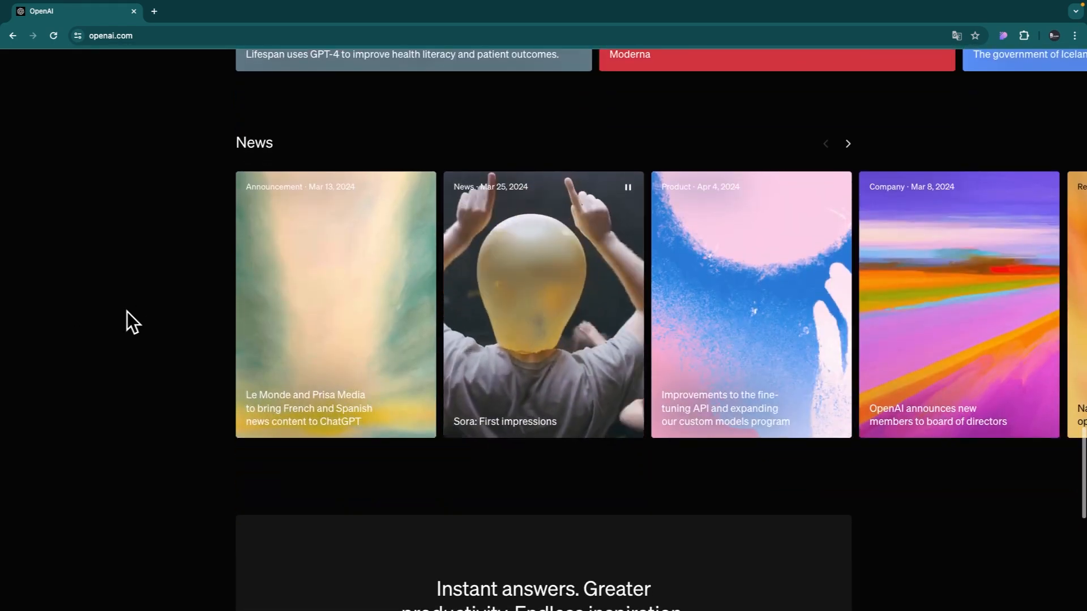
{"action": "scroll", "coordinate": [127, 311], "scroll_direction": "down", "scroll_amount": 10}
{"action": "scroll", "coordinate": [127, 311], "scroll_direction": "up", "scroll_amount": 20}
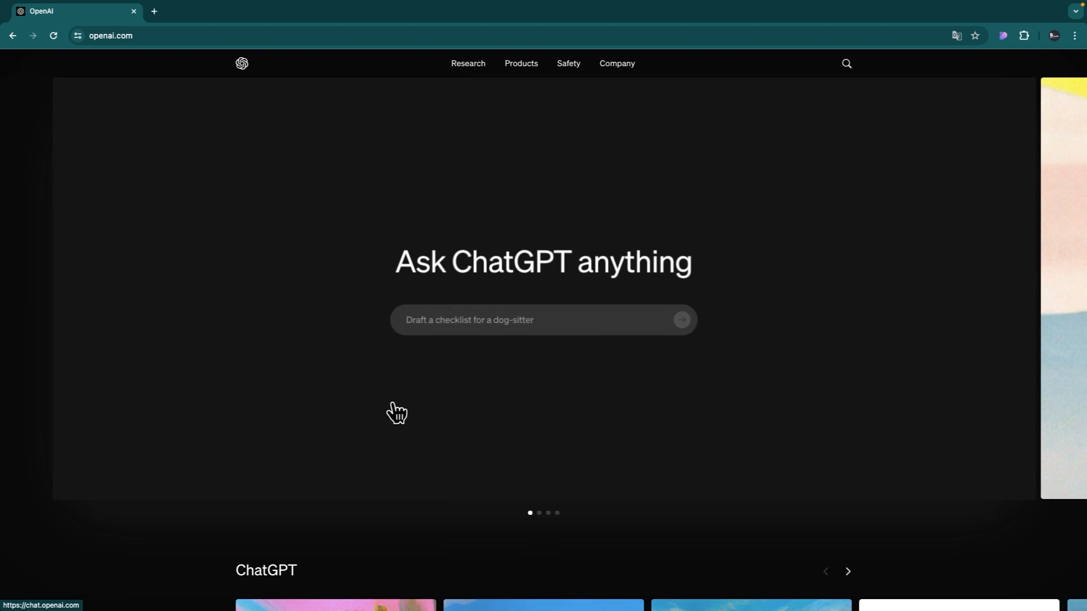
{"action": "scroll", "coordinate": [240, 488], "scroll_direction": "down", "scroll_amount": 10}
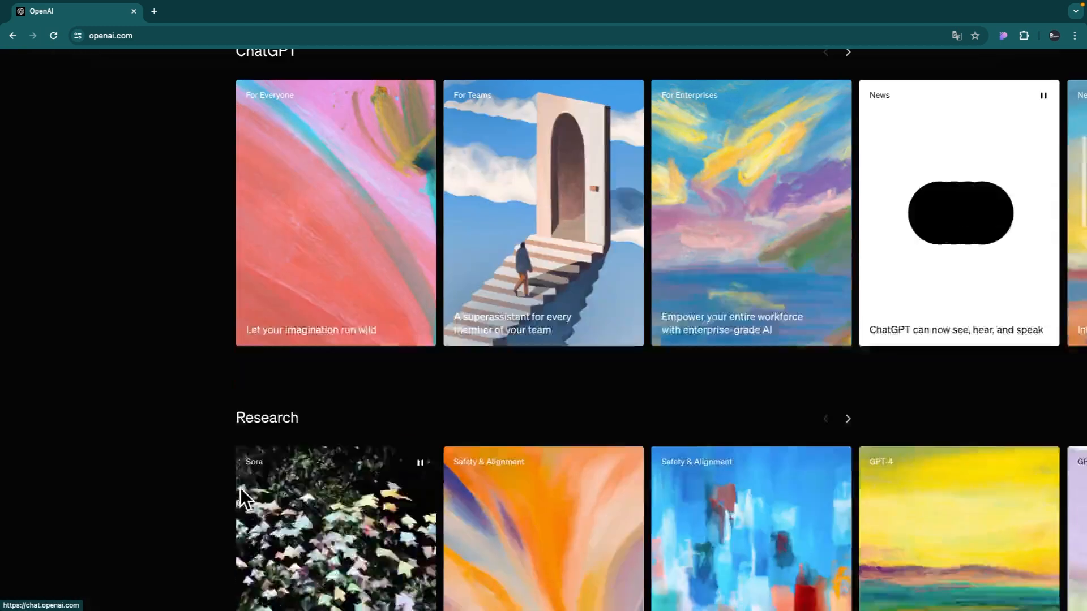
{"action": "scroll", "coordinate": [240, 488], "scroll_direction": "up", "scroll_amount": 12}
- Check the earlier OpenAI homepage with the Sora hero in the other browser window, and switch to the Webflow landing page project
{"action": "key", "text": "ctrl+Left"}
{"action": "key", "text": "ctrl+Right"}
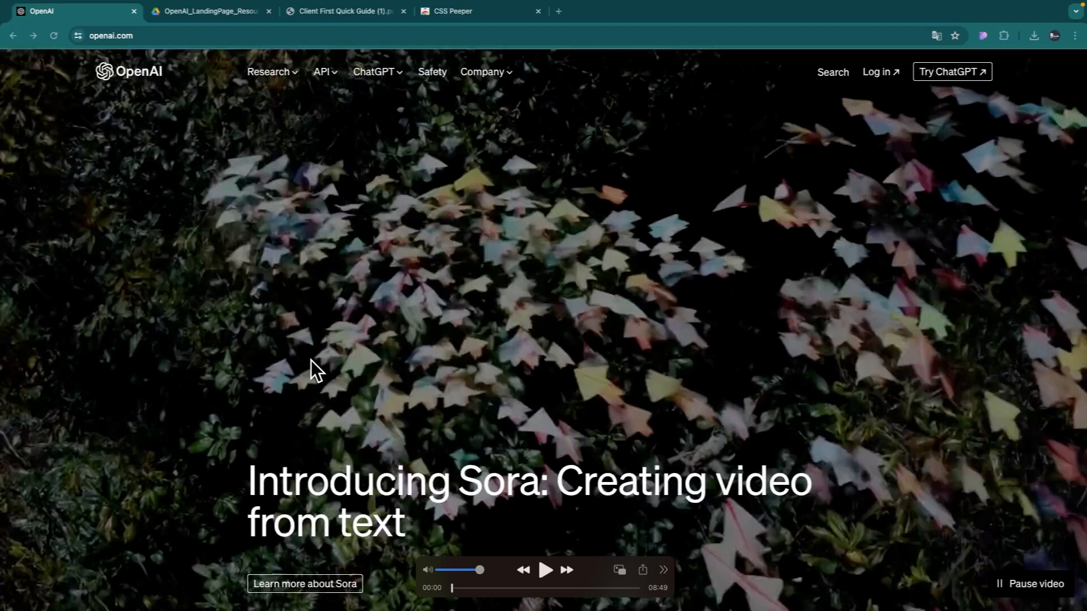
{"action": "key", "text": "ctrl+Right"}
{"action": "key", "text": "ctrl+Left"}
{"action": "key", "text": "ctrl+Right"}
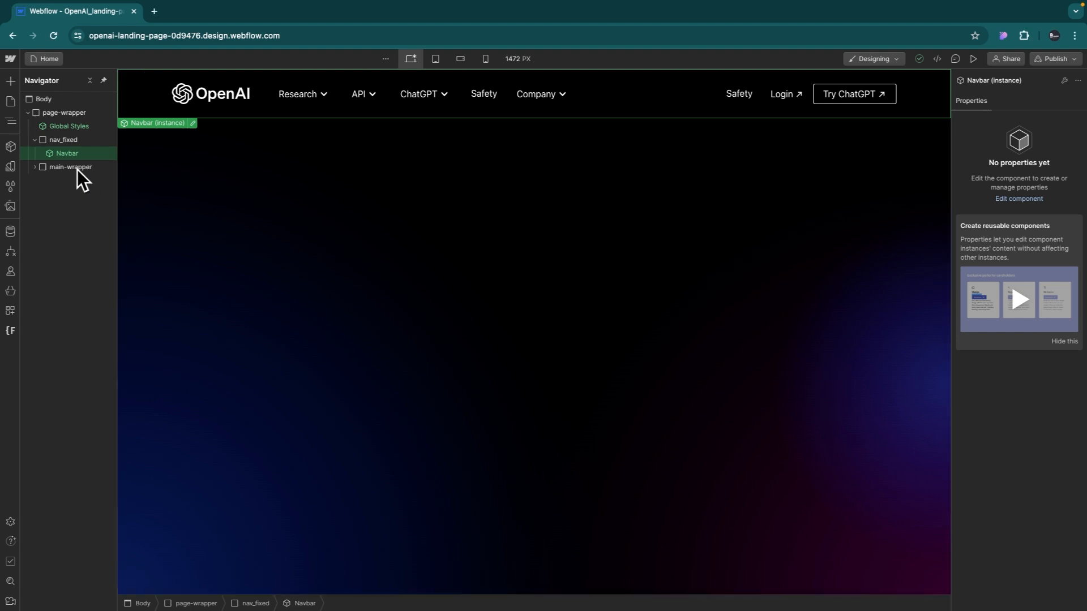
- Expand main-wrapper down to container-large in the element tree, collapse nav_fixed, and select section_hero
{"action": "left_click", "coordinate": [63, 167]}
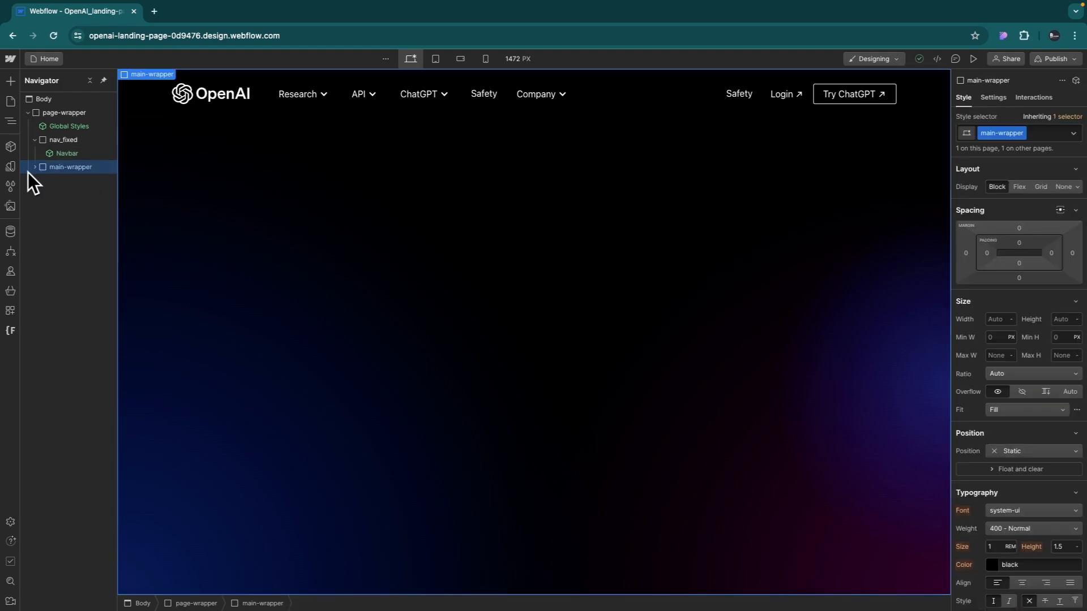
{"action": "left_click", "coordinate": [35, 168]}
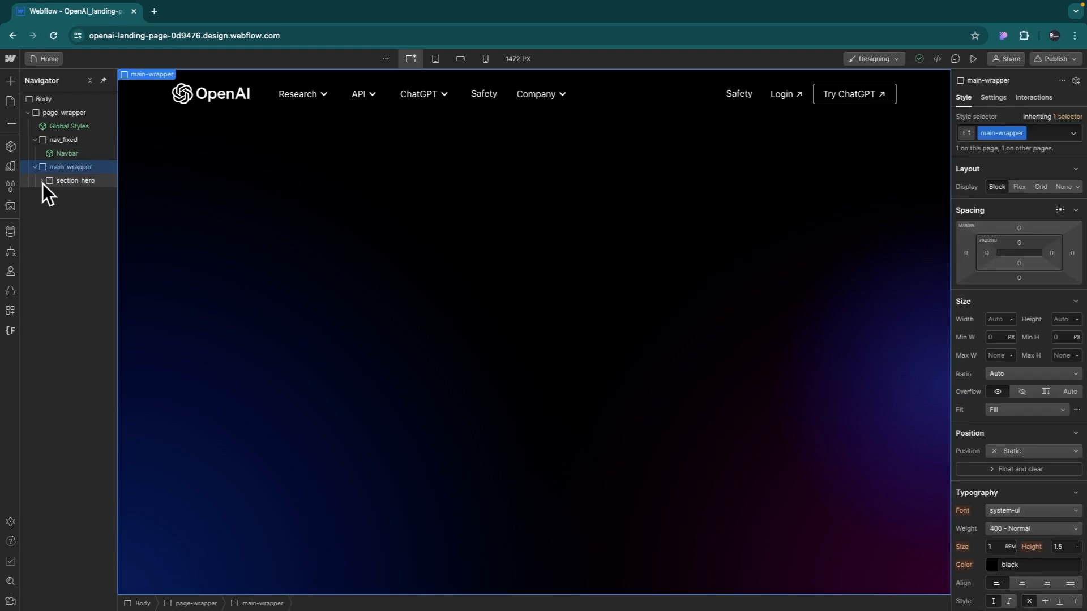
{"action": "left_click", "coordinate": [42, 181]}
{"action": "left_click", "coordinate": [36, 140]}
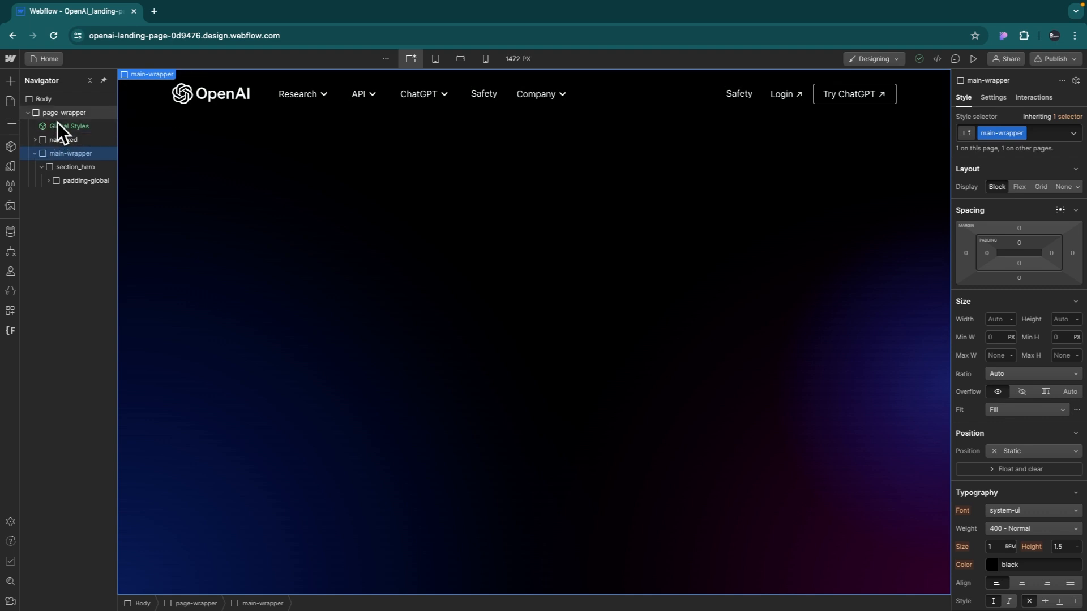
{"action": "left_click", "coordinate": [76, 167]}
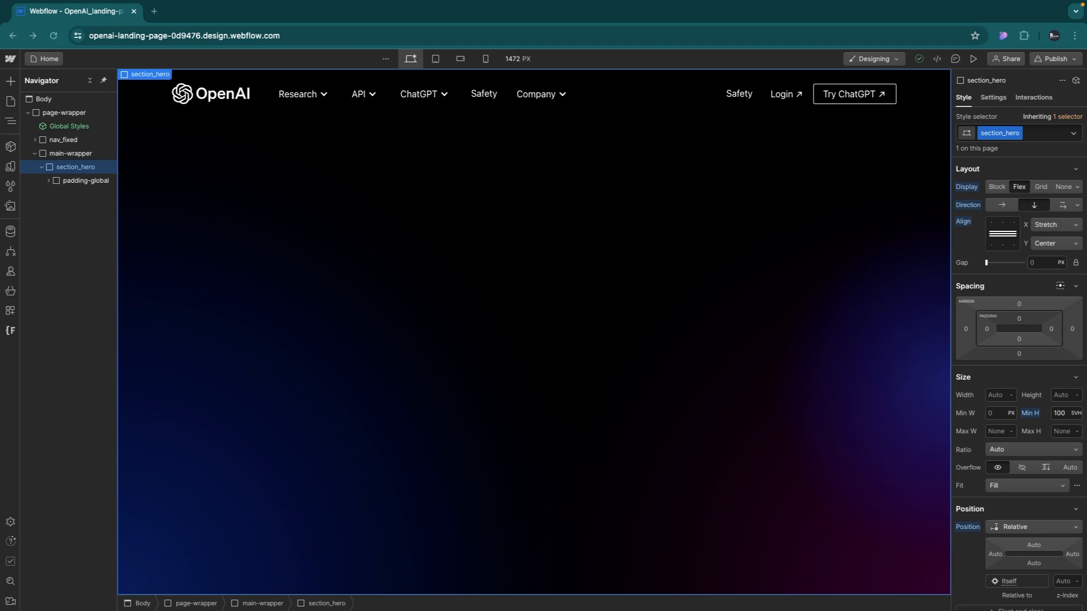
{"action": "left_click", "coordinate": [57, 157]}
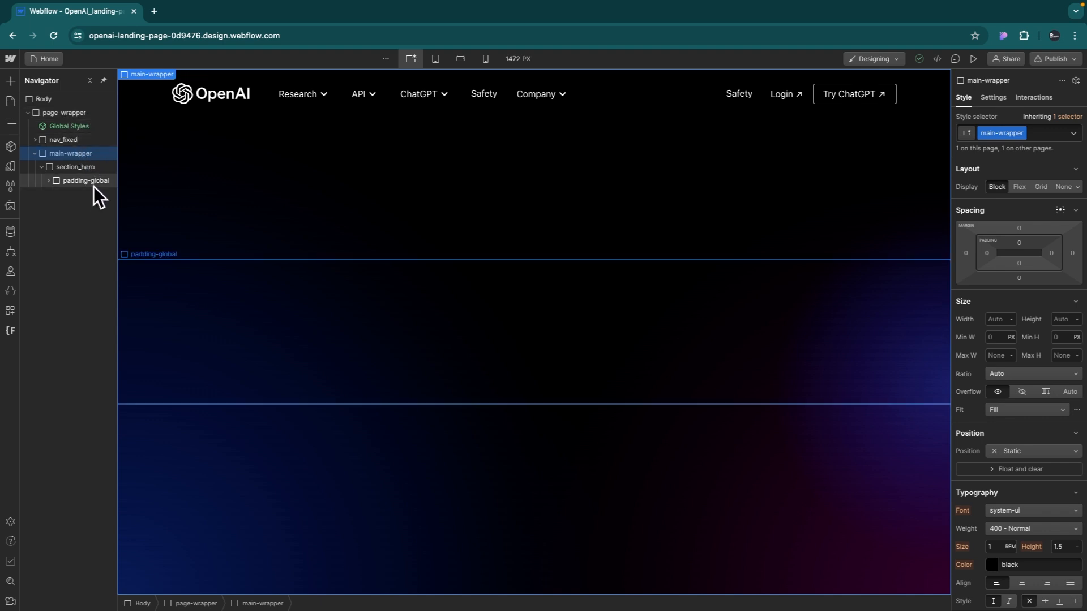
{"action": "left_click", "coordinate": [48, 180]}
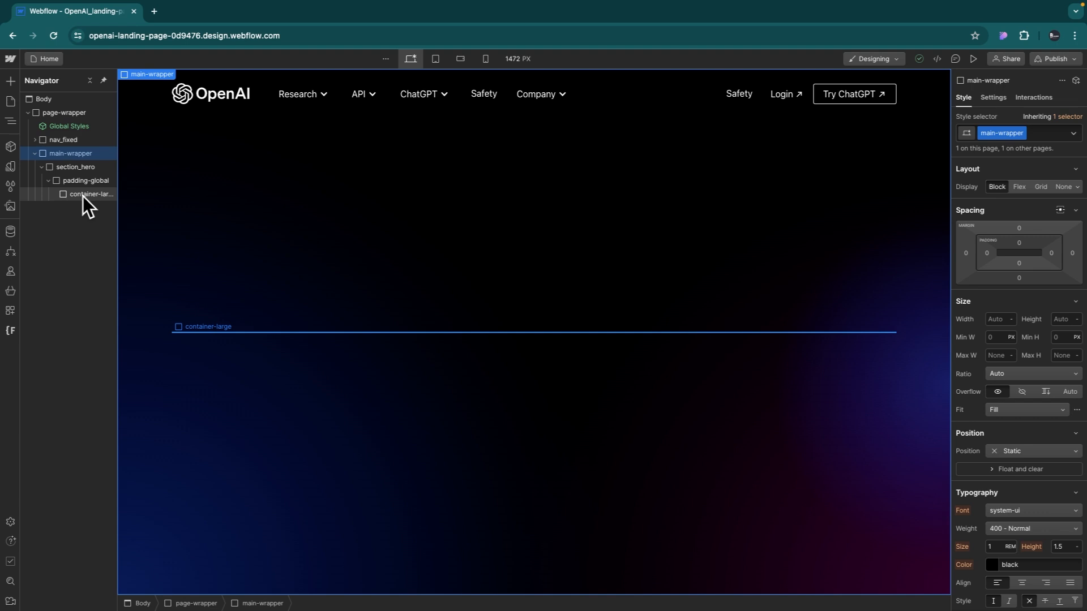
{"action": "left_click", "coordinate": [82, 196]}
{"action": "left_click", "coordinate": [66, 170]}
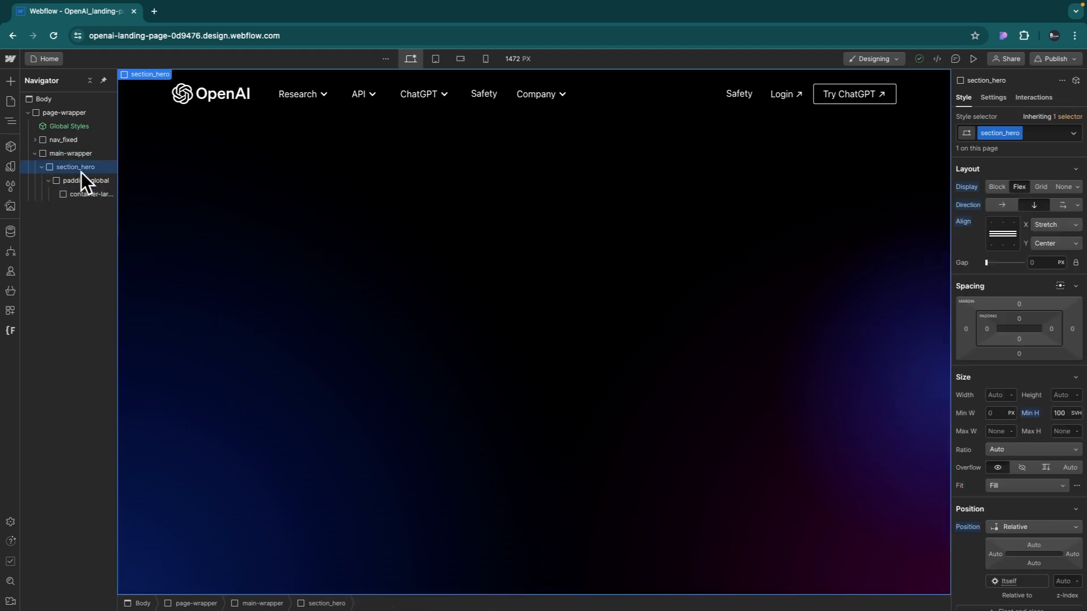
- View the classes in the section folder of the Finsweet Folders tool and close it
{"action": "left_click", "coordinate": [12, 333]}
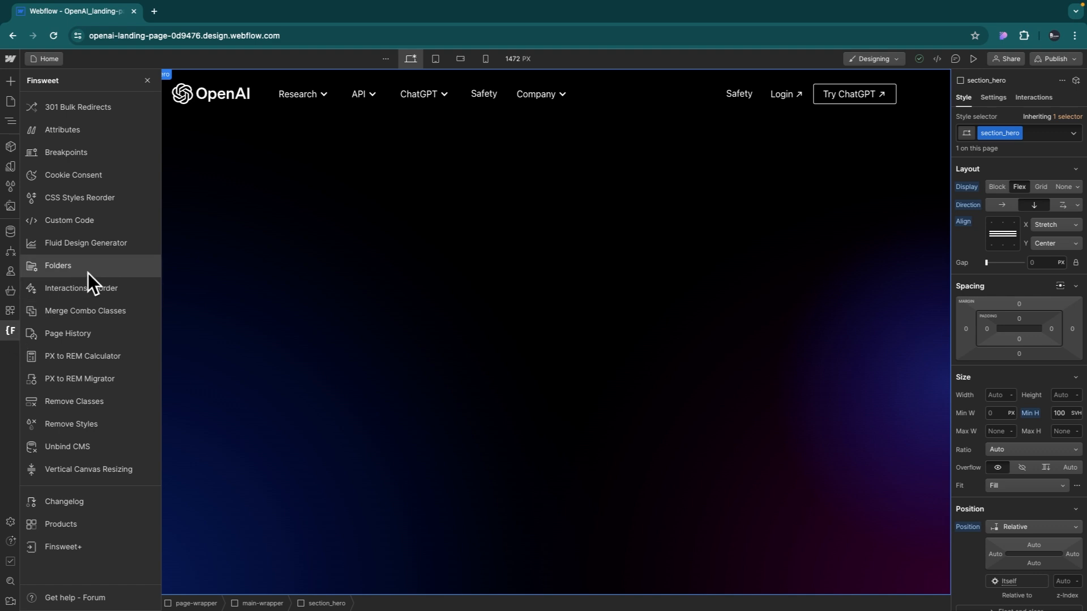
{"action": "left_click", "coordinate": [57, 269]}
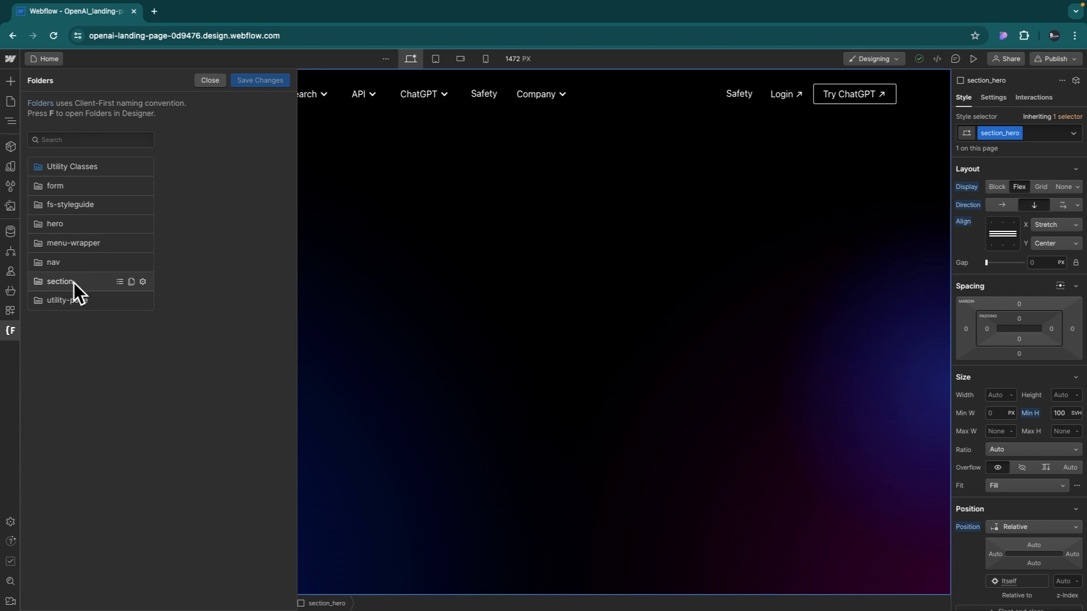
{"action": "left_click", "coordinate": [103, 284]}
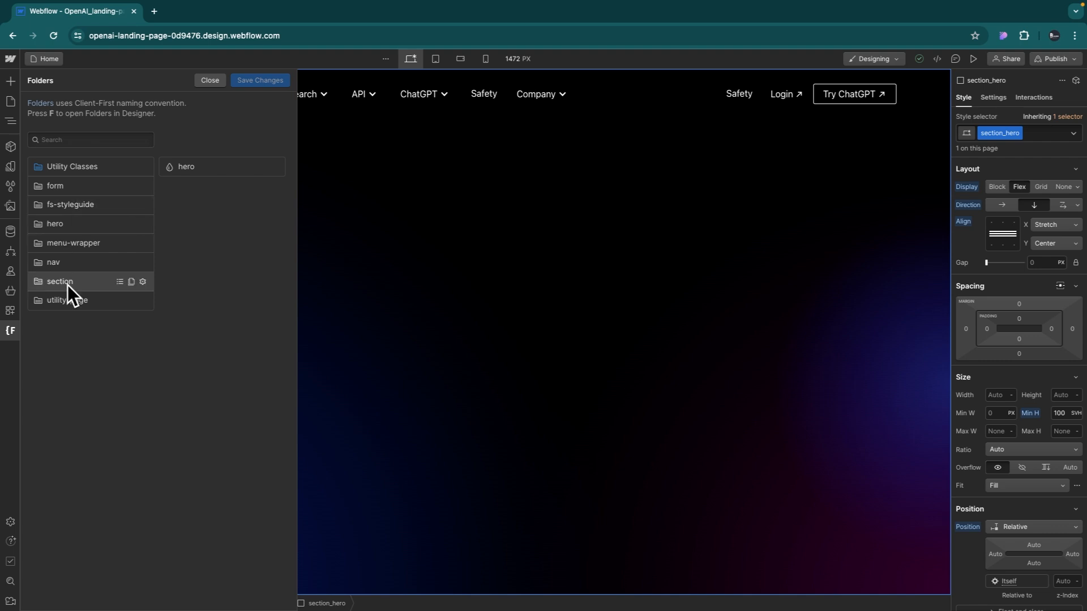
{"action": "left_click_drag", "start_coordinate": [67, 284], "coordinate": [210, 85]}
{"action": "left_click", "coordinate": [209, 85]}
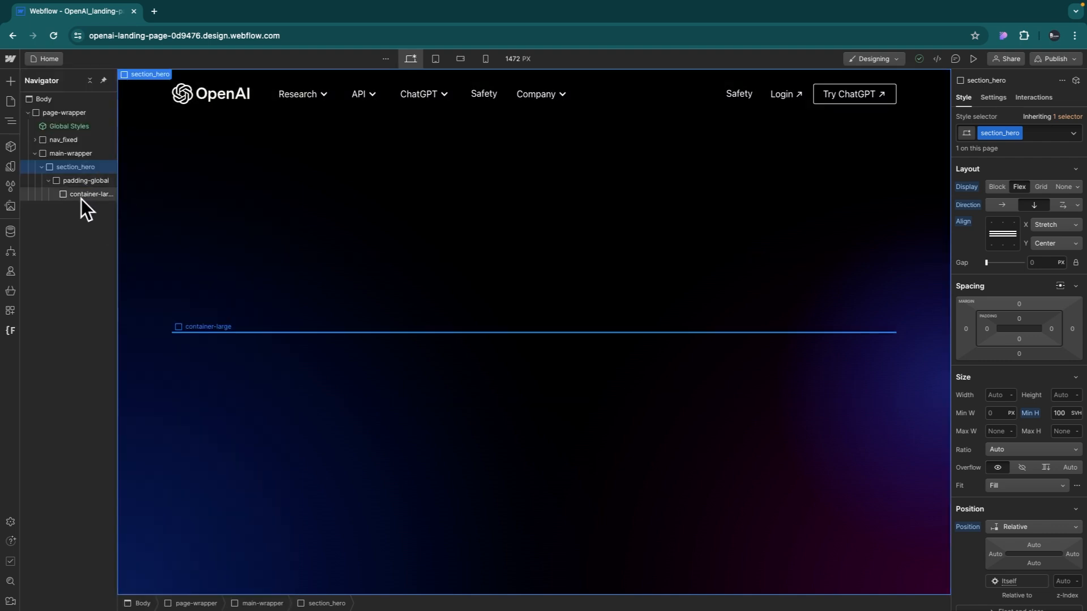
- Examine the layout, spacing, size and position styles of padding-global, container-large and section_hero
{"action": "left_click", "coordinate": [79, 181]}
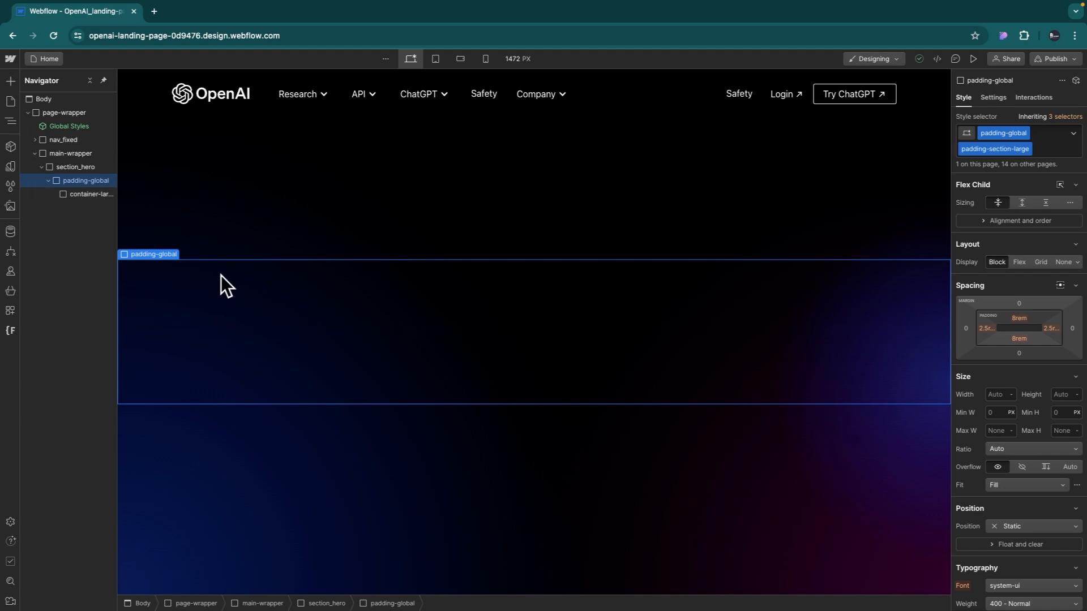
{"action": "left_click", "coordinate": [84, 194]}
{"action": "left_click", "coordinate": [95, 167]}
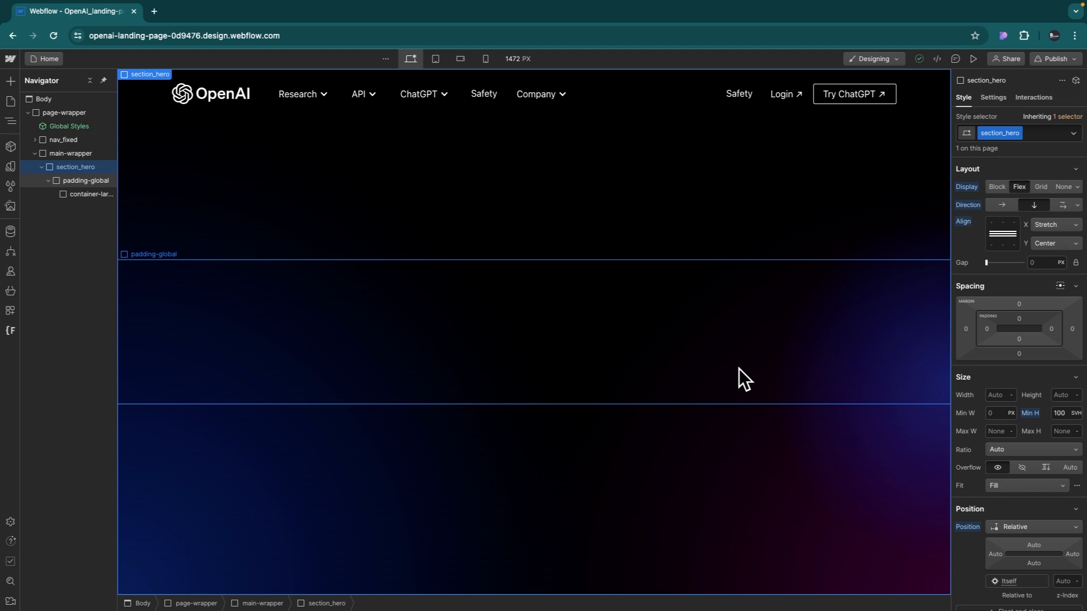
{"action": "left_click", "coordinate": [1063, 396]}
{"action": "left_click", "coordinate": [1030, 383]}
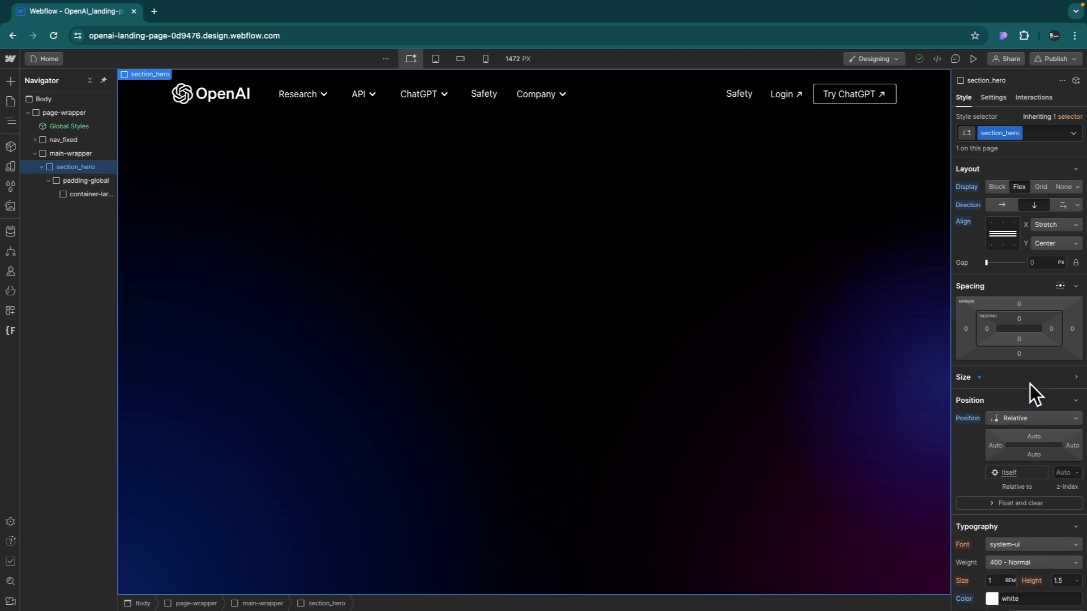
{"action": "left_click", "coordinate": [1027, 383]}
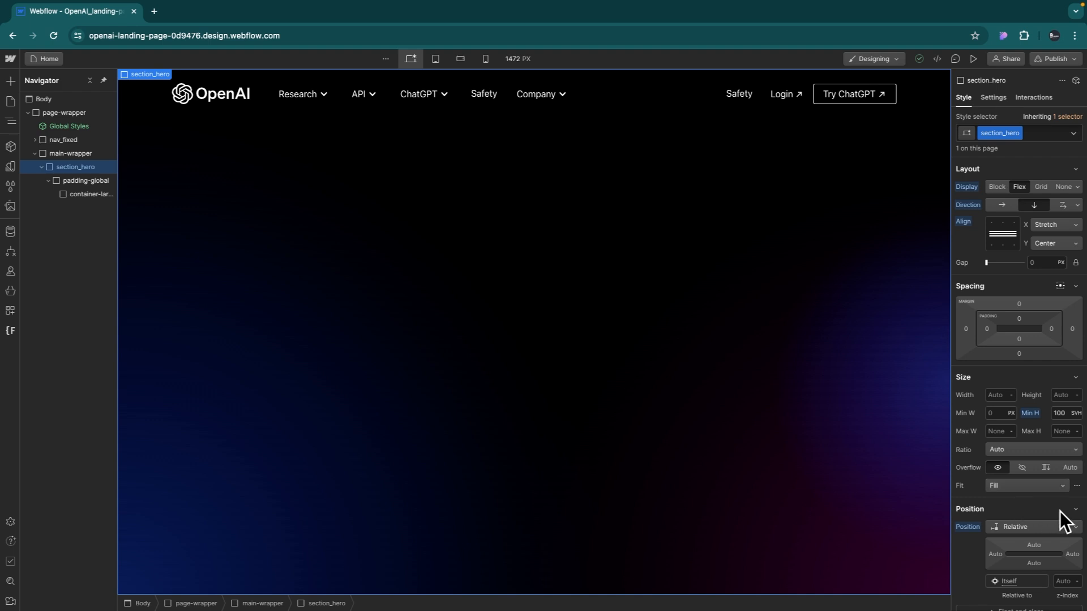
{"action": "left_click", "coordinate": [1077, 510]}
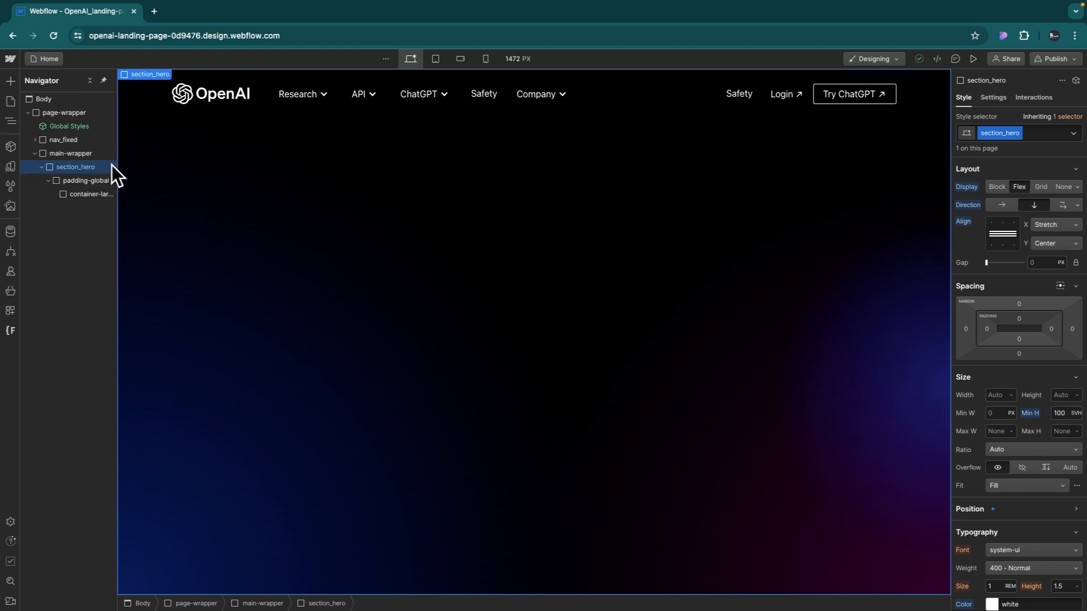
{"action": "left_click", "coordinate": [74, 184]}
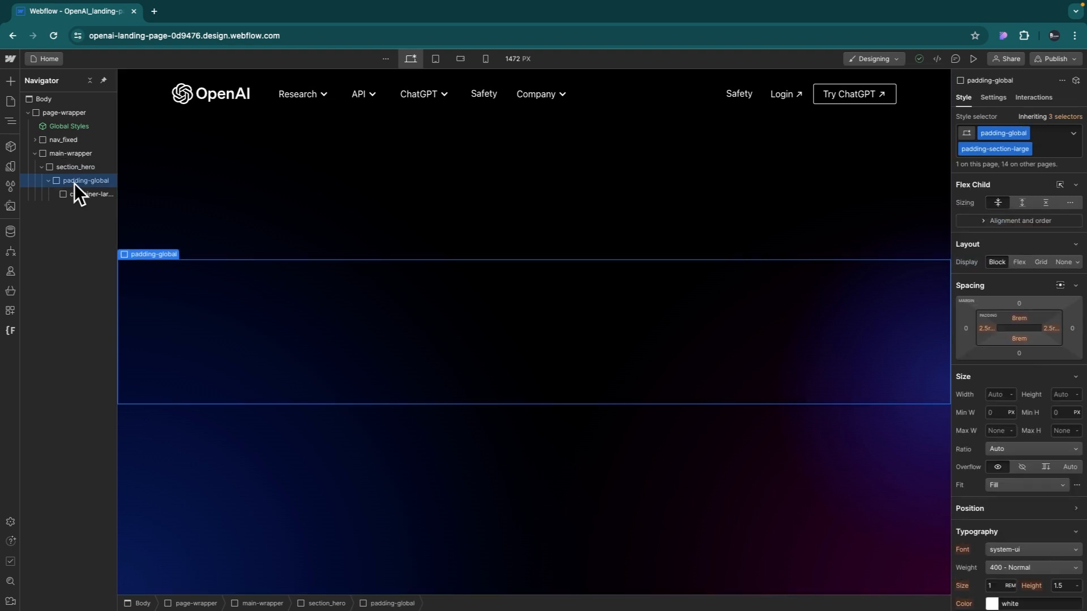
- Insert a Div Block inside container-large in the hero section
{"action": "left_click", "coordinate": [87, 195]}
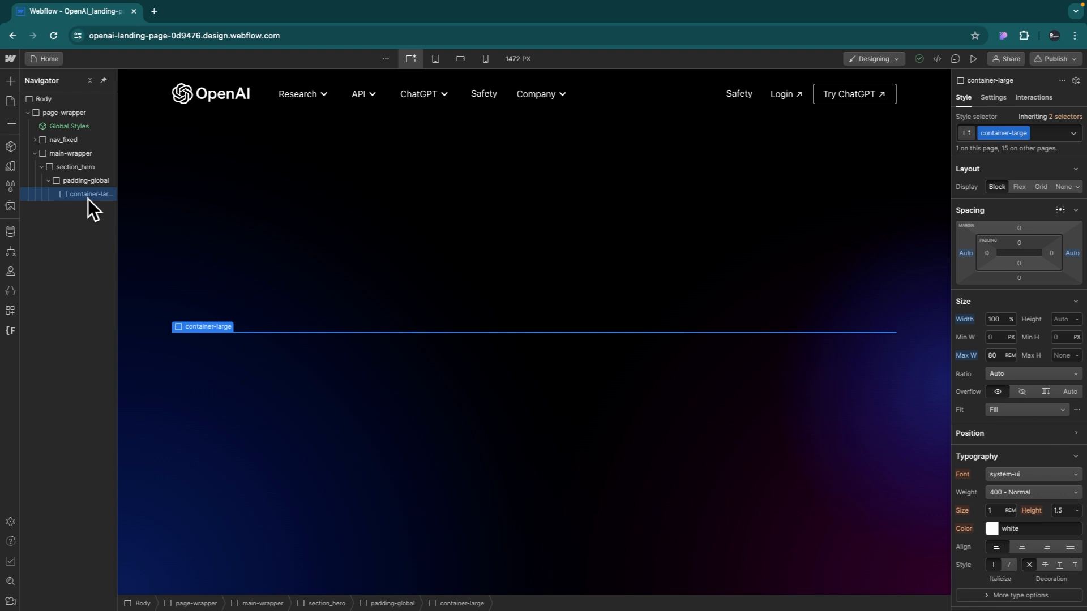
{"action": "key", "text": "super+e"}
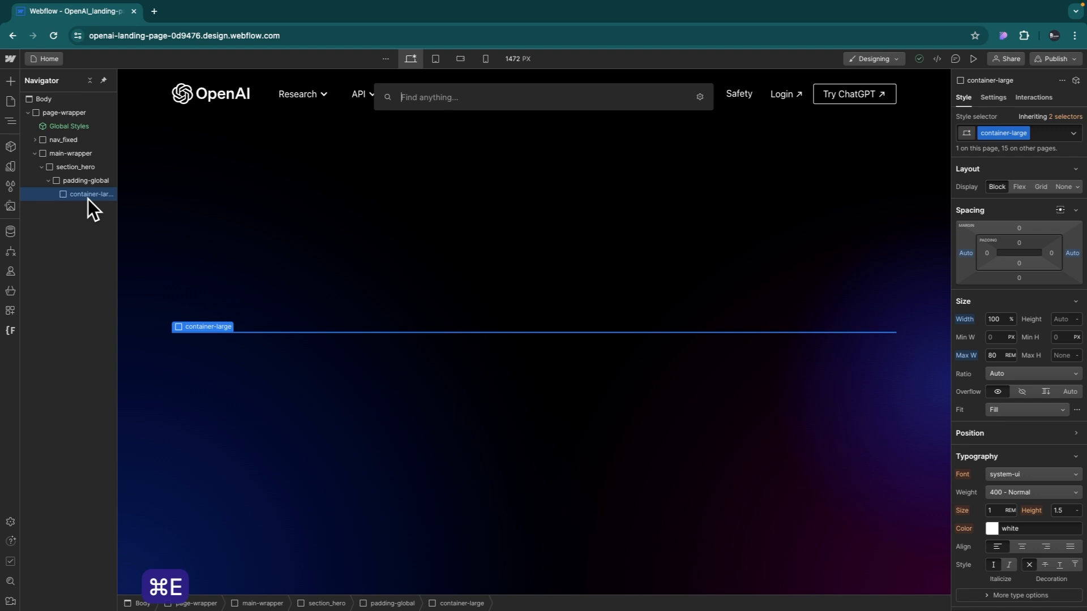
{"action": "type", "text": "div"}
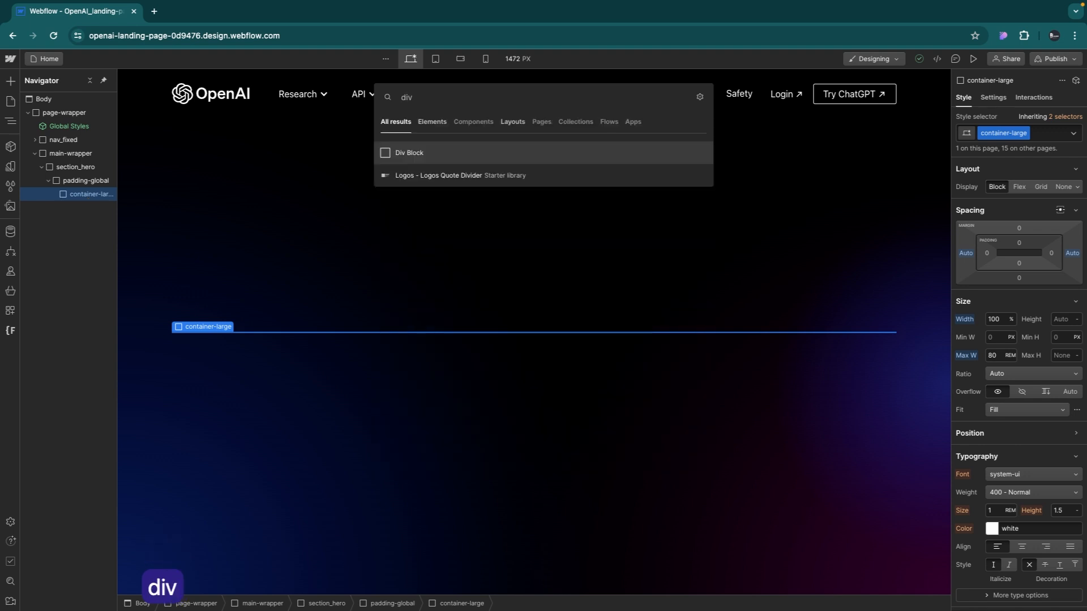
{"action": "left_click", "coordinate": [412, 153]}
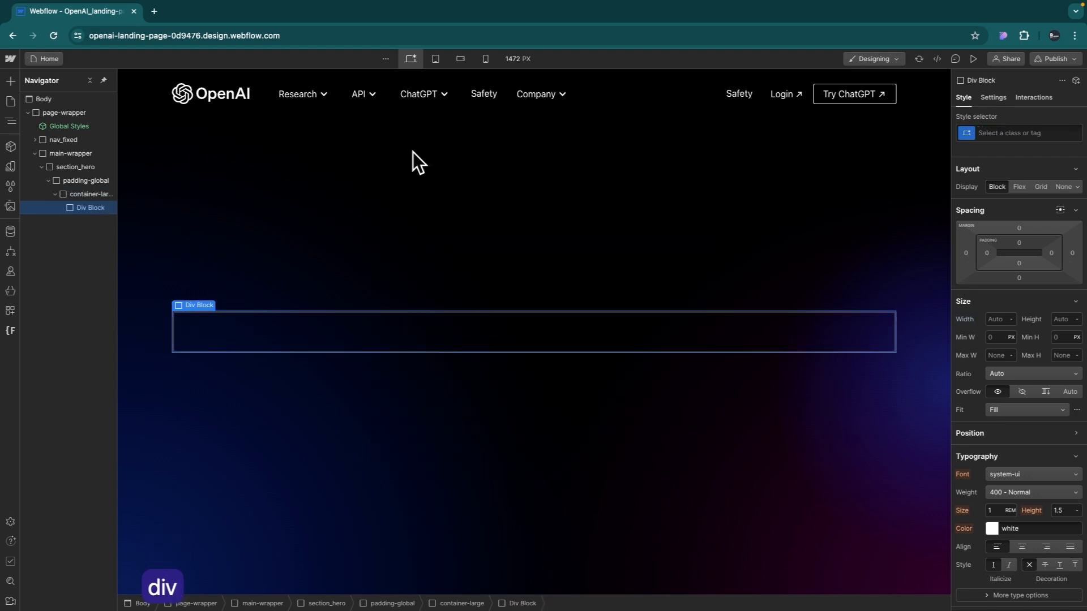
- Give the new Div Block a new class named hero_component
{"action": "left_click", "coordinate": [1023, 132]}
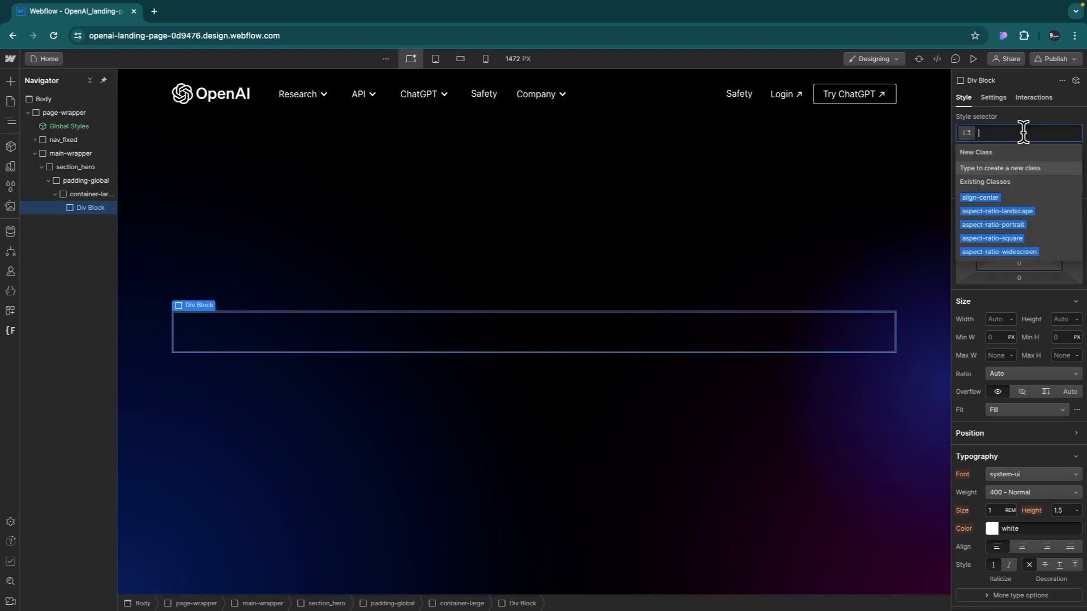
{"action": "type", "text": "her"}
{"action": "type", "text": "o"}
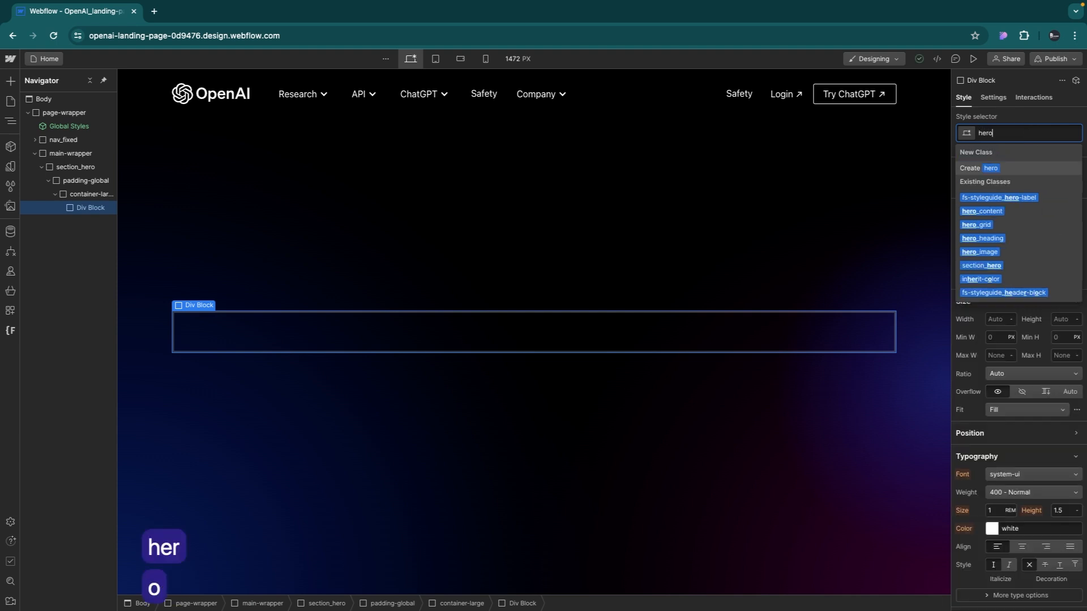
{"action": "type", "text": "_comp"}
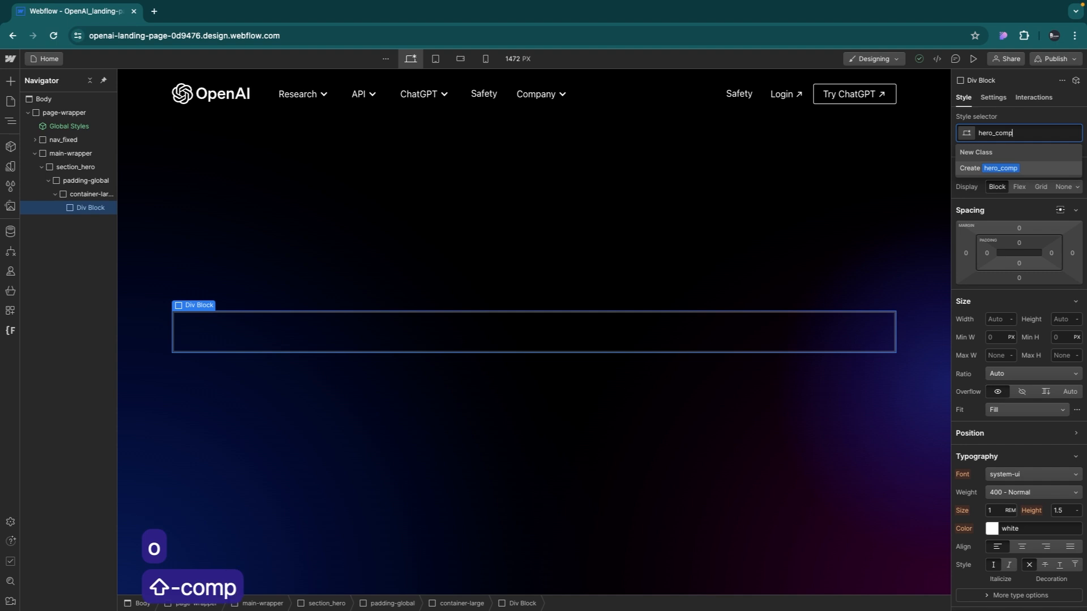
{"action": "type", "text": "onent"}
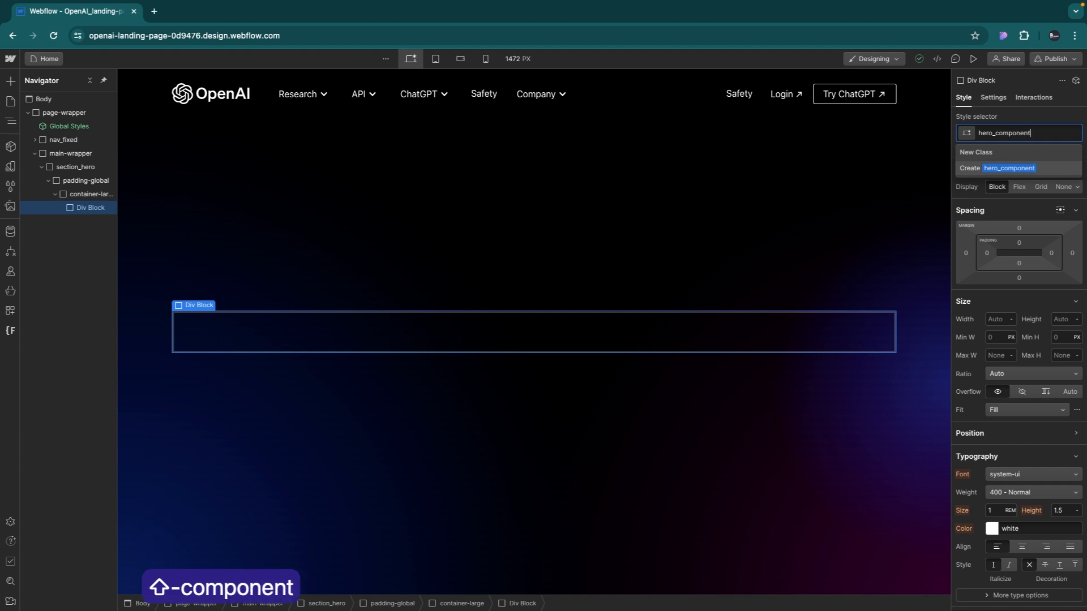
{"action": "key", "text": "Return"}
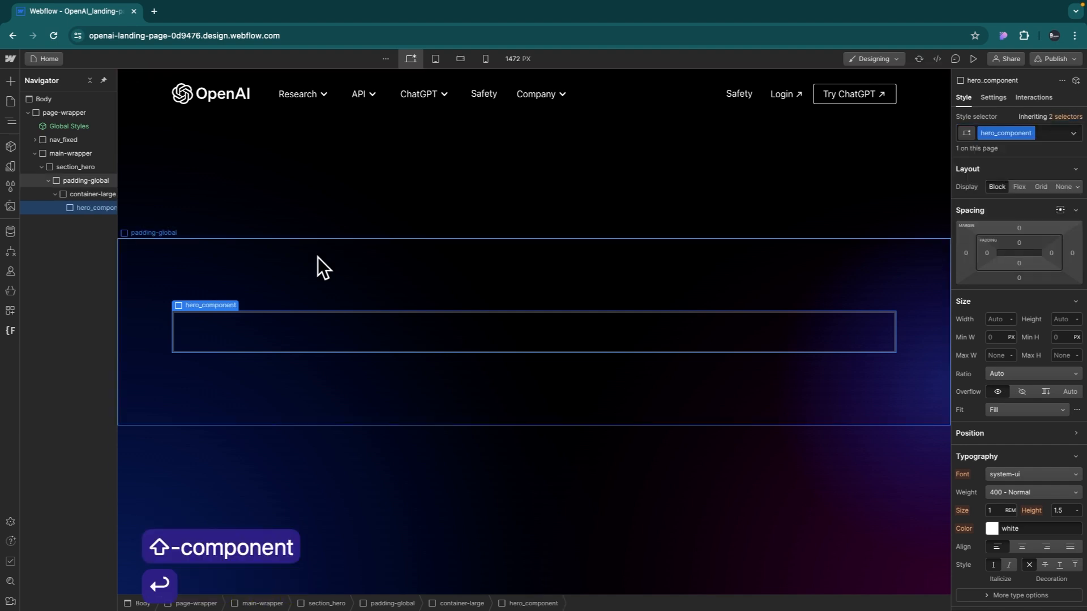
- Insert an H1 heading inside the hero_component div
{"action": "key", "text": "super+e"}
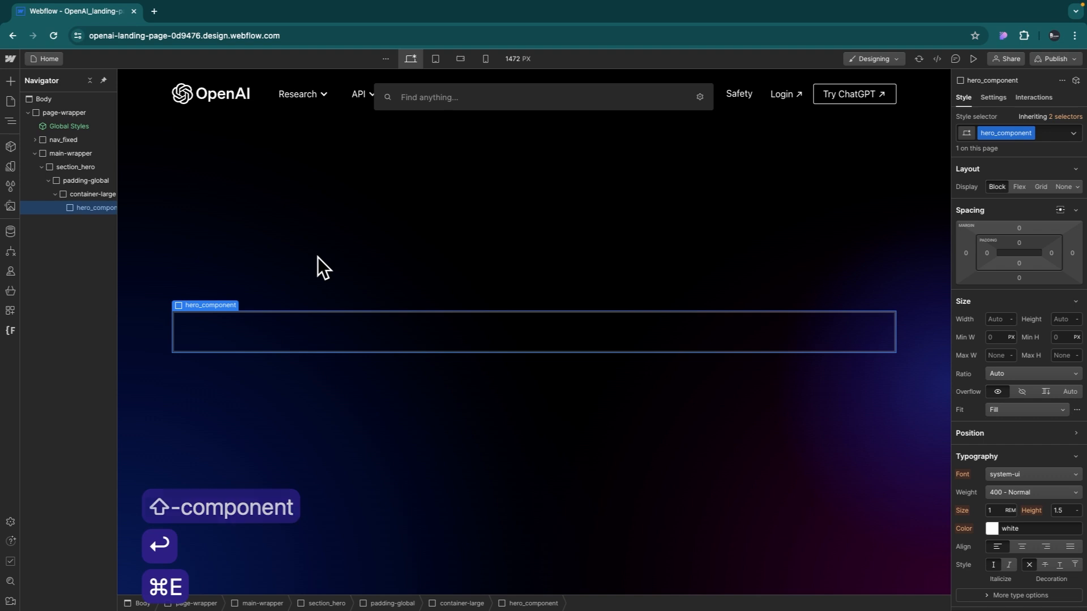
{"action": "type", "text": "h1"}
{"action": "key", "text": "Return"}
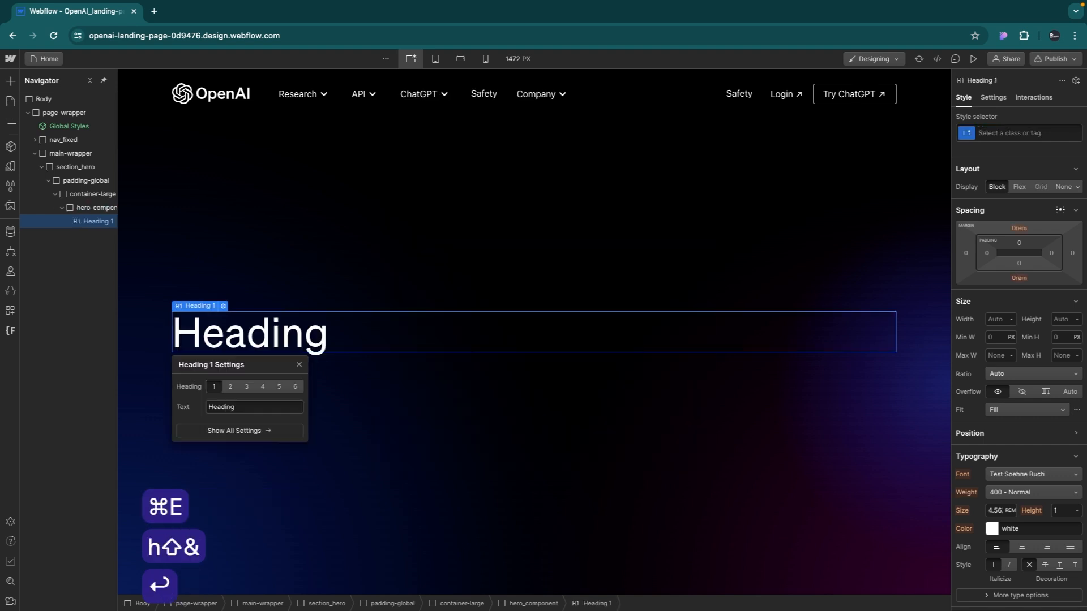
- Insert a Button below the heading in hero_component and apply the existing button class to it
{"action": "left_click", "coordinate": [84, 210]}
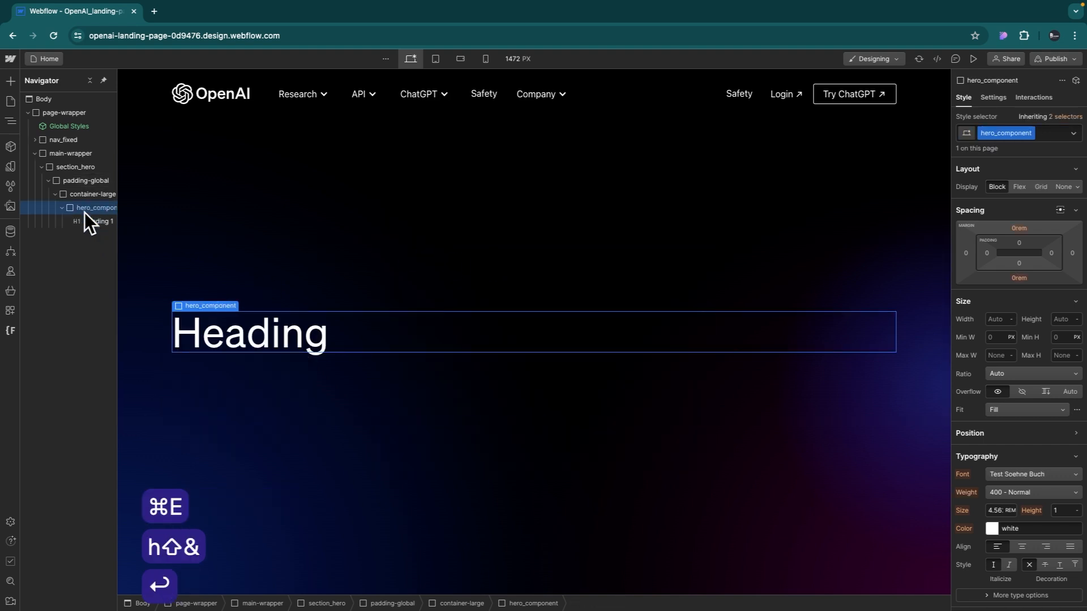
{"action": "key", "text": "super+e"}
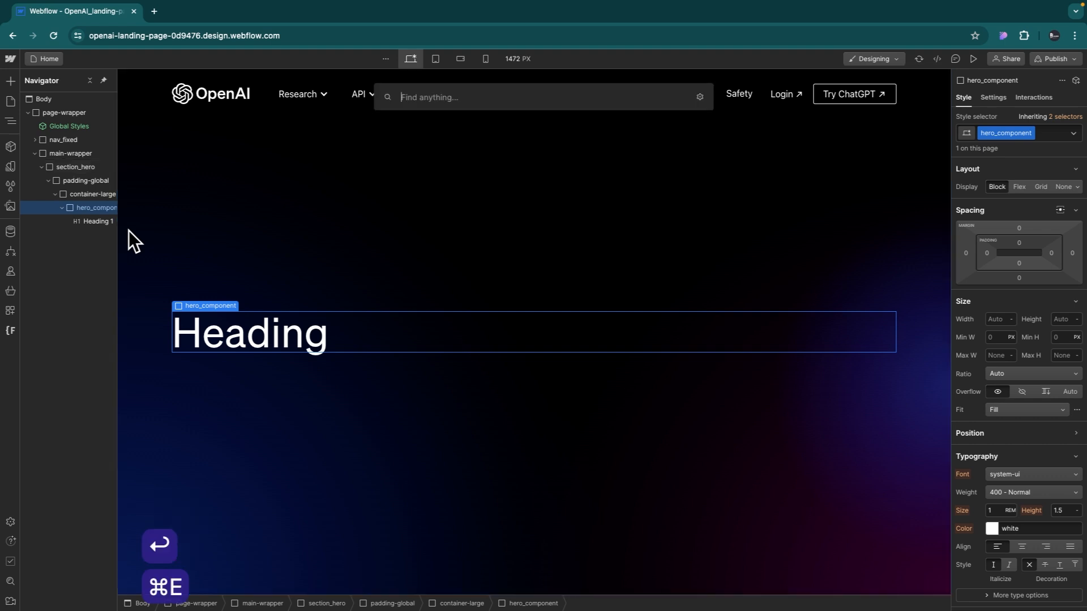
{"action": "type", "text": "bu"}
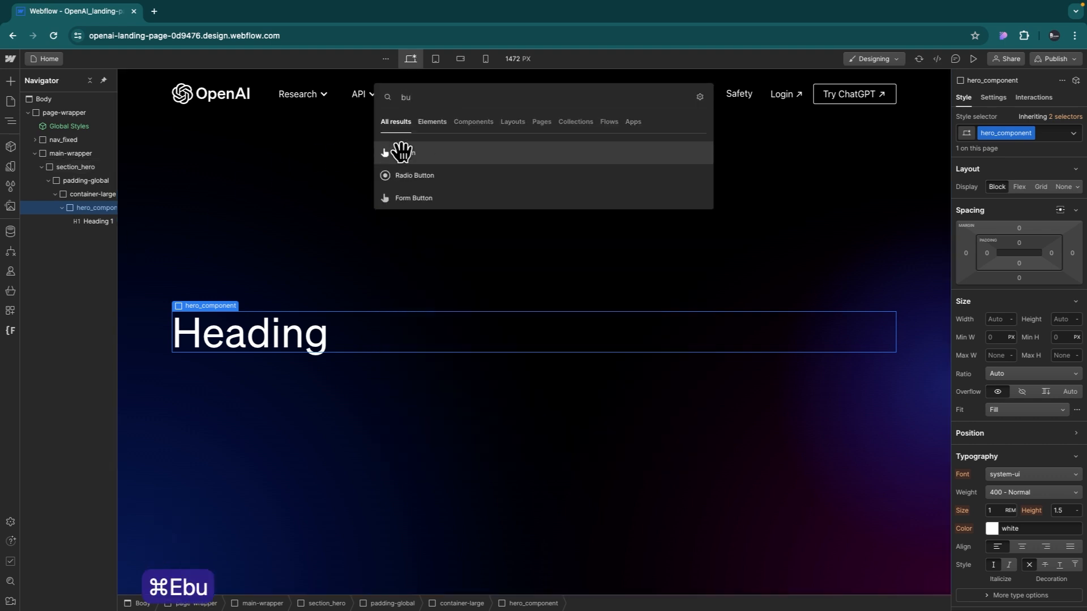
{"action": "left_click", "coordinate": [433, 157]}
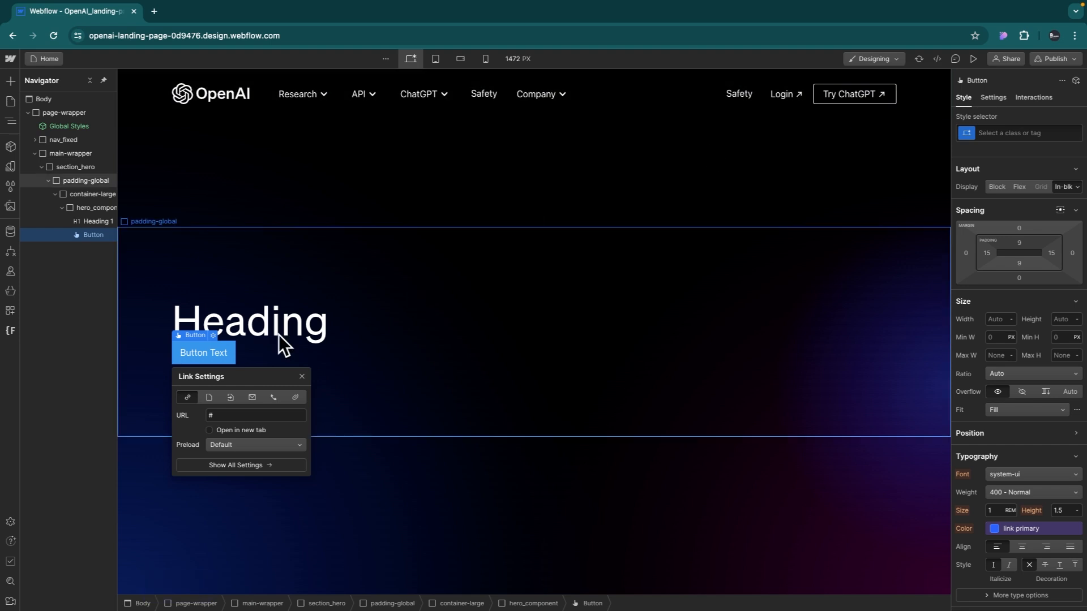
{"action": "left_click", "coordinate": [1002, 134]}
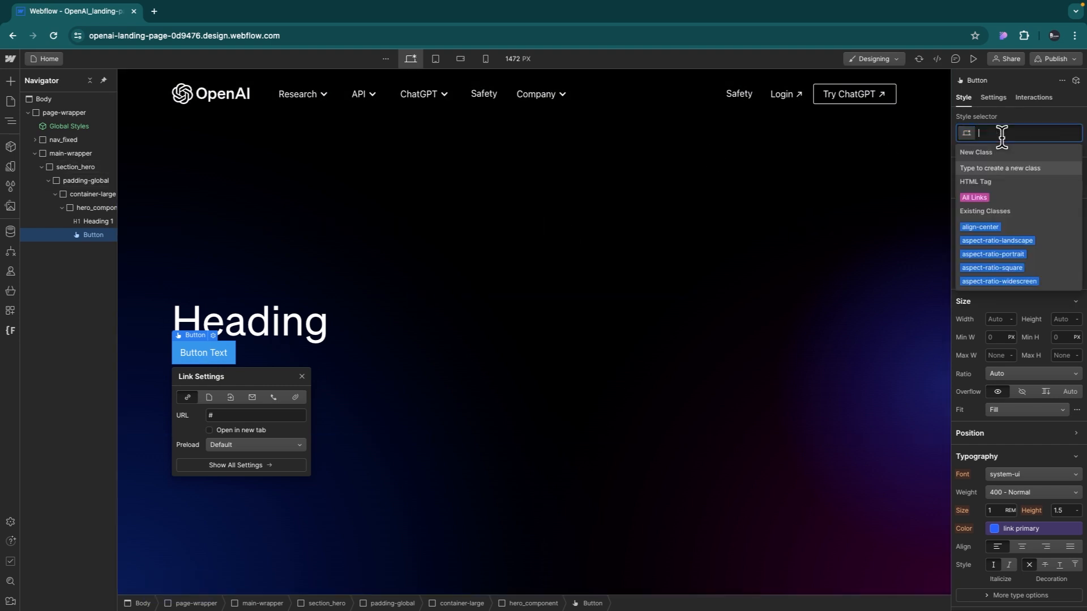
{"action": "type", "text": "butt"}
{"action": "left_click", "coordinate": [976, 198]}
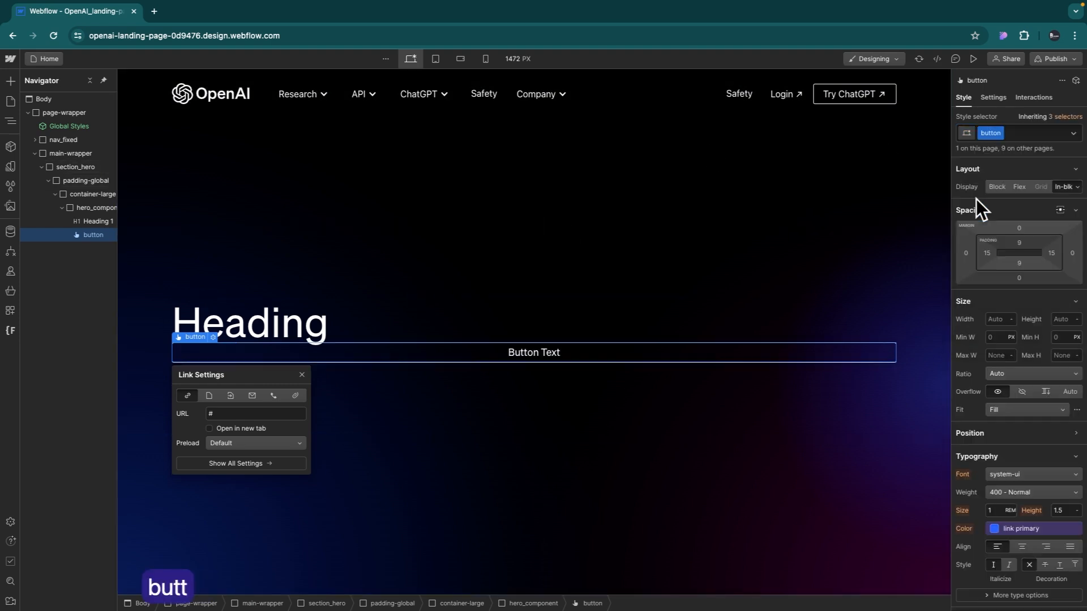
- Replace the hero heading's text with "Introducing Sora: Creating video from text"
{"action": "left_click", "coordinate": [318, 330]}
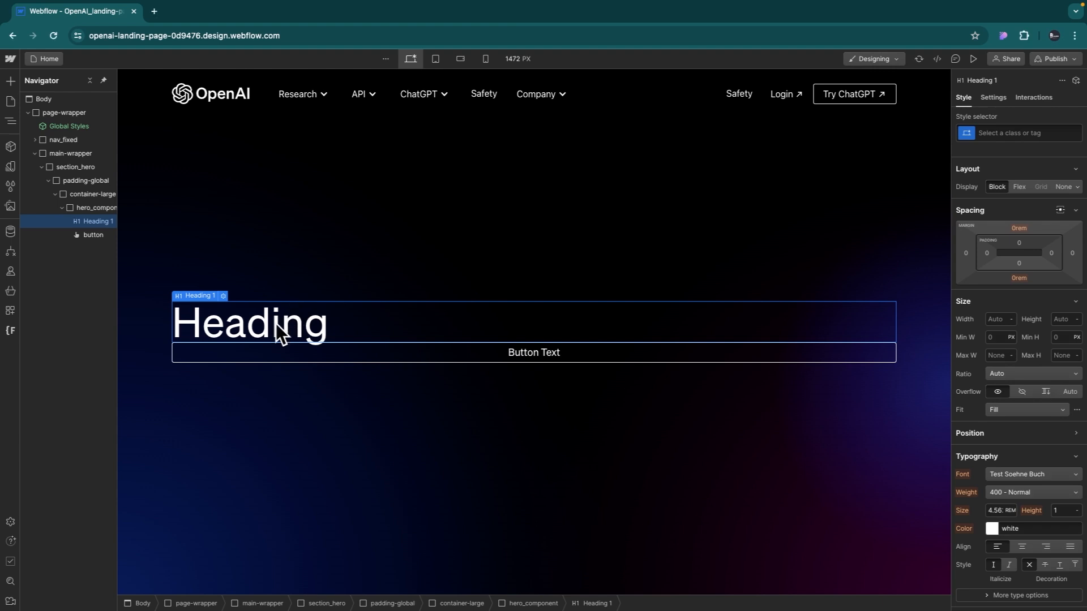
{"action": "double_click", "coordinate": [276, 324]}
{"action": "type", "text": "Introduc"}
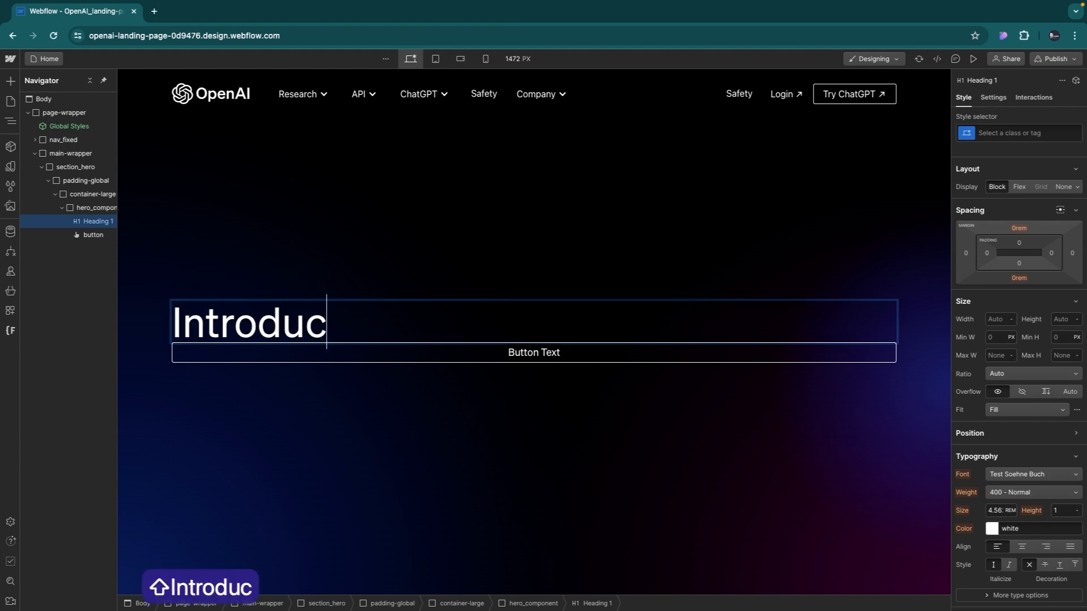
{"action": "type", "text": "ing "}
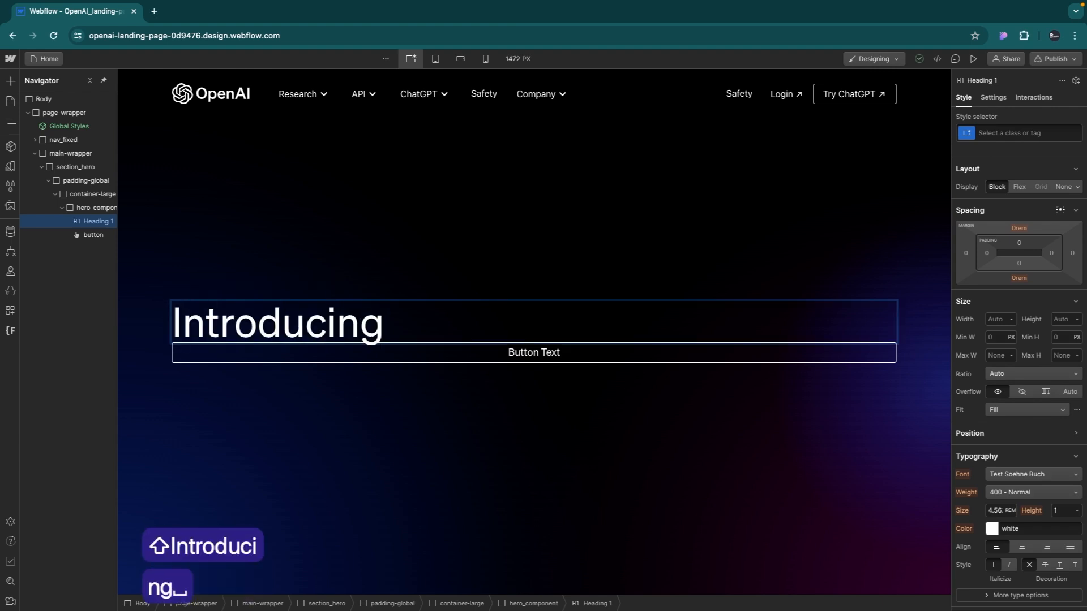
{"action": "type", "text": "Sora"}
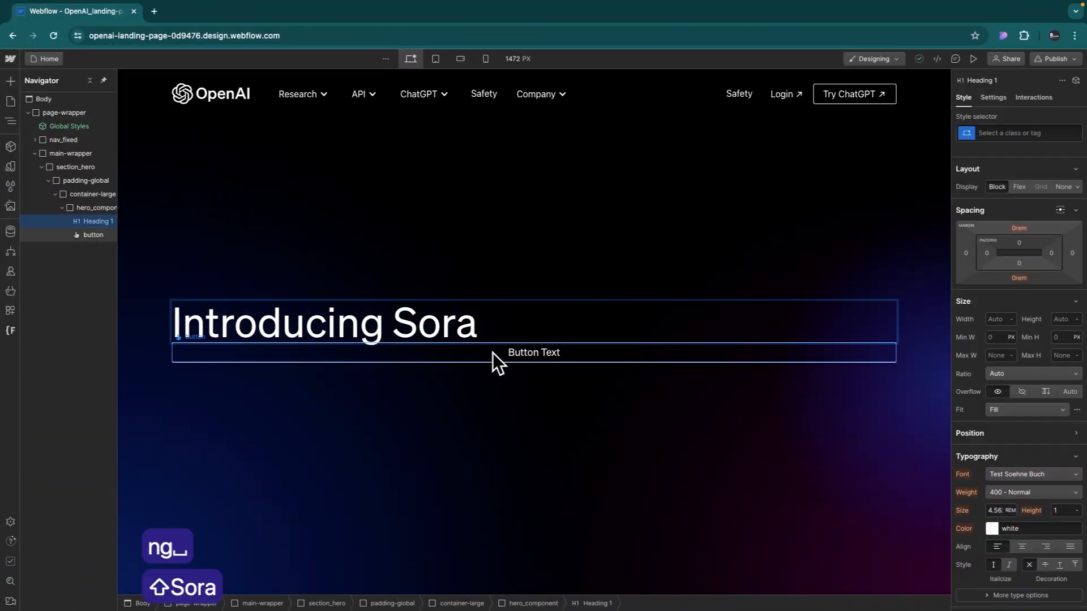
{"action": "type", "text": ": creating vide"}
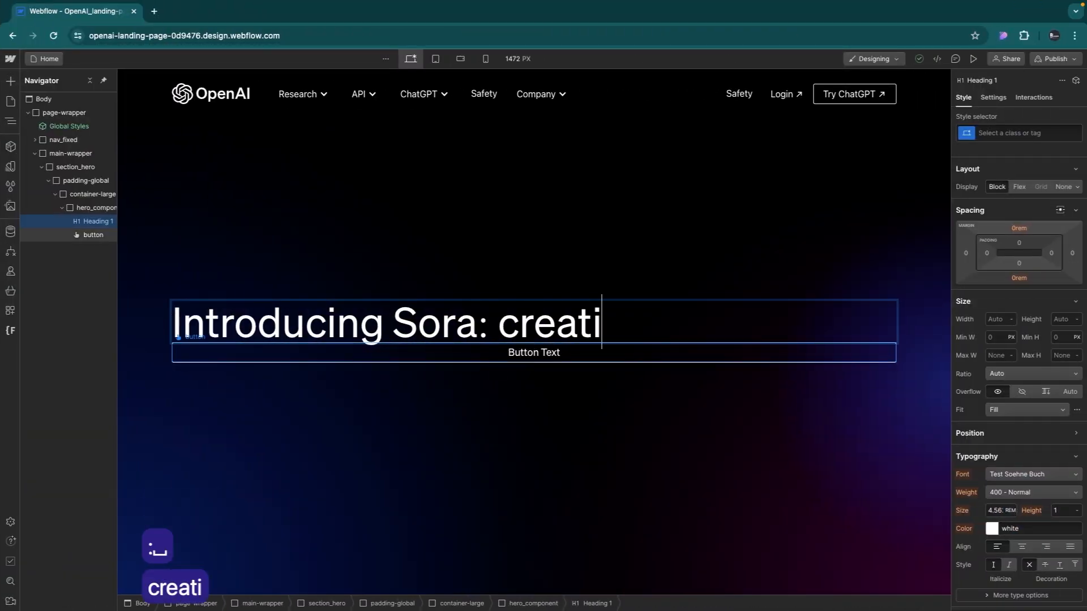
{"action": "type", "text": "o"}
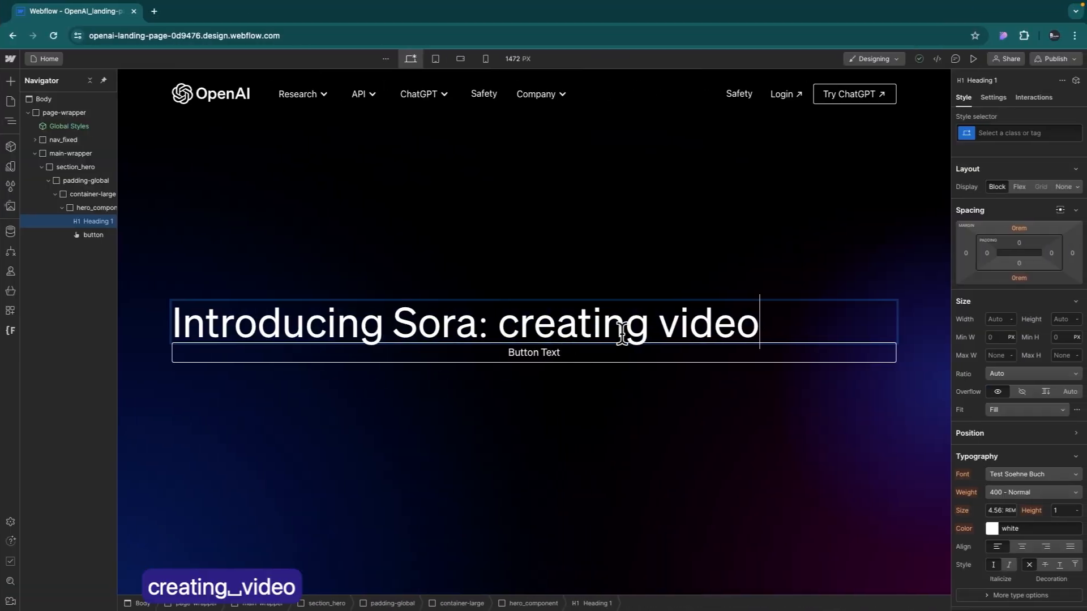
{"action": "type", "text": "from text"}
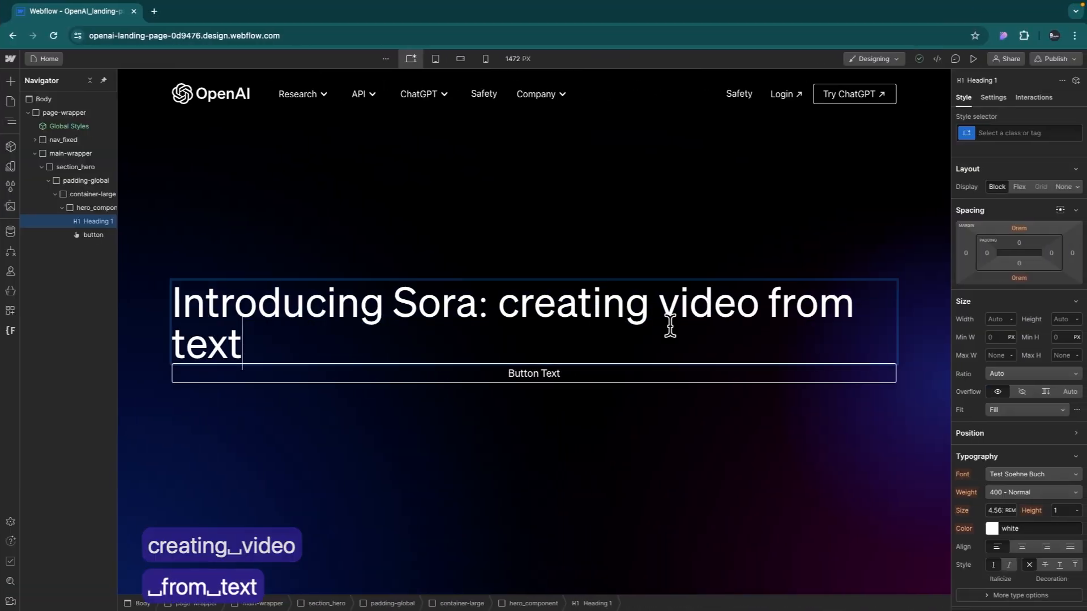
{"action": "left_click", "coordinate": [498, 305]}
{"action": "key", "text": "Right"}
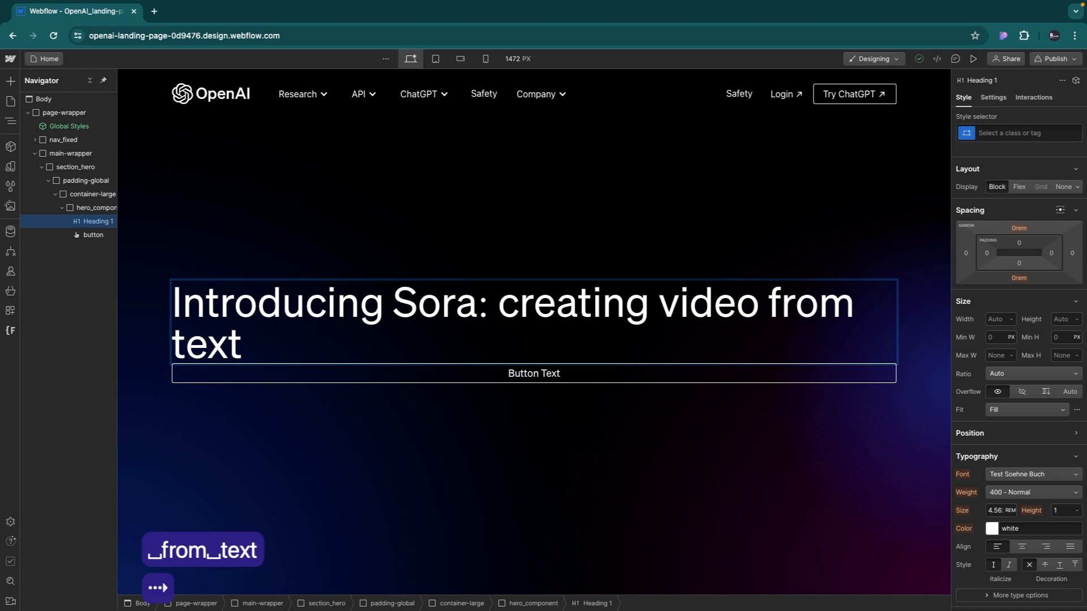
{"action": "key", "text": "BackSpace"}
{"action": "type", "text": "C"}
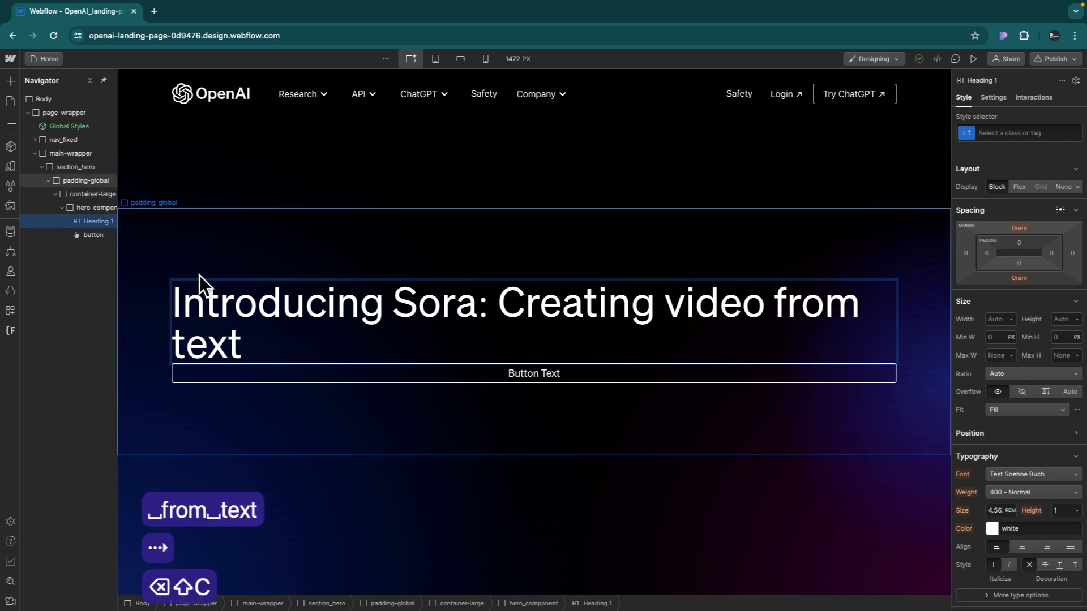
- Delete all three radial gradients from the background of section_hero
{"action": "left_click", "coordinate": [93, 207]}
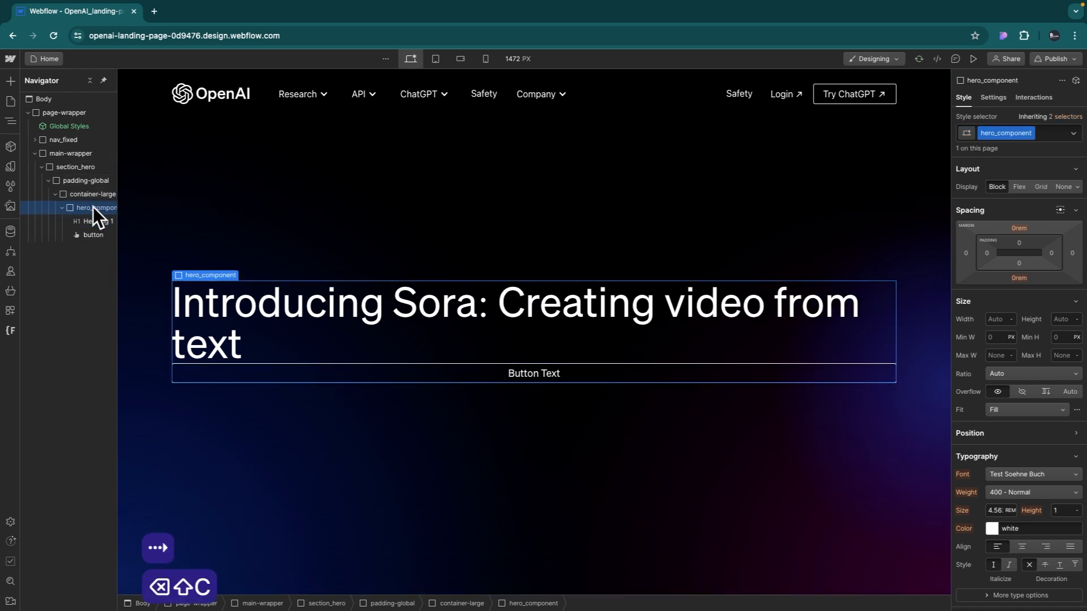
{"action": "left_click", "coordinate": [87, 167]}
{"action": "scroll", "coordinate": [1051, 504], "scroll_direction": "down", "scroll_amount": 10}
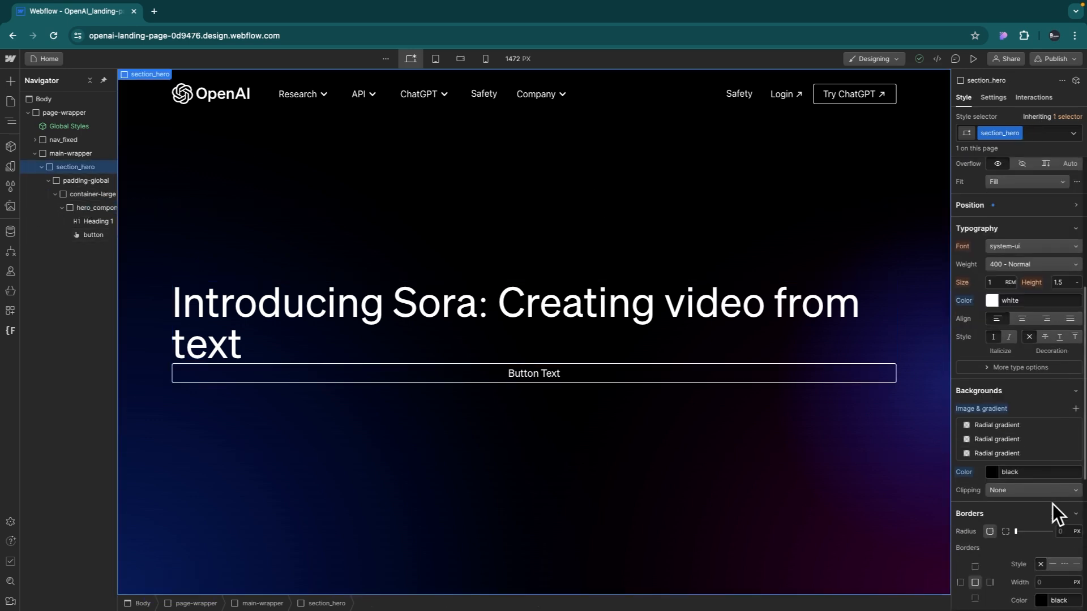
{"action": "scroll", "coordinate": [1041, 391], "scroll_direction": "up", "scroll_amount": 3}
{"action": "mouse_move", "coordinate": [1041, 351]}
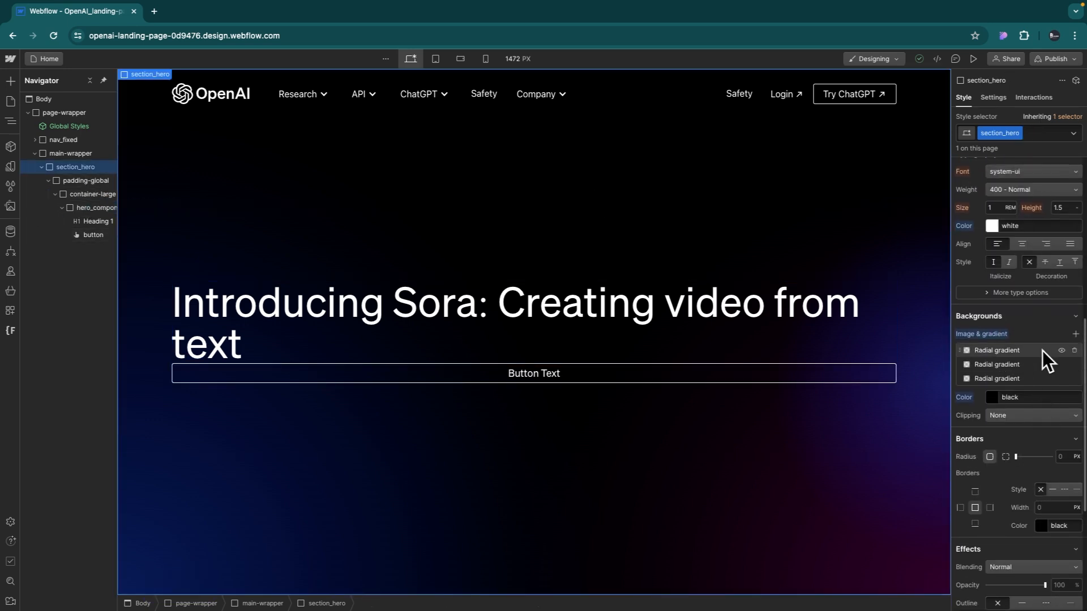
{"action": "left_click", "coordinate": [1075, 351]}
{"action": "left_click", "coordinate": [1075, 351]}
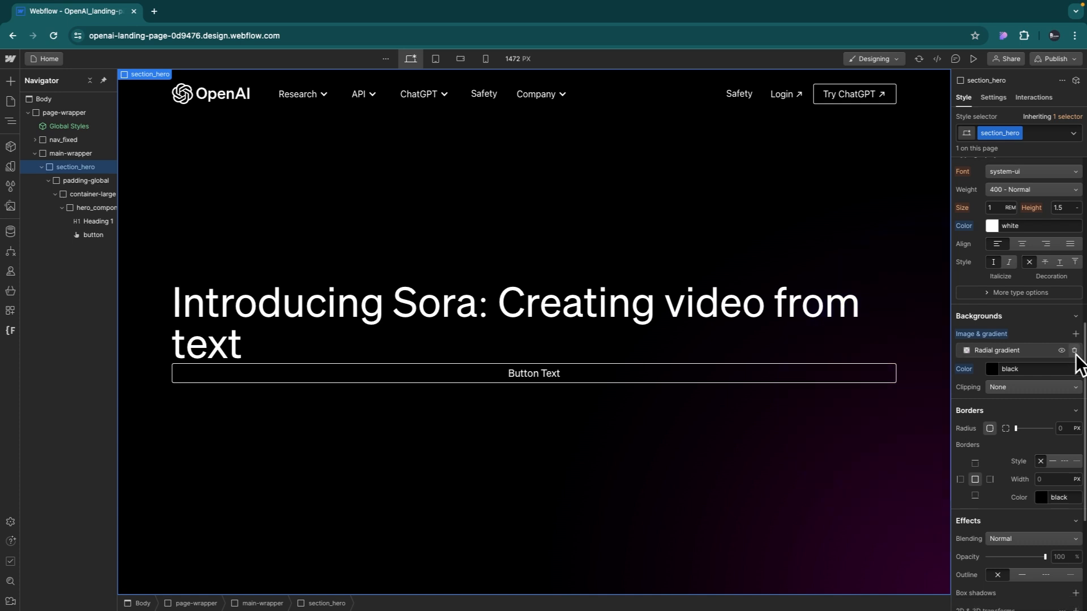
{"action": "left_click", "coordinate": [1074, 351]}
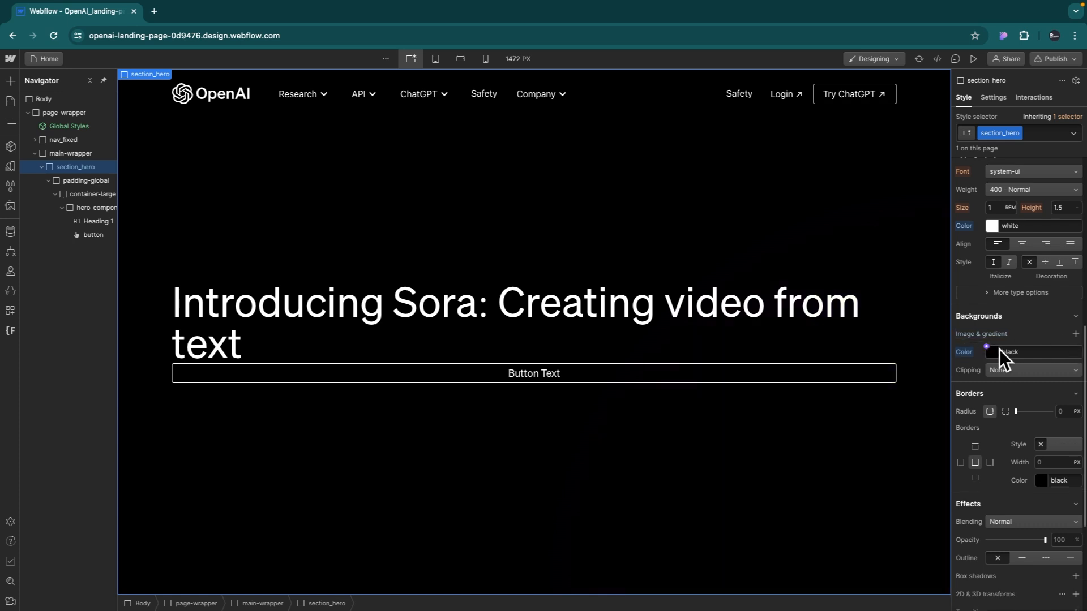
- Set the background color of section_hero to transparent
{"action": "left_click", "coordinate": [1019, 352]}
{"action": "type", "text": "tra"}
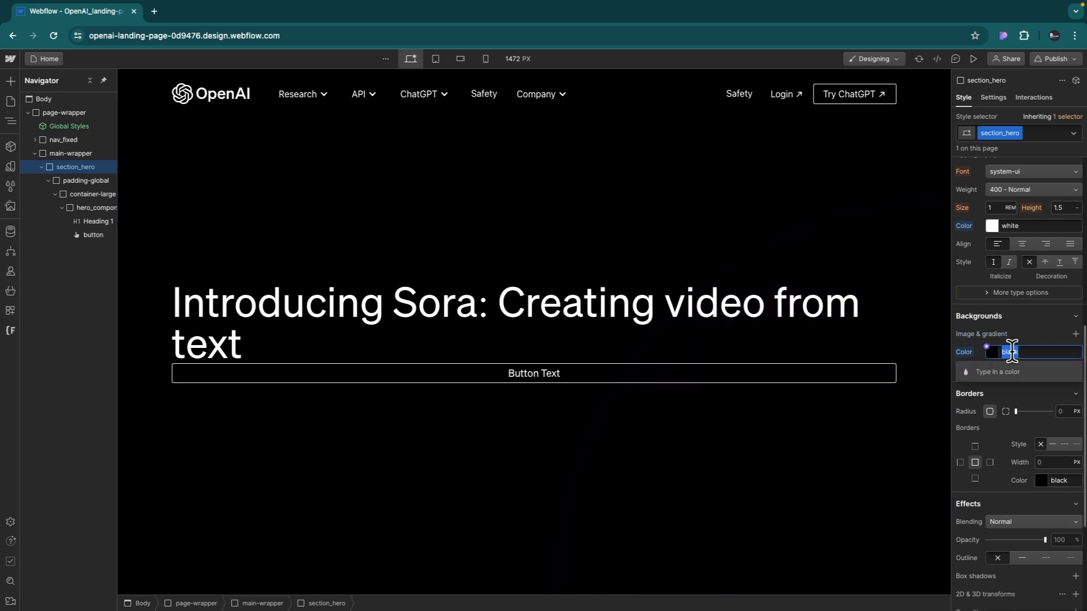
{"action": "type", "text": "nsparent"}
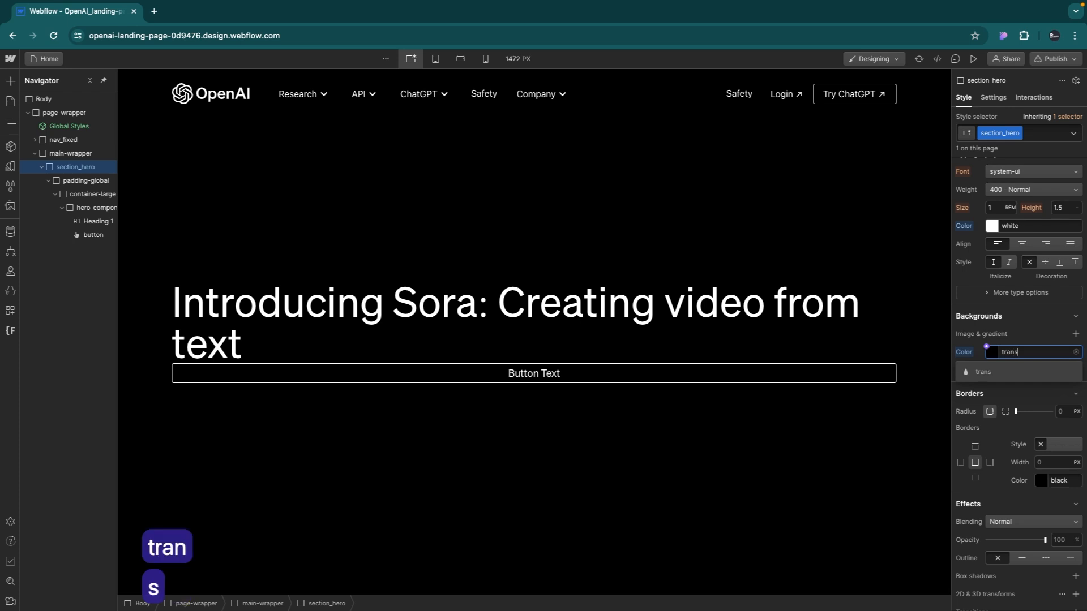
{"action": "key", "text": "Return"}
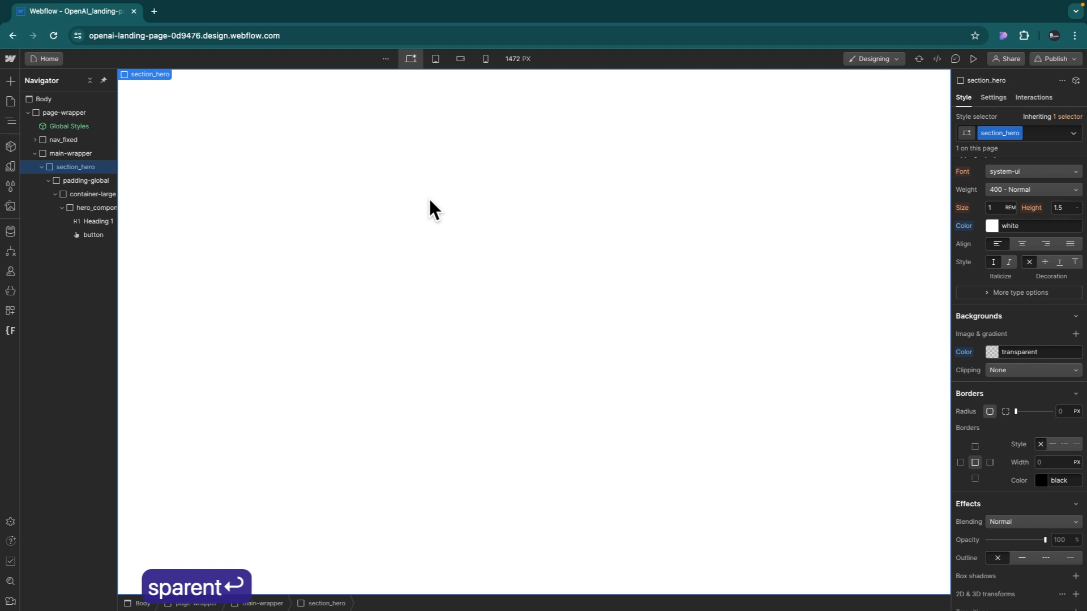
- Collapse padding-global in the element tree and insert a Video element into section_hero below it
{"action": "left_click", "coordinate": [48, 182]}
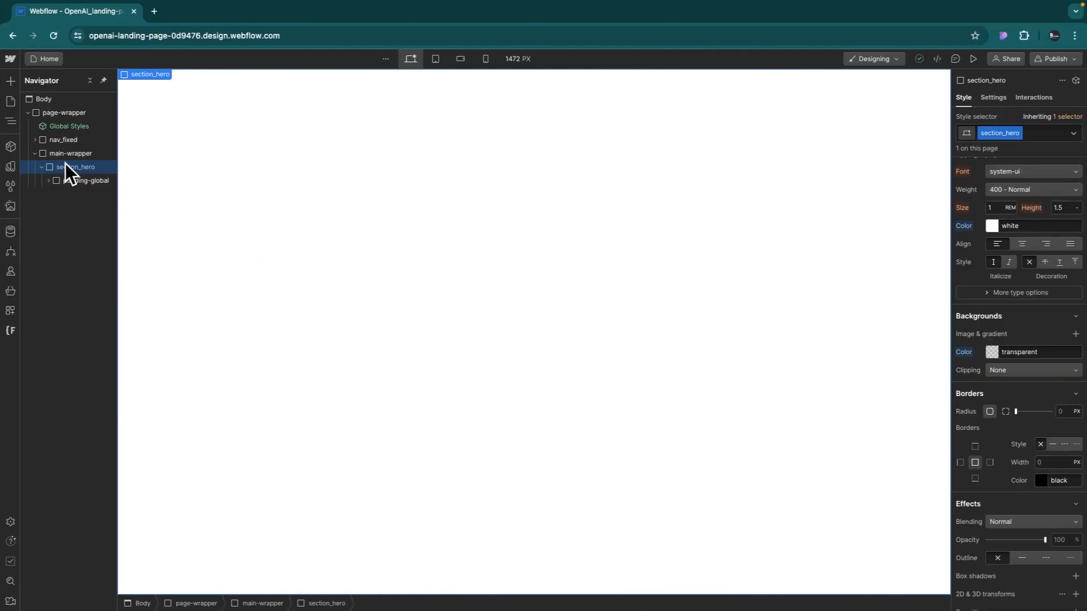
{"action": "left_click", "coordinate": [12, 82]}
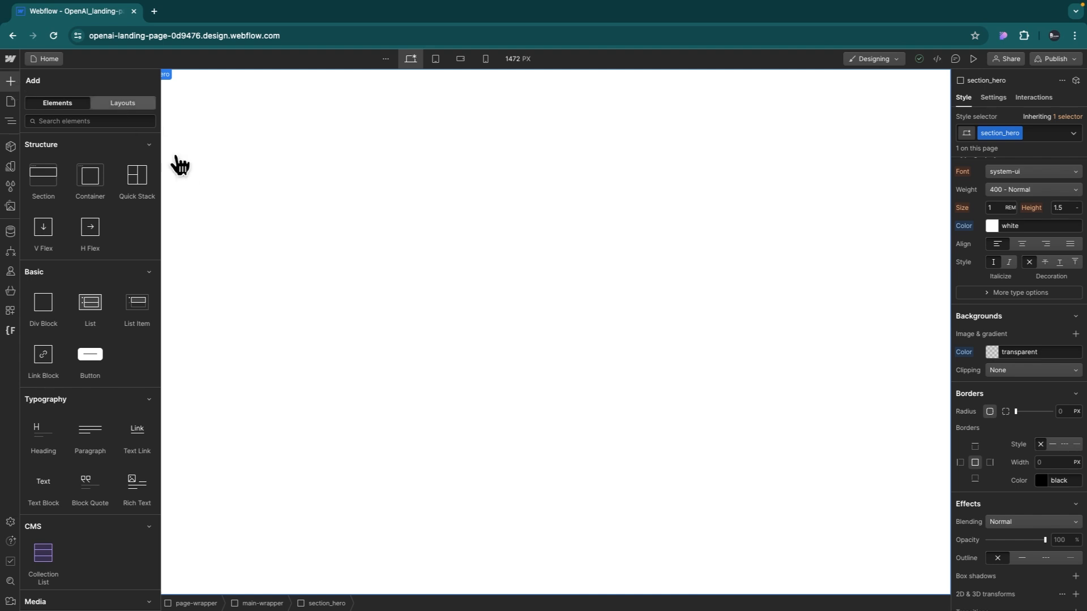
{"action": "scroll", "coordinate": [111, 322], "scroll_direction": "down", "scroll_amount": 5}
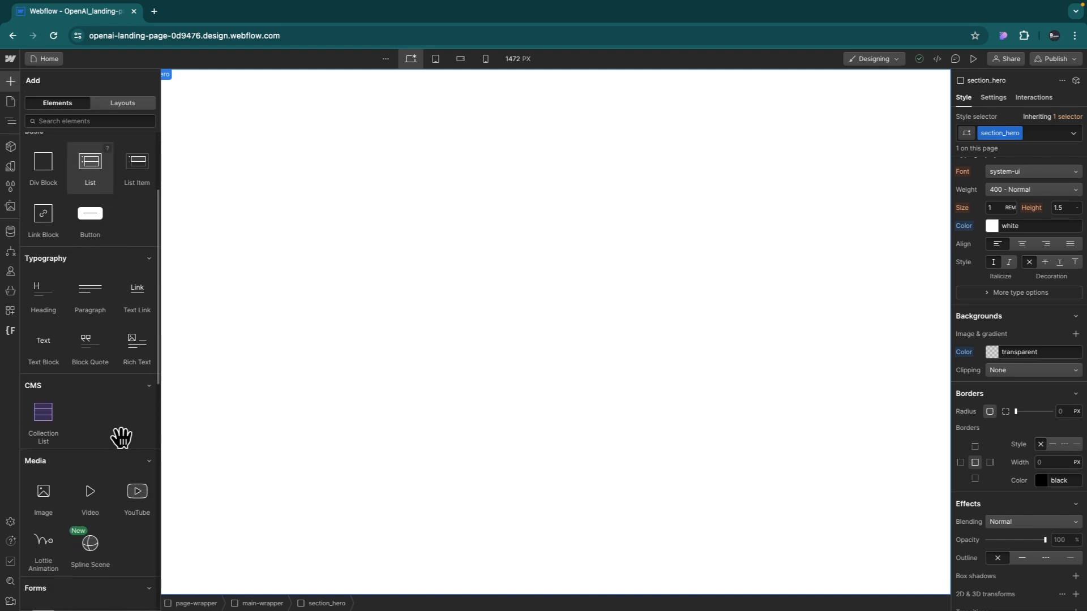
{"action": "scroll", "coordinate": [124, 326], "scroll_direction": "down", "scroll_amount": 4}
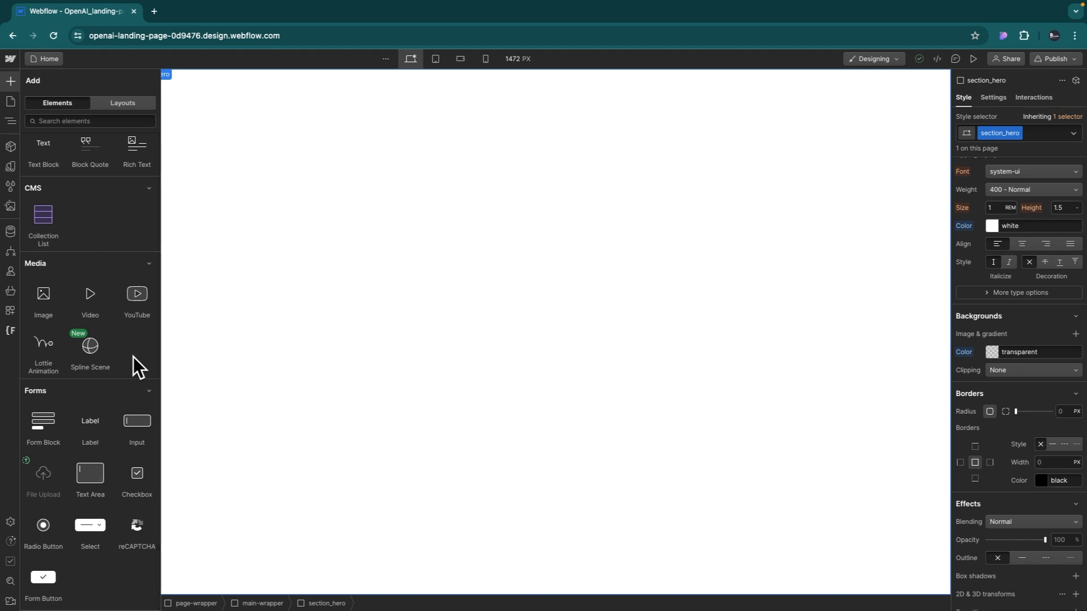
{"action": "scroll", "coordinate": [133, 357], "scroll_direction": "up", "scroll_amount": 1}
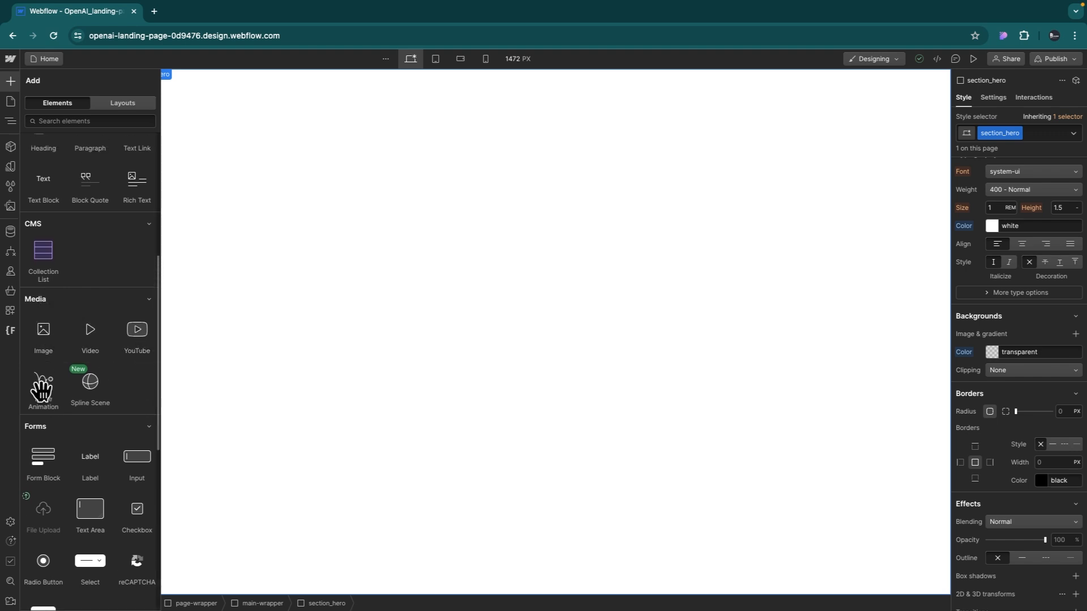
{"action": "left_click", "coordinate": [92, 351]}
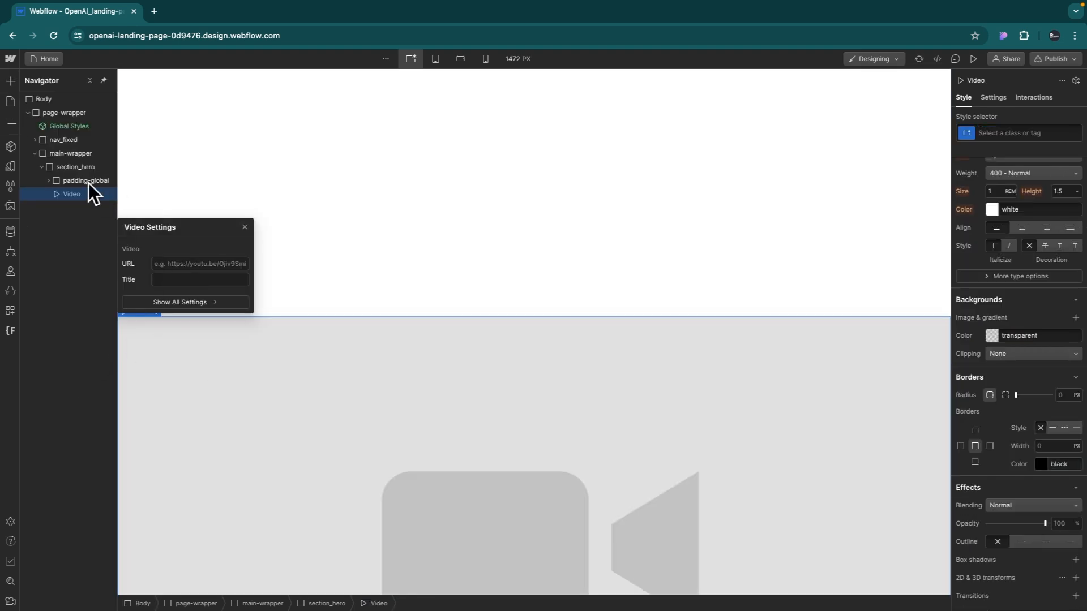
- Give the new Video element a new class named video-background
{"action": "left_click", "coordinate": [1008, 132]}
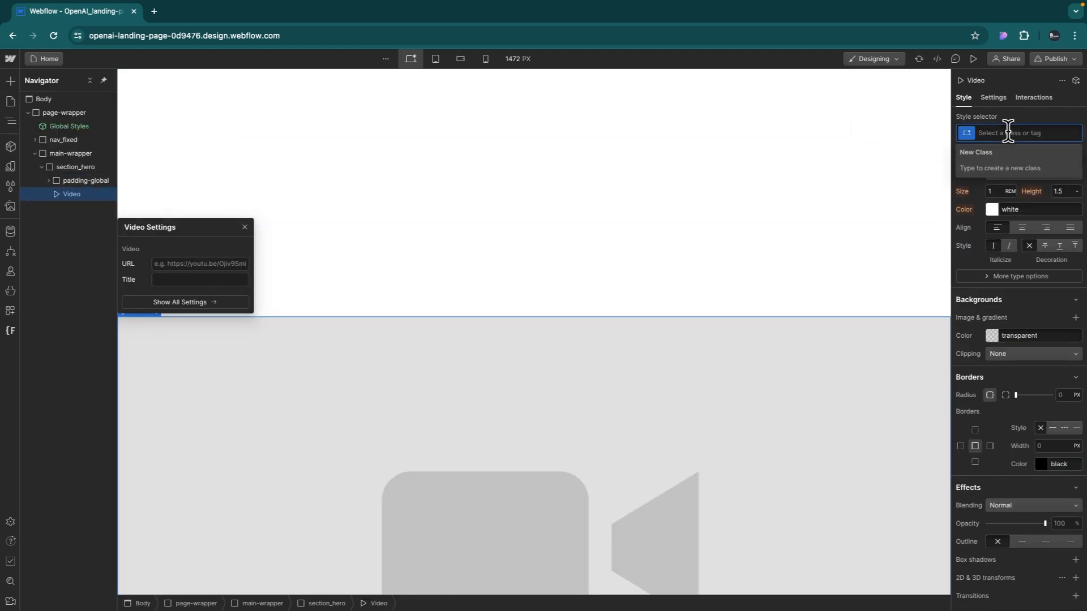
{"action": "type", "text": "video-"}
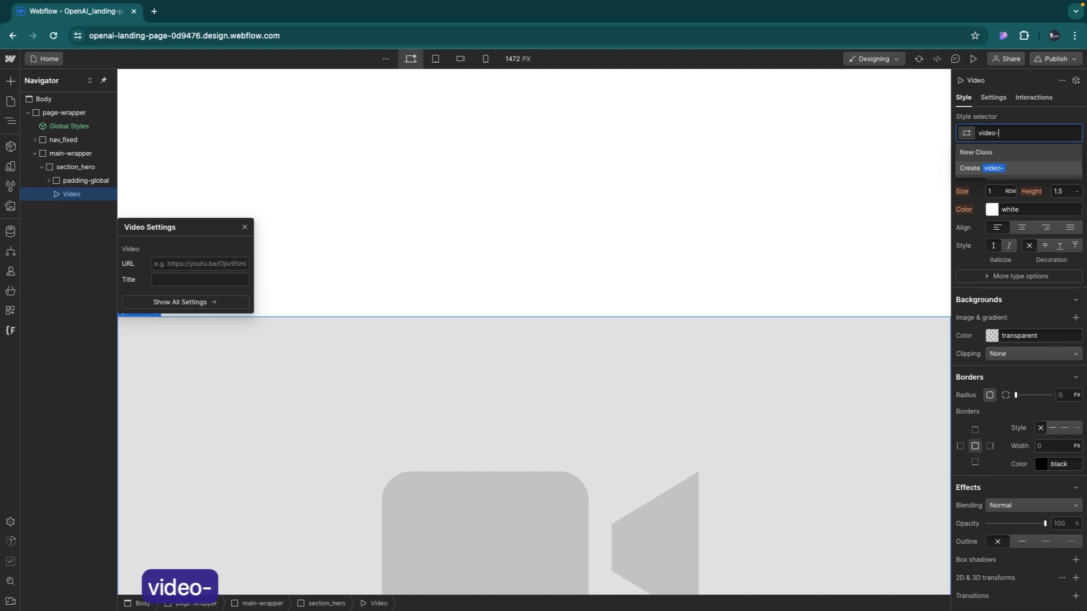
{"action": "type", "text": "background"}
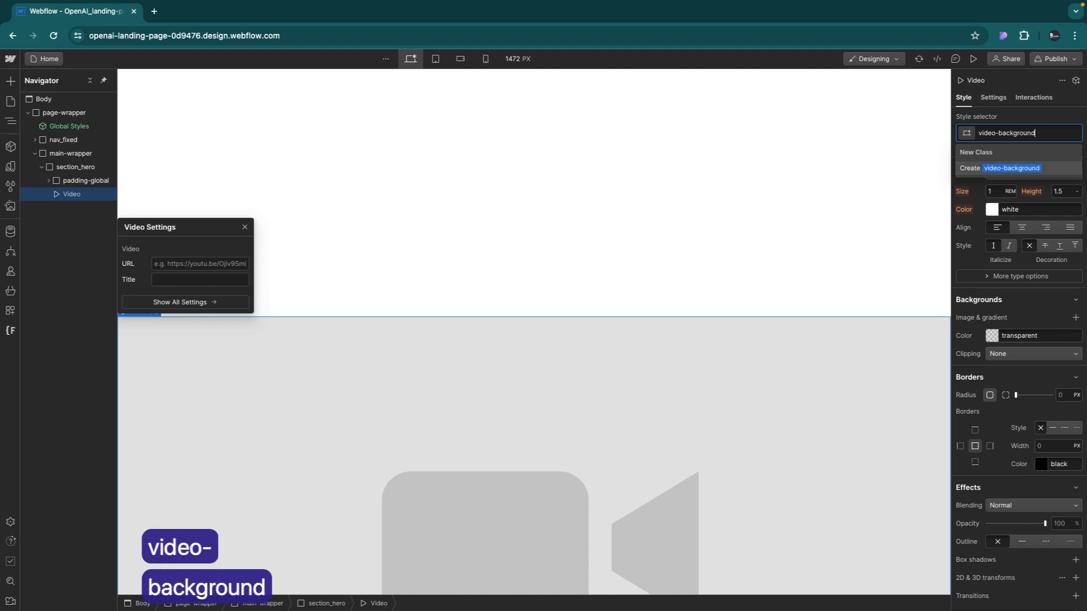
{"action": "key", "text": "Return"}
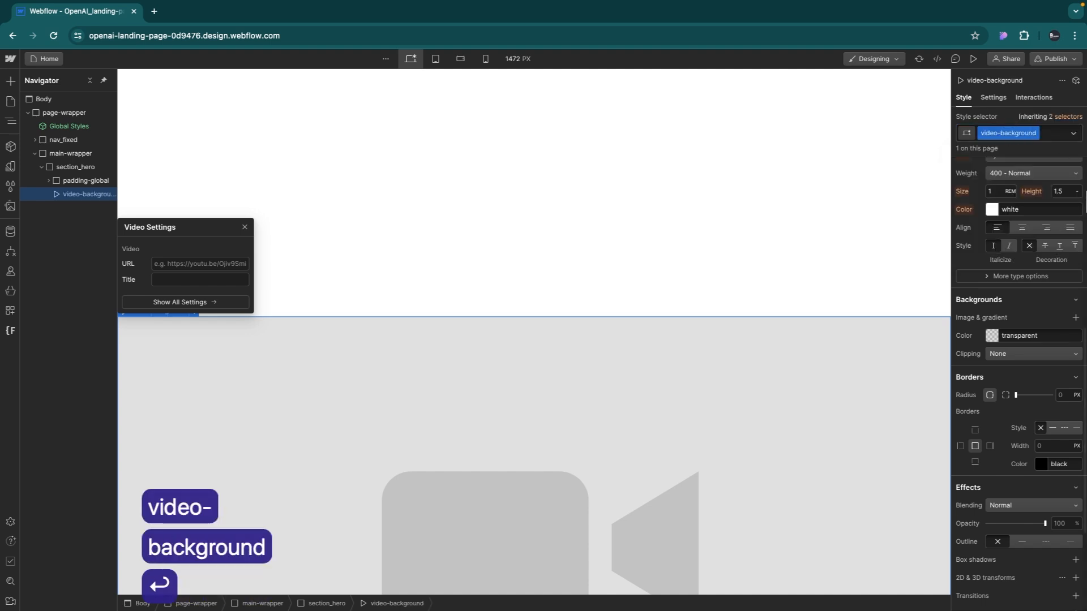
- Set the position of the video-background element to Absolute with the Full preset so it spans section_hero
{"action": "scroll", "coordinate": [1006, 301], "scroll_direction": "up", "scroll_amount": 7}
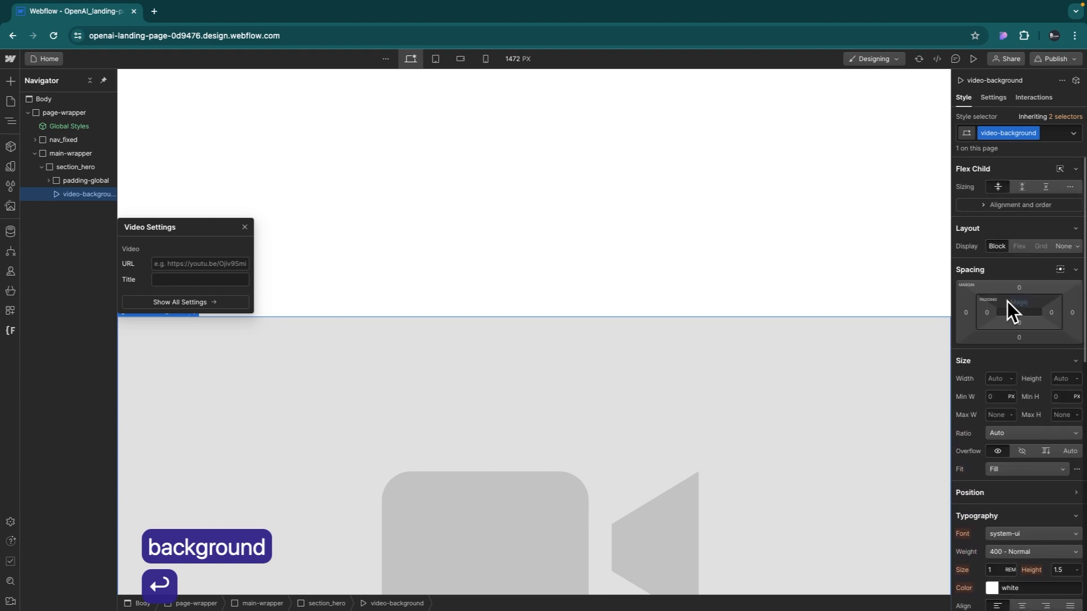
{"action": "scroll", "coordinate": [1006, 411], "scroll_direction": "down", "scroll_amount": 1}
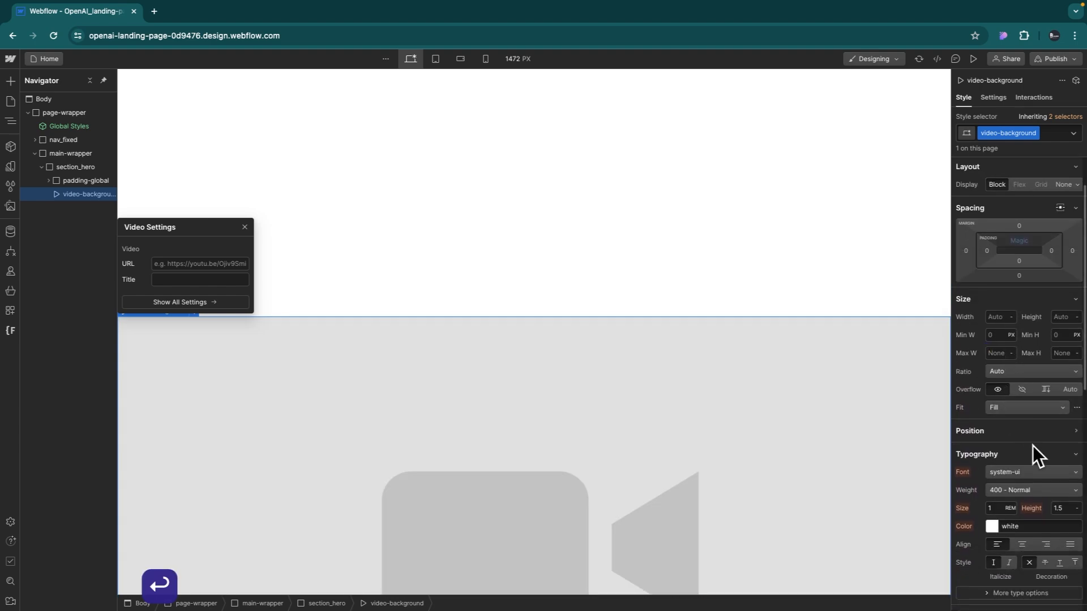
{"action": "scroll", "coordinate": [1032, 446], "scroll_direction": "down", "scroll_amount": 4}
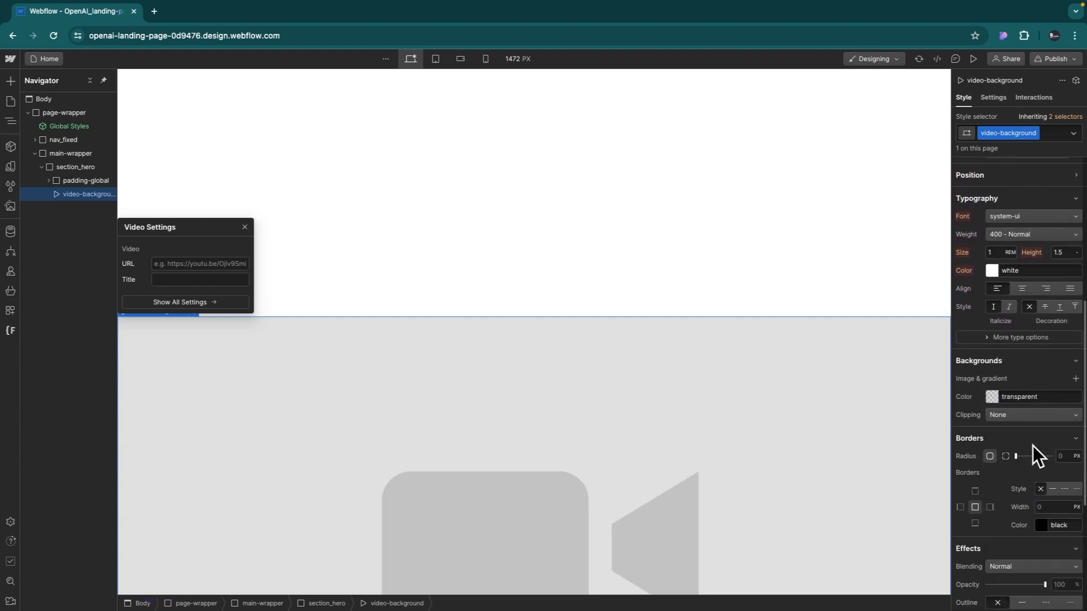
{"action": "scroll", "coordinate": [1032, 446], "scroll_direction": "up", "scroll_amount": 5}
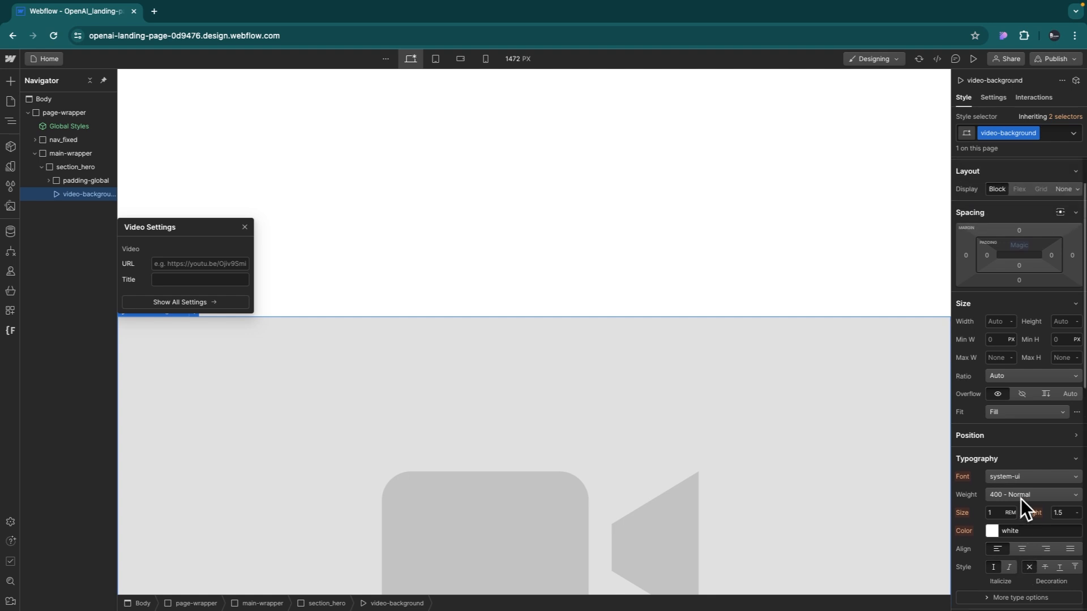
{"action": "scroll", "coordinate": [1021, 498], "scroll_direction": "down", "scroll_amount": 2}
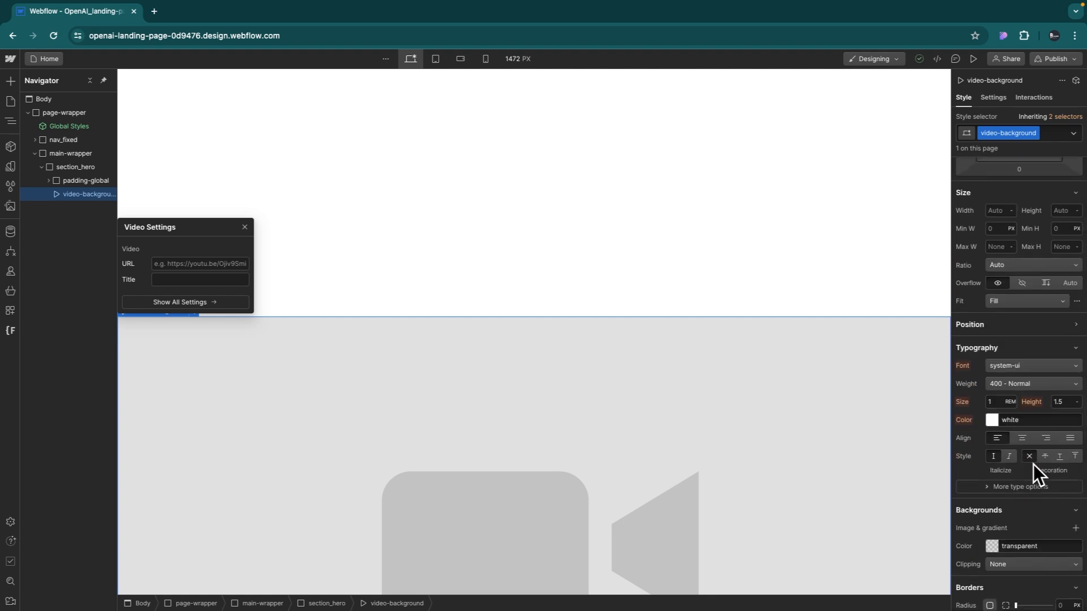
{"action": "left_click", "coordinate": [1074, 323]}
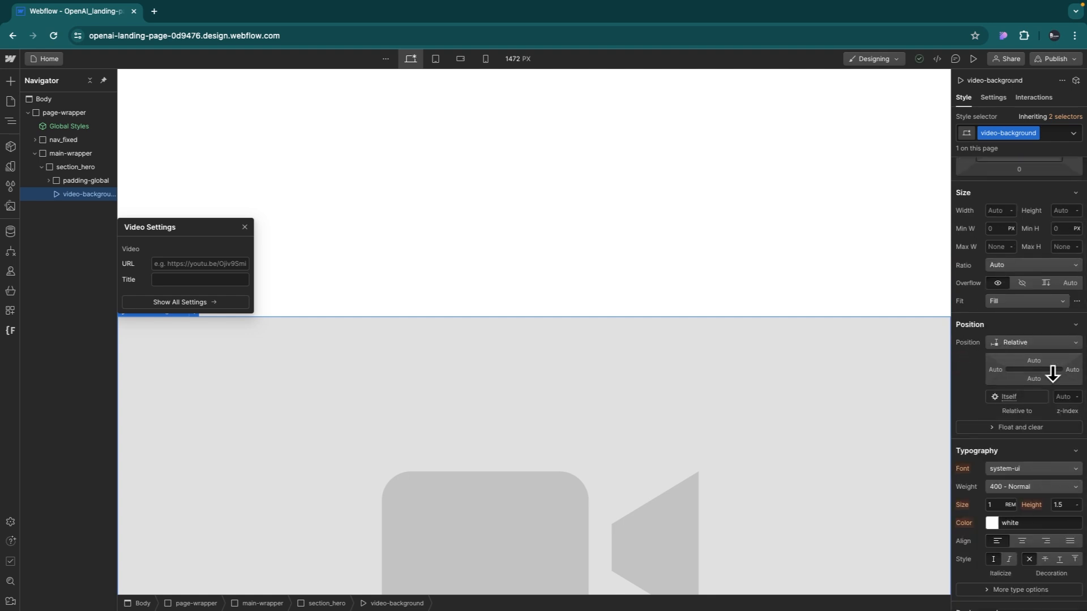
{"action": "left_click", "coordinate": [1074, 342]}
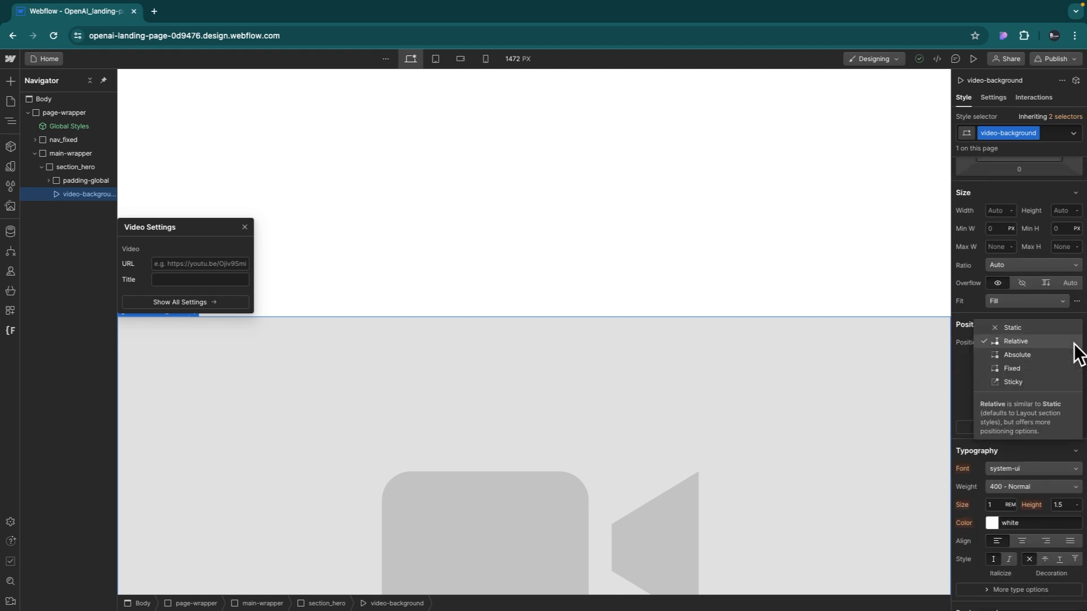
{"action": "left_click", "coordinate": [1053, 354]}
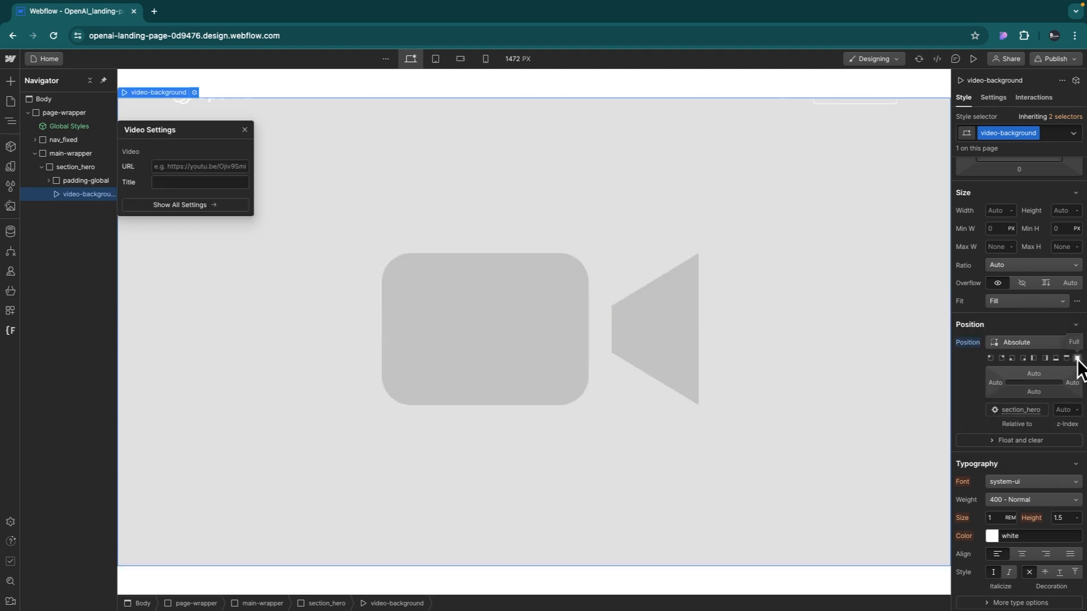
{"action": "left_click", "coordinate": [1076, 358]}
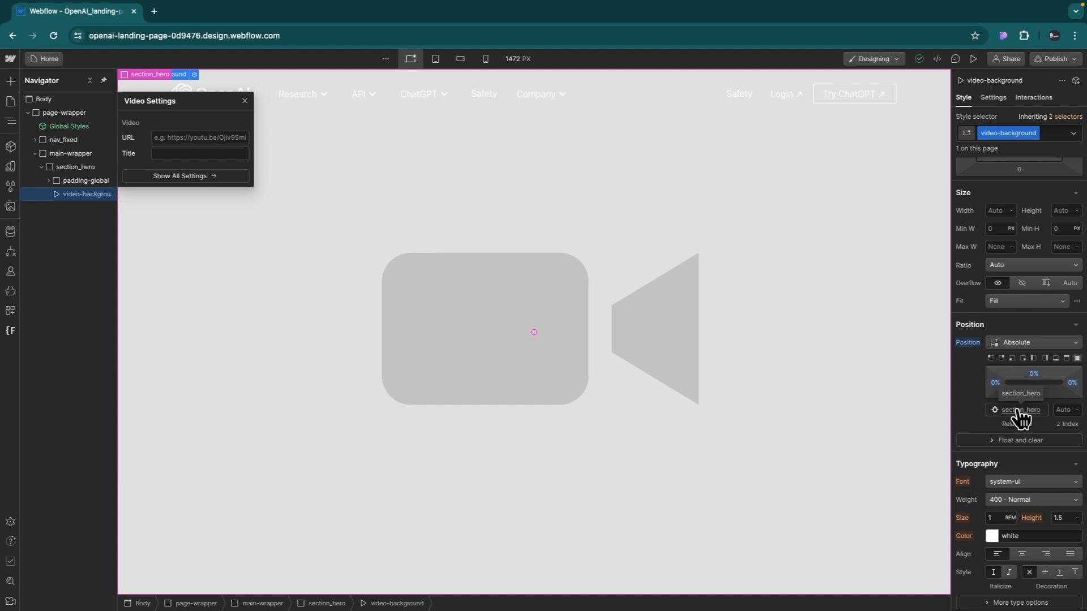
- Set both the width and the height of video-background to 100%
{"action": "scroll", "coordinate": [1026, 358], "scroll_direction": "up", "scroll_amount": 2}
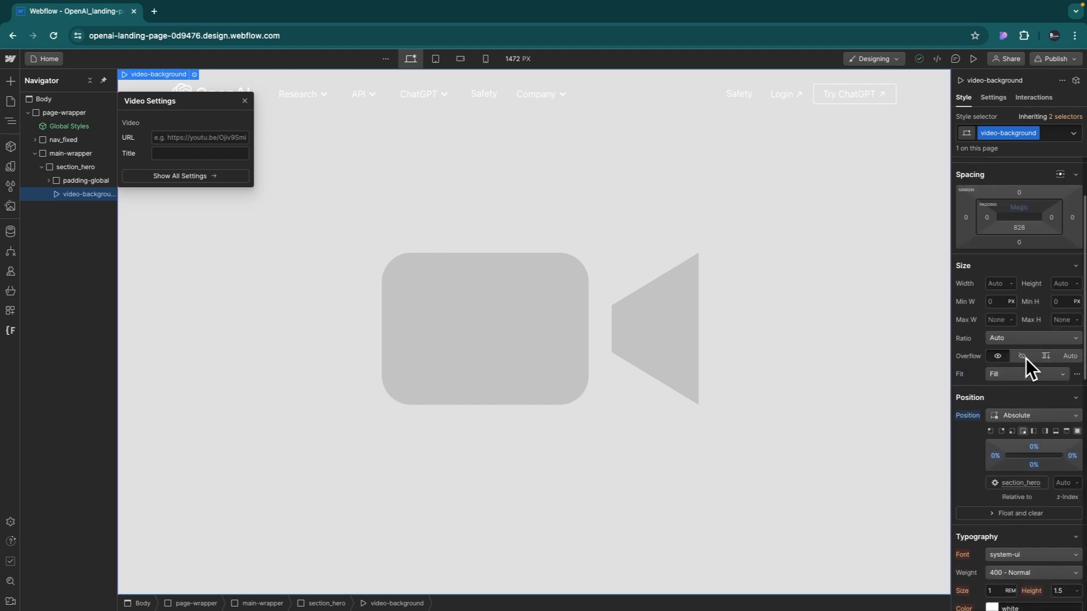
{"action": "scroll", "coordinate": [1025, 359], "scroll_direction": "up", "scroll_amount": 1}
{"action": "type", "text": "100%"}
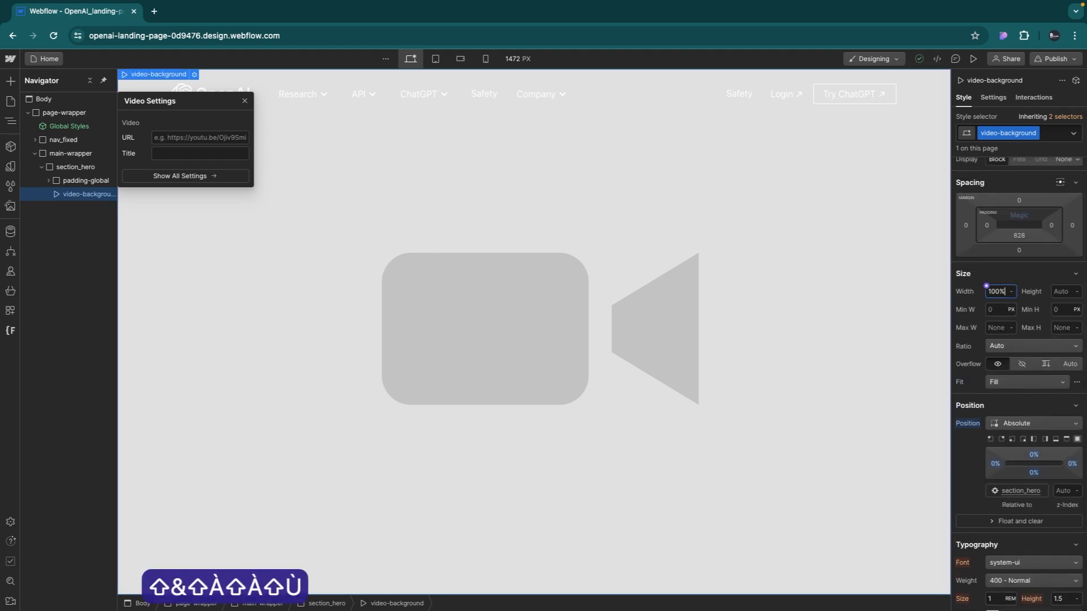
{"action": "key", "text": "Tab"}
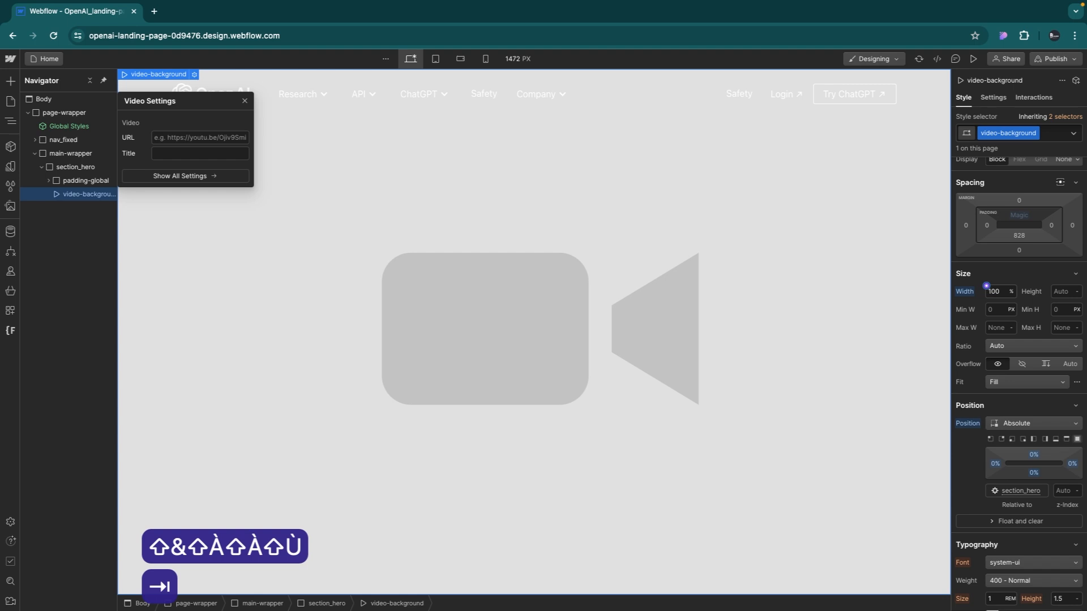
{"action": "key", "text": "Tab"}
{"action": "type", "text": "1"}
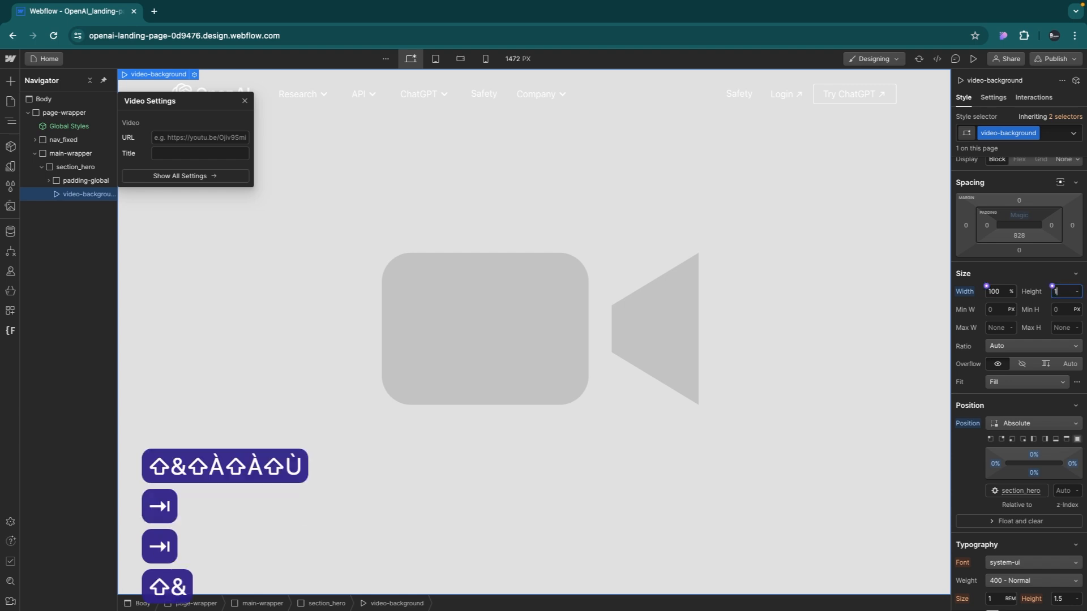
{"action": "type", "text": "00%"}
{"action": "key", "text": "Return"}
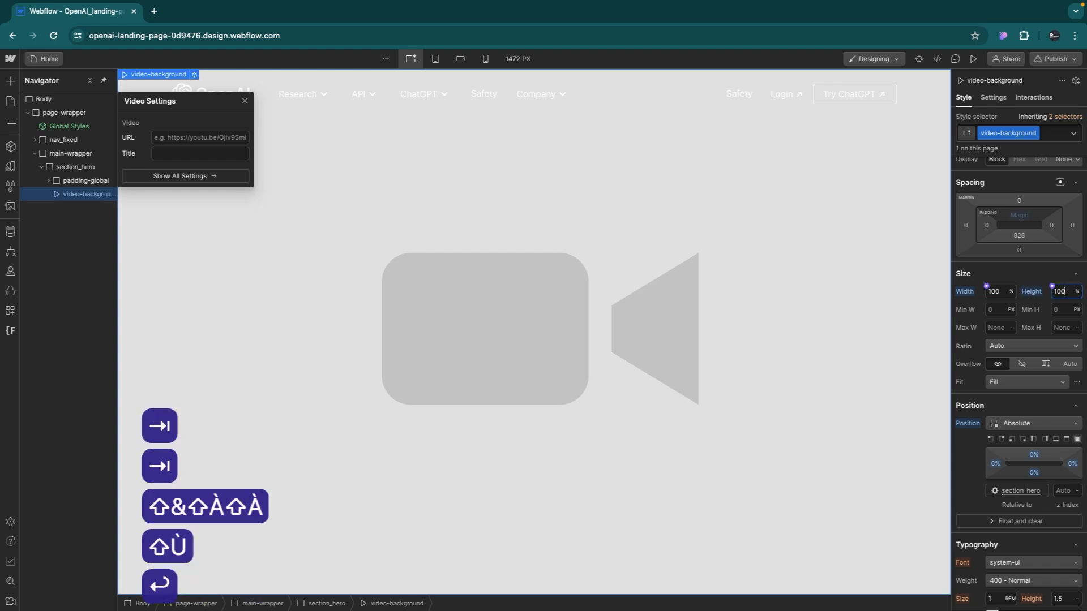
- Examine the Video element's settings, including its URL and title options, for a way to supply the video
{"action": "scroll", "coordinate": [1013, 410], "scroll_direction": "down", "scroll_amount": 8}
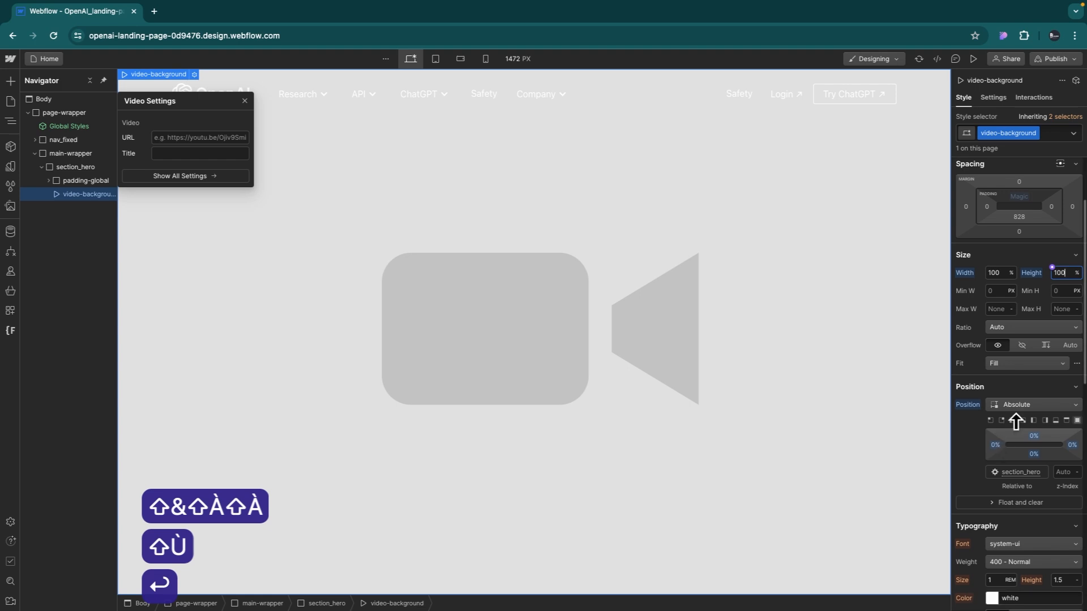
{"action": "scroll", "coordinate": [1007, 407], "scroll_direction": "down", "scroll_amount": 4}
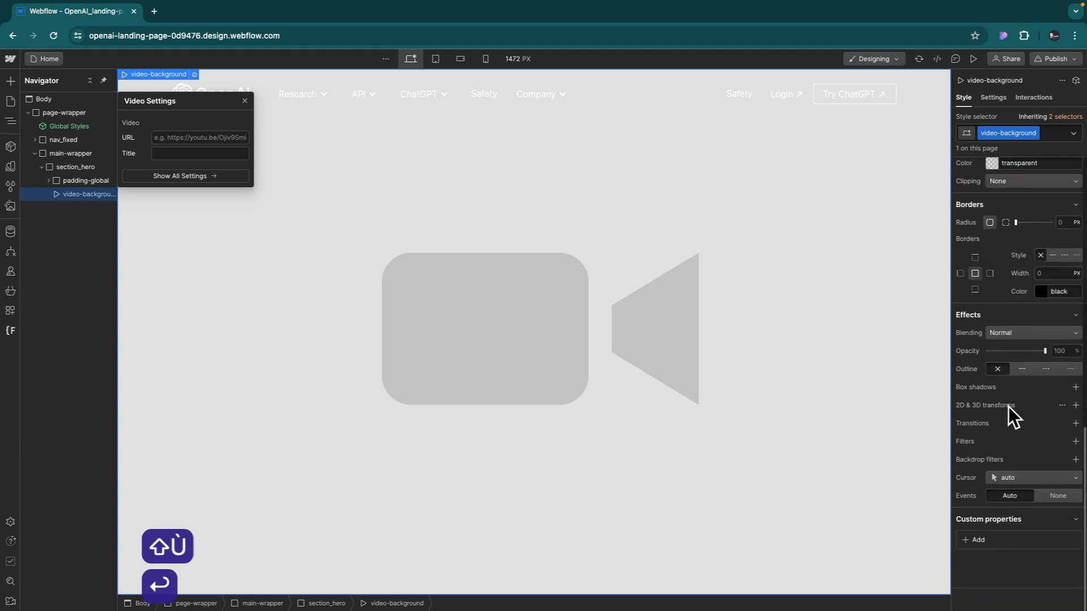
{"action": "scroll", "coordinate": [1007, 192], "scroll_direction": "up", "scroll_amount": 8}
{"action": "left_click", "coordinate": [996, 98]}
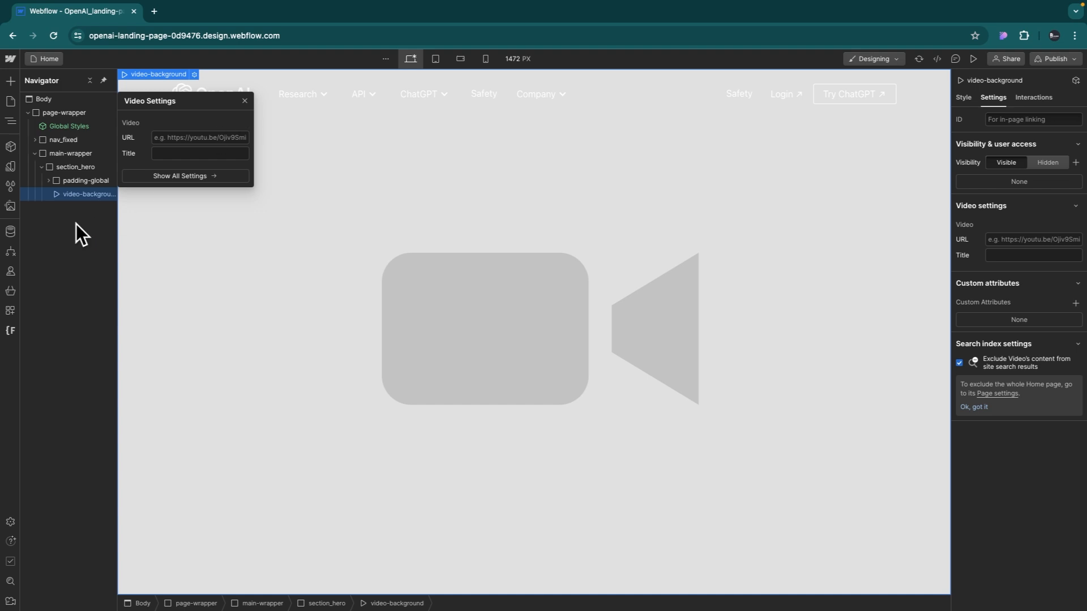
{"action": "left_click", "coordinate": [215, 180]}
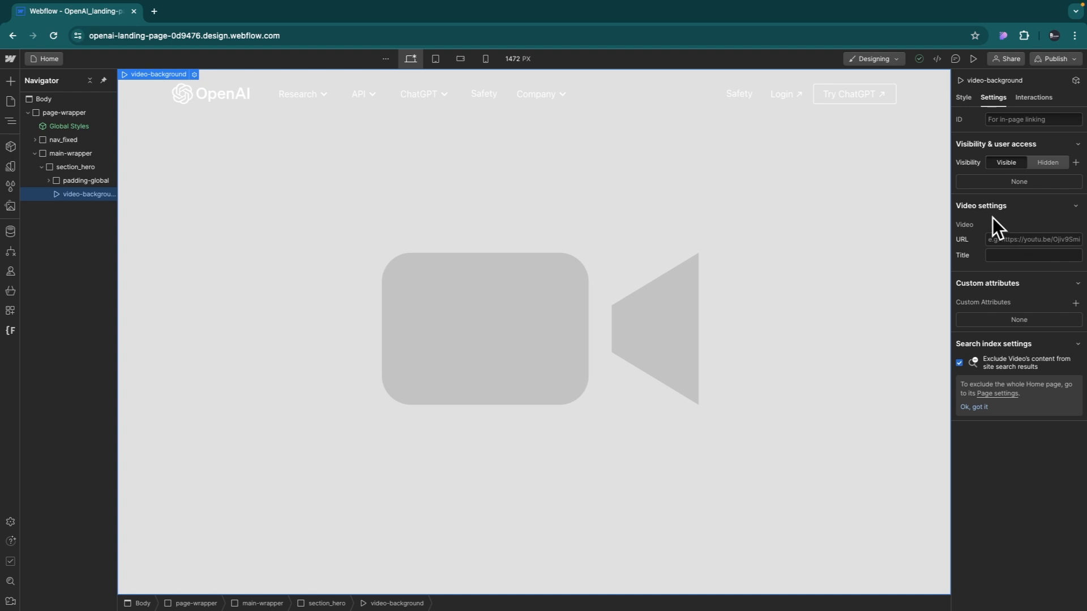
{"action": "left_click", "coordinate": [998, 238]}
{"action": "left_click", "coordinate": [1028, 255]}
- Select section_hero and look through the available elements for a Background Video element
{"action": "left_click", "coordinate": [80, 168]}
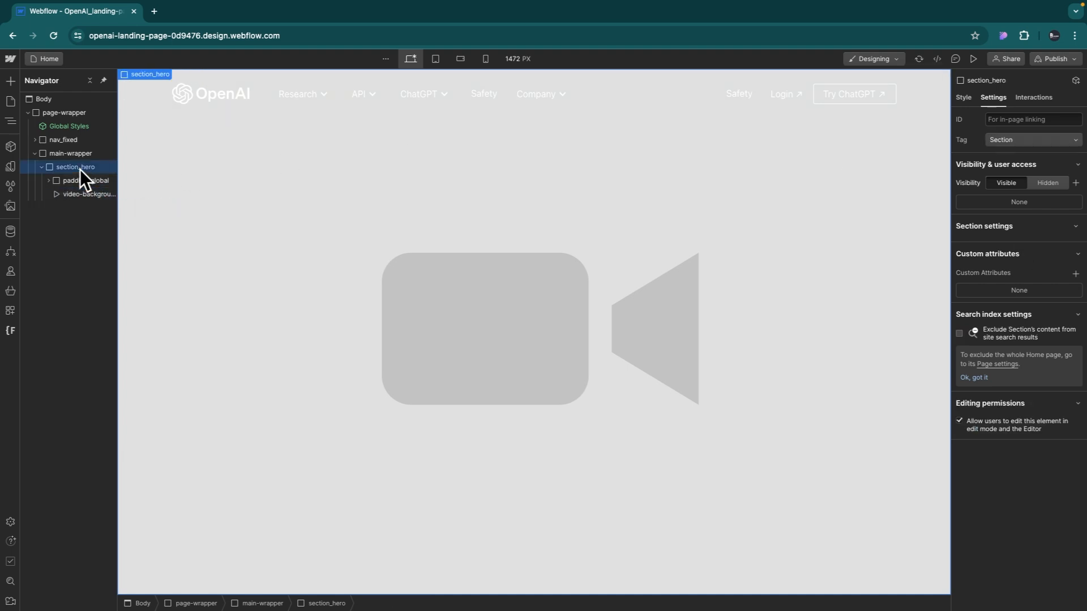
{"action": "left_click", "coordinate": [11, 80]}
{"action": "scroll", "coordinate": [110, 315], "scroll_direction": "down", "scroll_amount": 5}
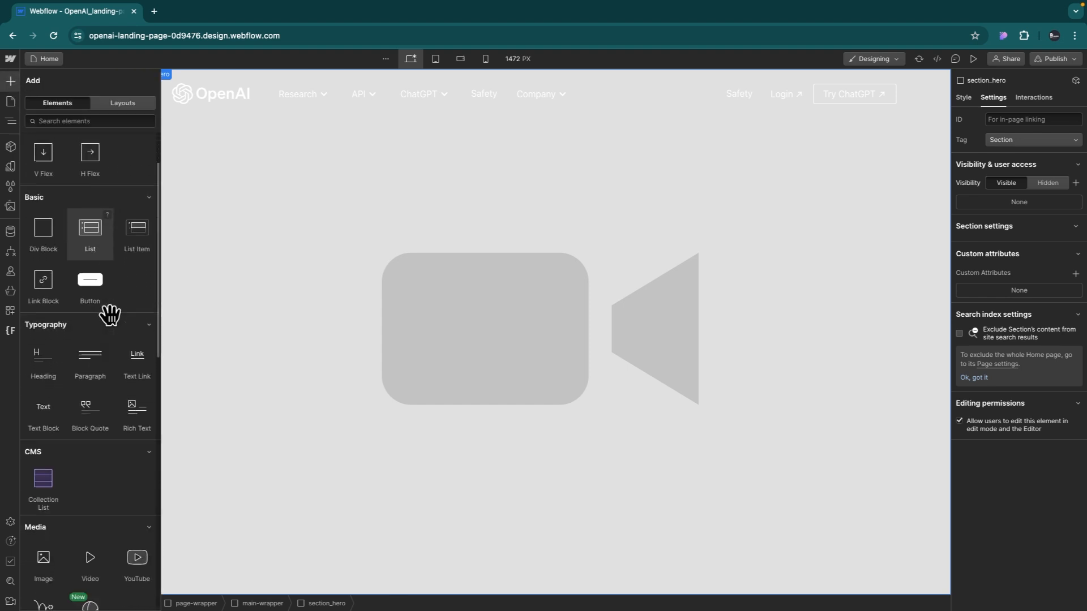
{"action": "scroll", "coordinate": [120, 362], "scroll_direction": "down", "scroll_amount": 5}
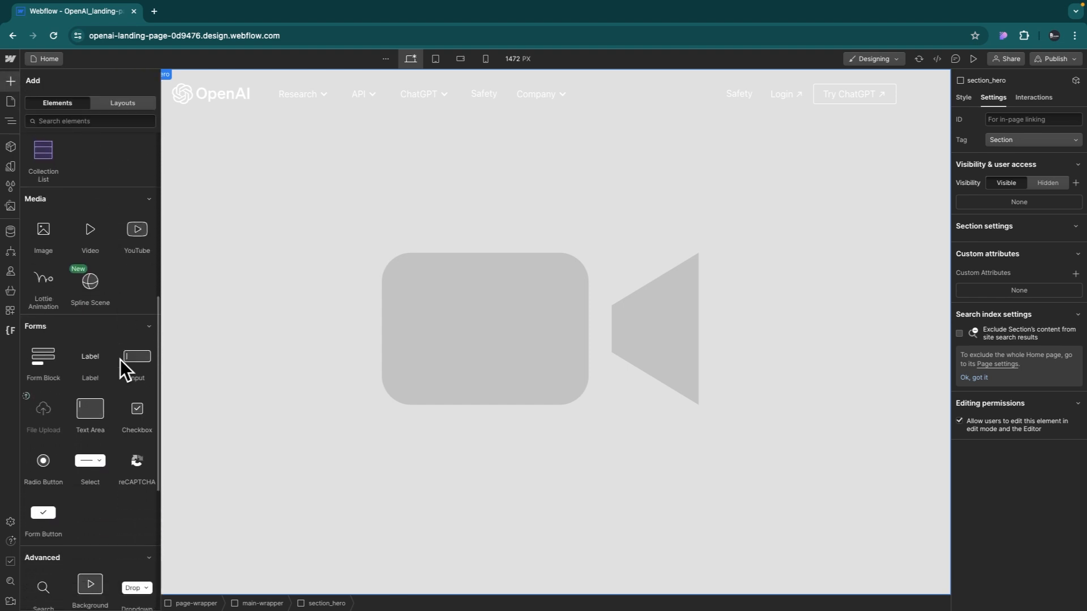
{"action": "scroll", "coordinate": [109, 417], "scroll_direction": "down", "scroll_amount": 1}
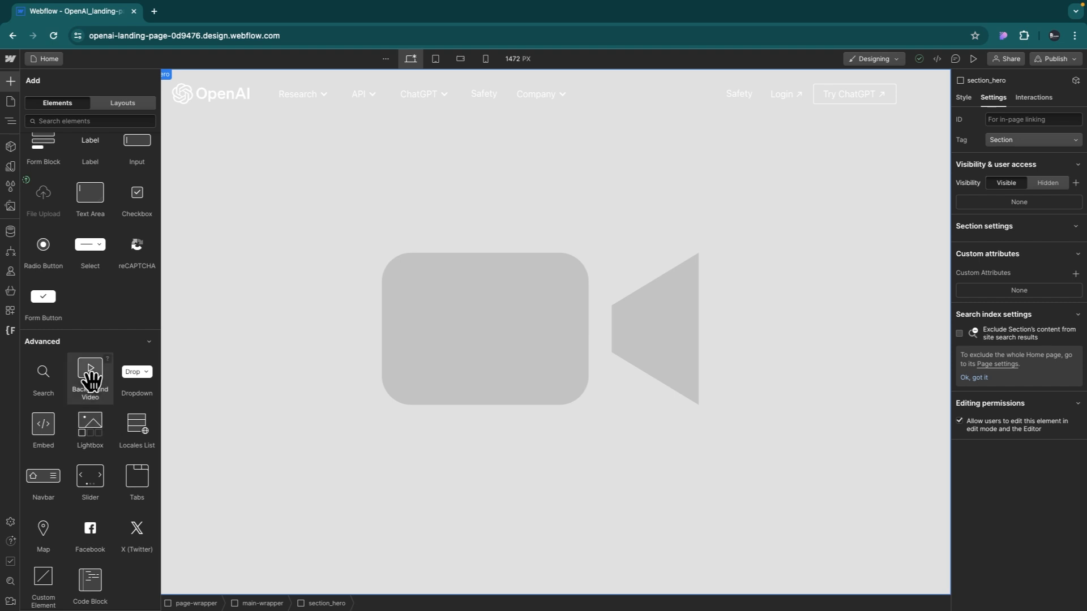
{"action": "scroll", "coordinate": [103, 427], "scroll_direction": "down", "scroll_amount": 1}
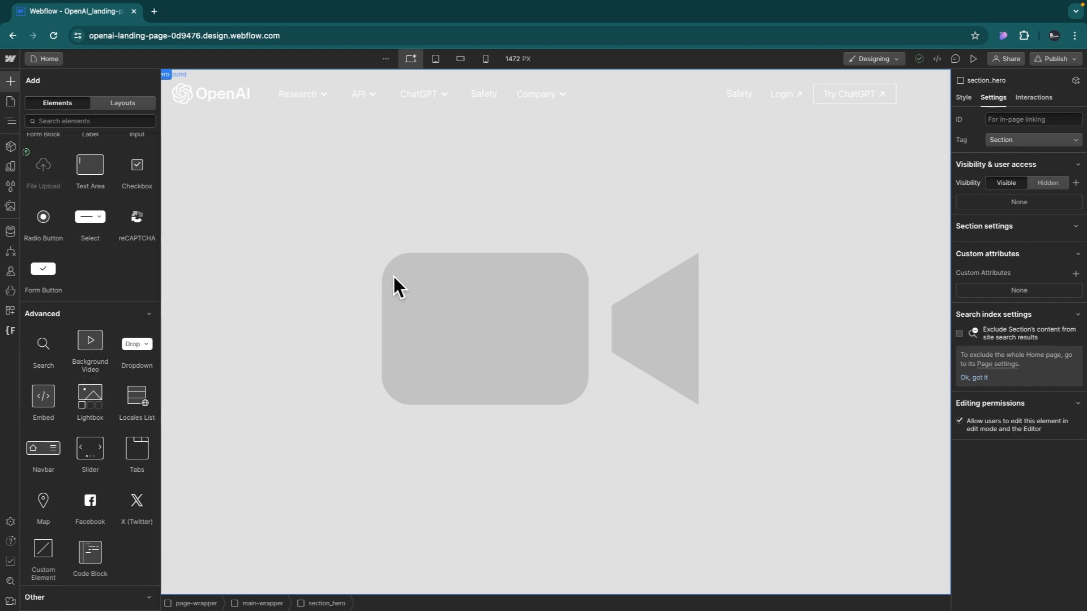
{"action": "left_click", "coordinate": [12, 121]}
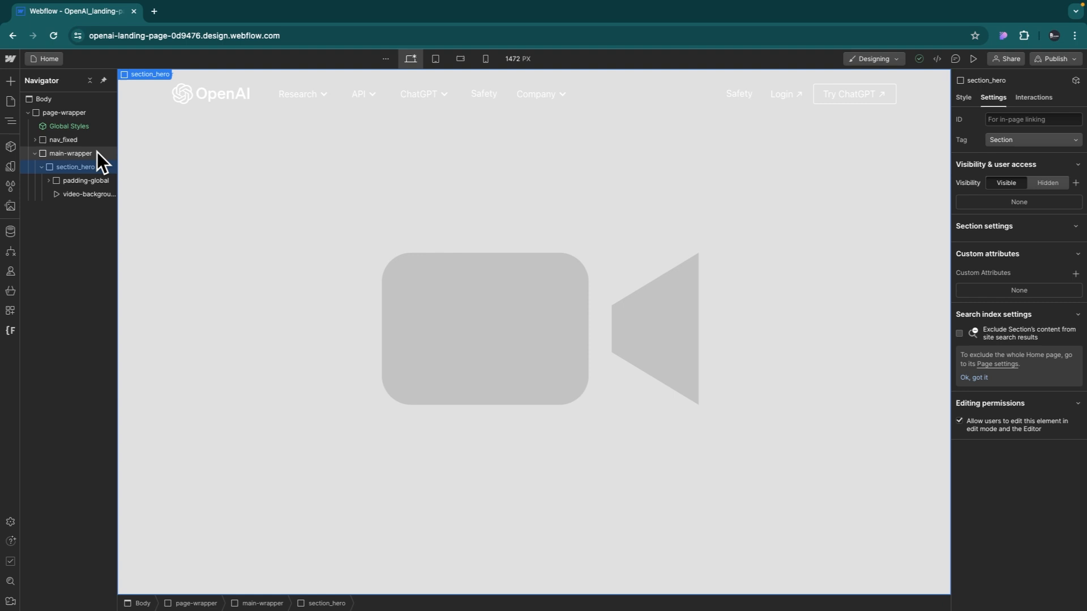
- Delete the plain Video element with the video-background class from section_hero
{"action": "left_click", "coordinate": [91, 196]}
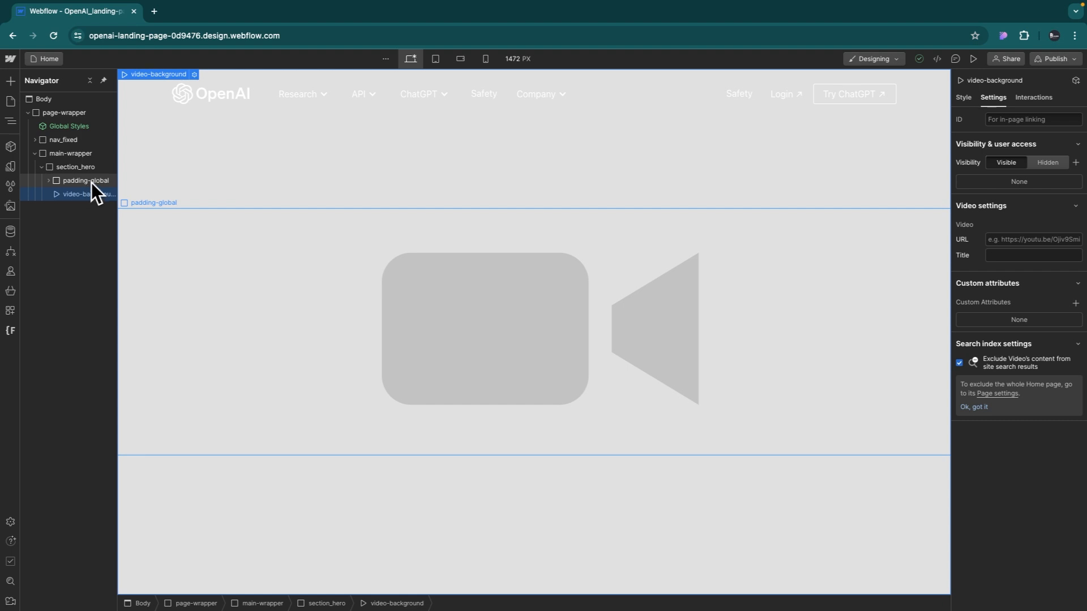
{"action": "left_click", "coordinate": [80, 168]}
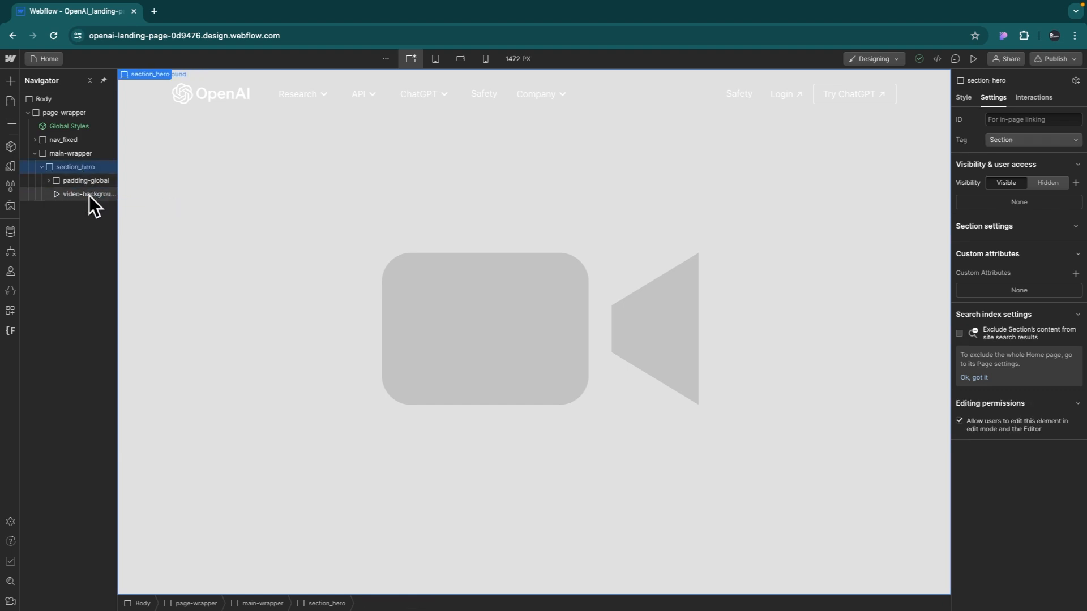
{"action": "left_click", "coordinate": [91, 195]}
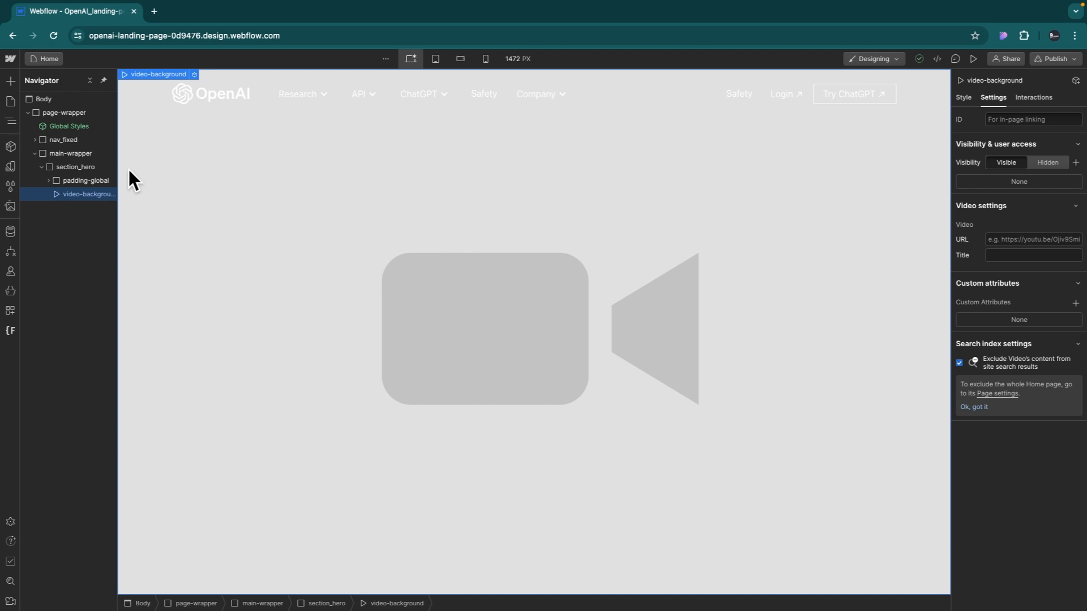
{"action": "key", "text": "BackSpace"}
- Insert a Background Video element into section_hero below padding-global
{"action": "left_click", "coordinate": [87, 169]}
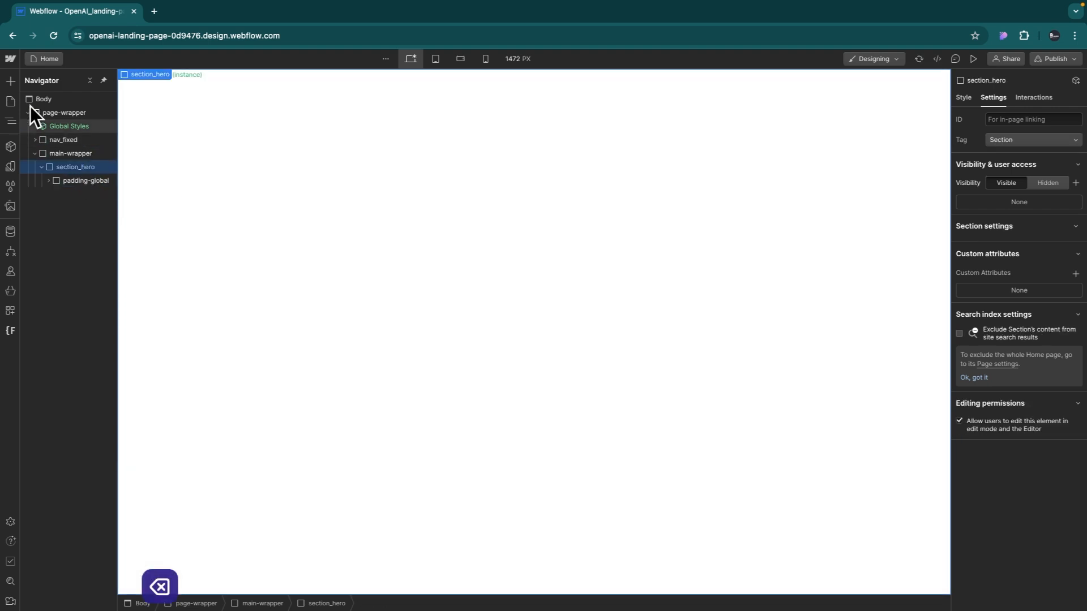
{"action": "left_click", "coordinate": [12, 82]}
{"action": "scroll", "coordinate": [89, 310], "scroll_direction": "down", "scroll_amount": 7}
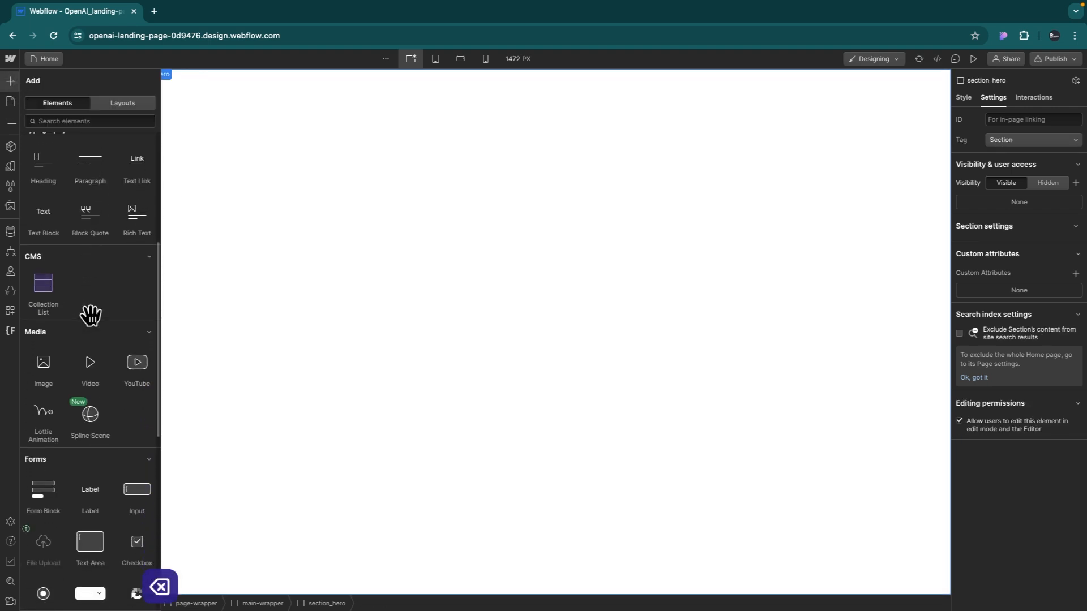
{"action": "scroll", "coordinate": [89, 315], "scroll_direction": "down", "scroll_amount": 5}
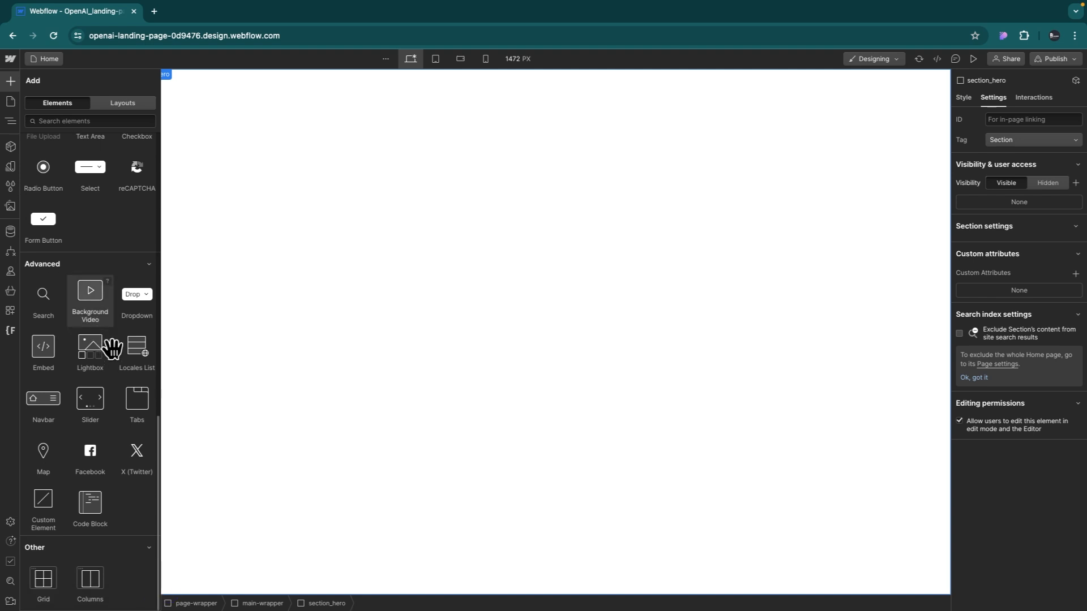
{"action": "left_click", "coordinate": [100, 309]}
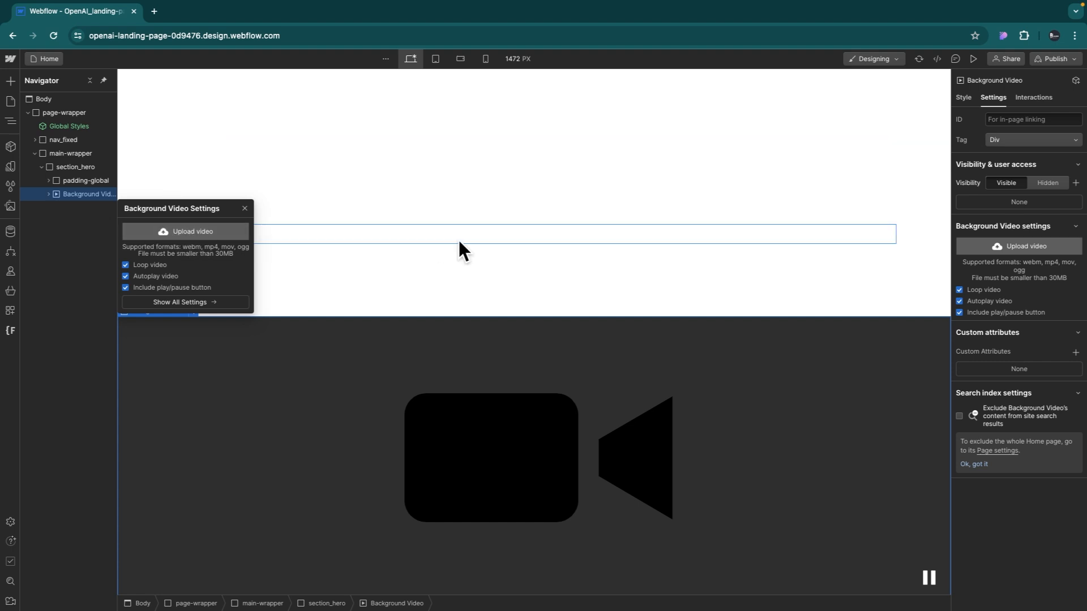
- Apply the existing video-background class to the new Background Video element
{"action": "left_click", "coordinate": [965, 99]}
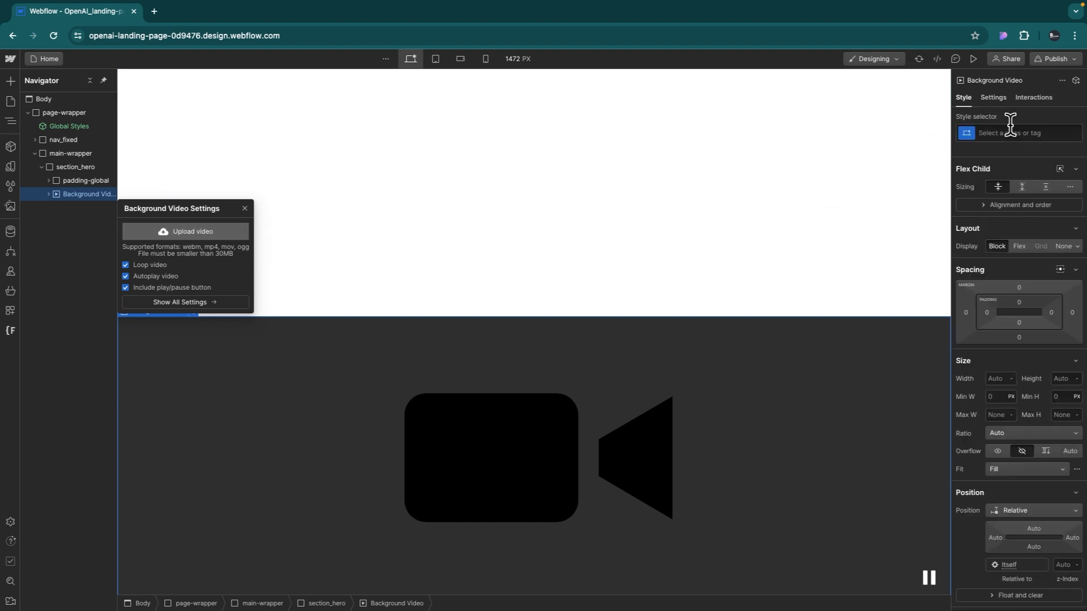
{"action": "left_click", "coordinate": [1010, 132]}
{"action": "type", "text": "video"}
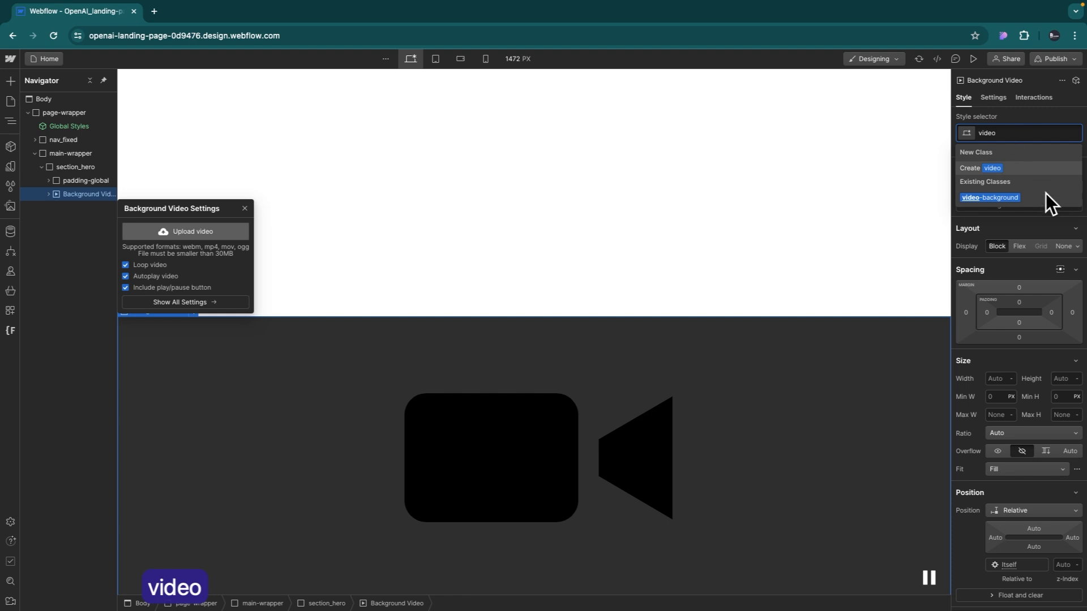
{"action": "left_click", "coordinate": [995, 198]}
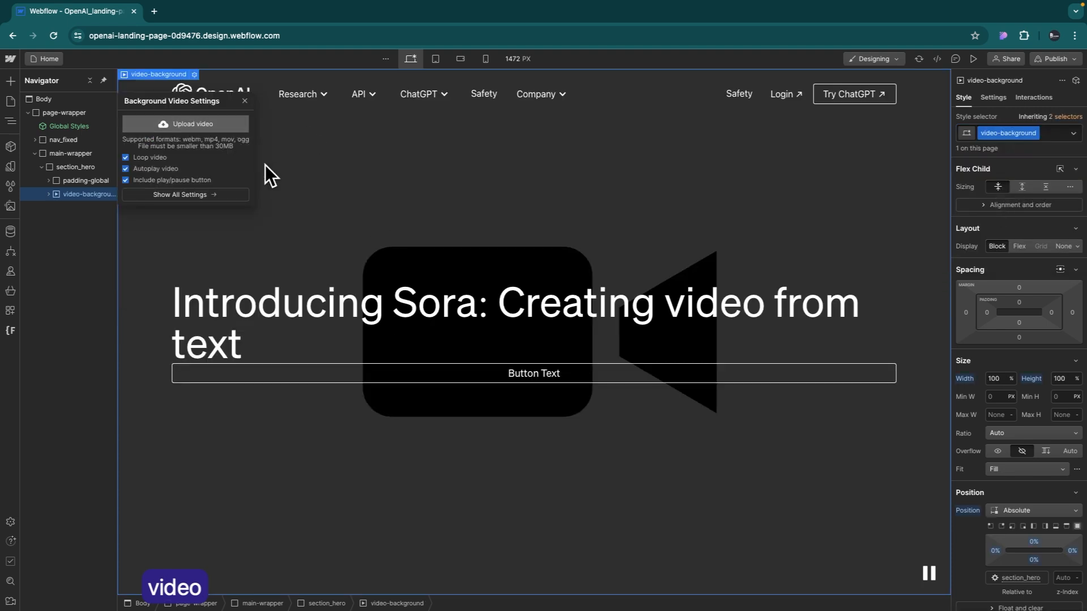
- Upload paper-planes.mp4 from the Background_video folder of OpenAI_LandingPage_Resources in the downloads as the source of the video-background element
{"action": "left_click", "coordinate": [993, 97]}
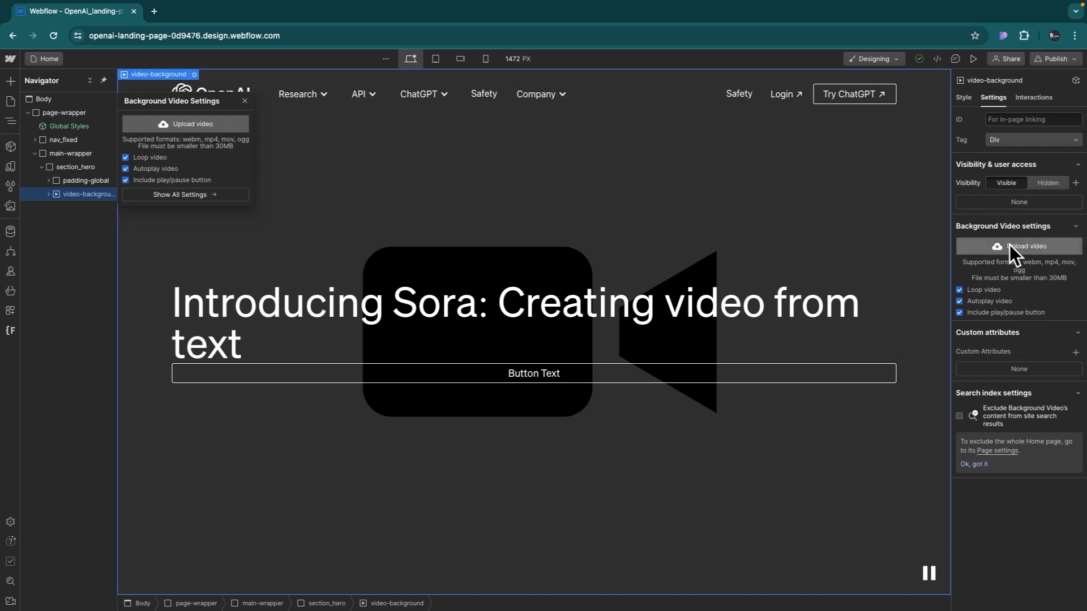
{"action": "left_click", "coordinate": [1010, 244]}
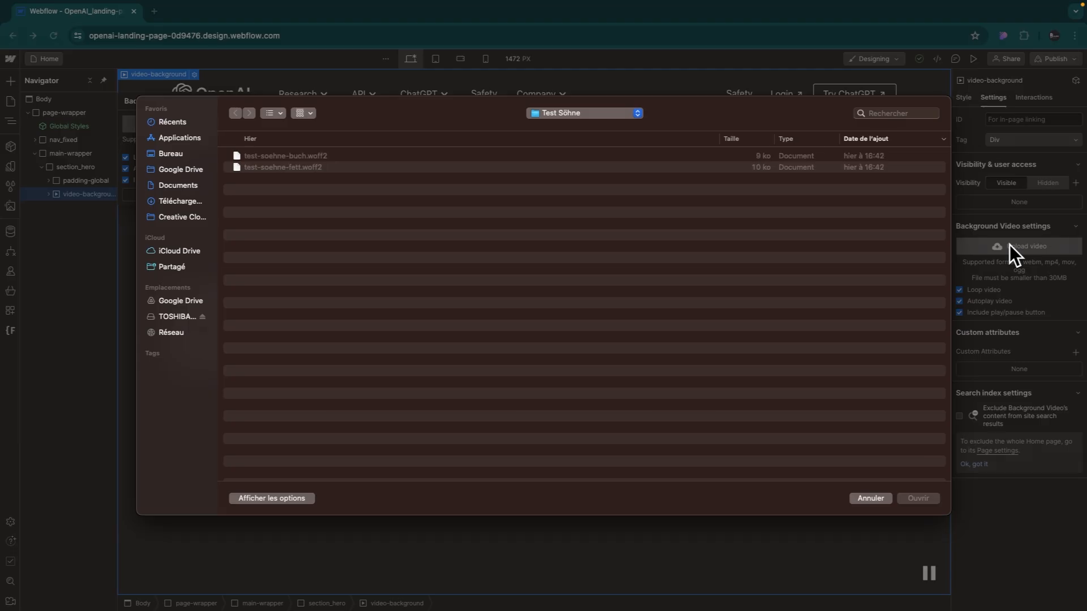
{"action": "left_click", "coordinate": [176, 201]}
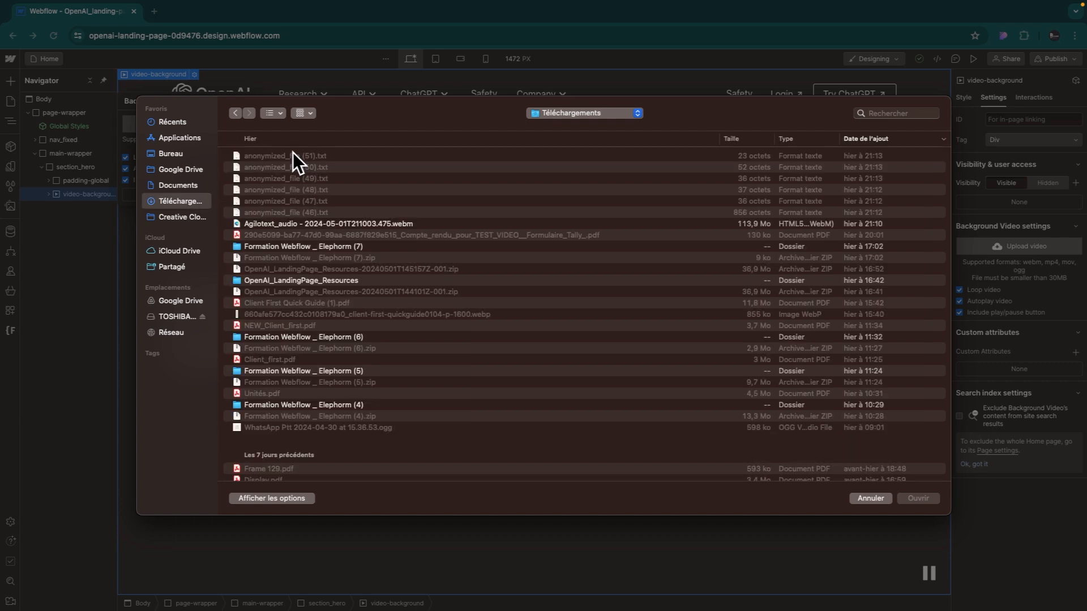
{"action": "double_click", "coordinate": [307, 279]}
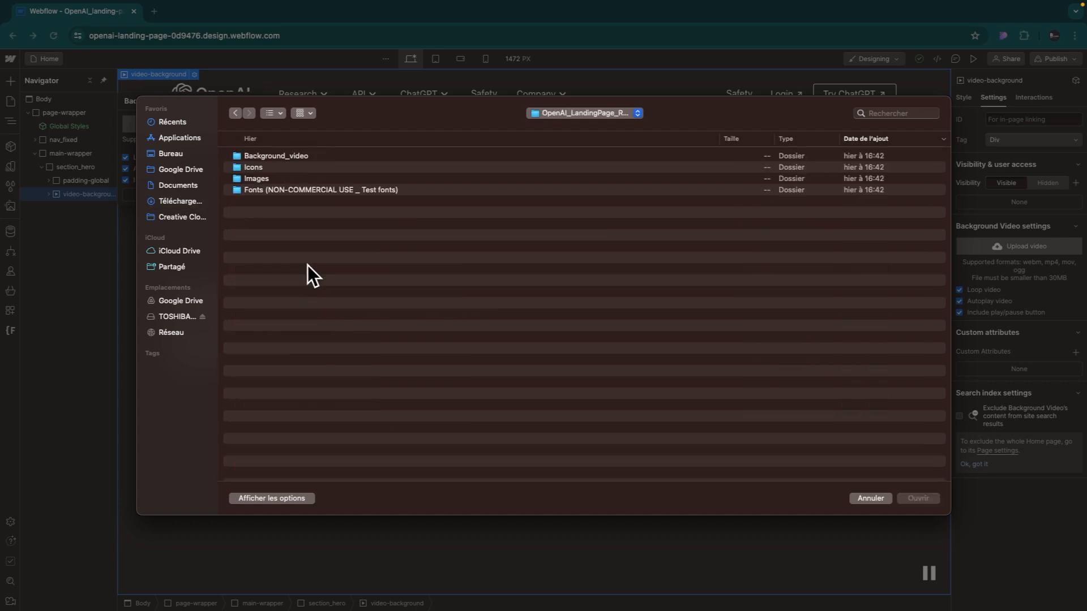
{"action": "double_click", "coordinate": [283, 157]}
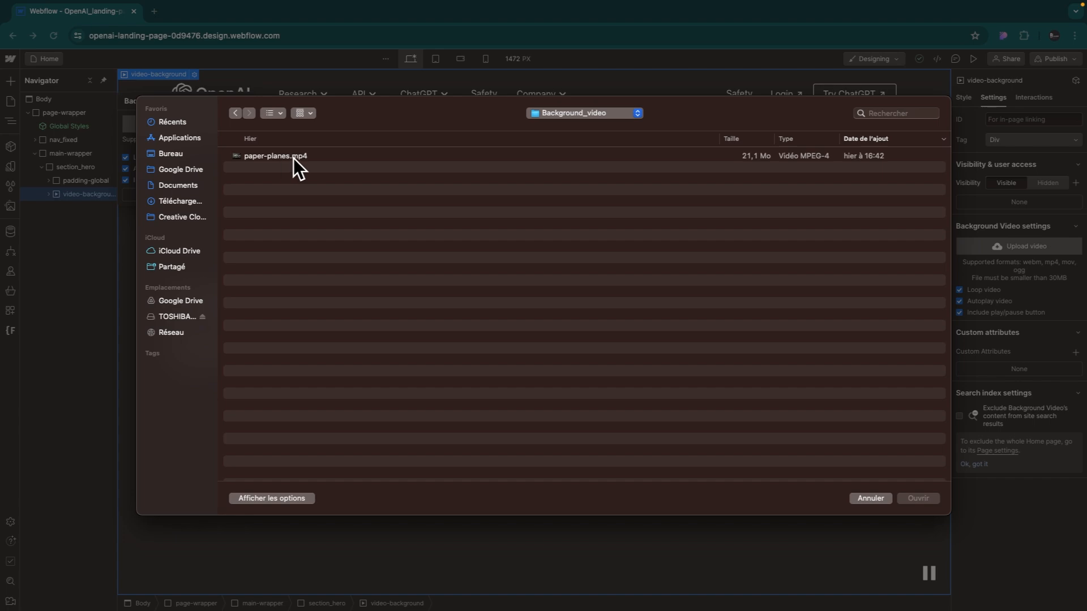
{"action": "double_click", "coordinate": [293, 158]}
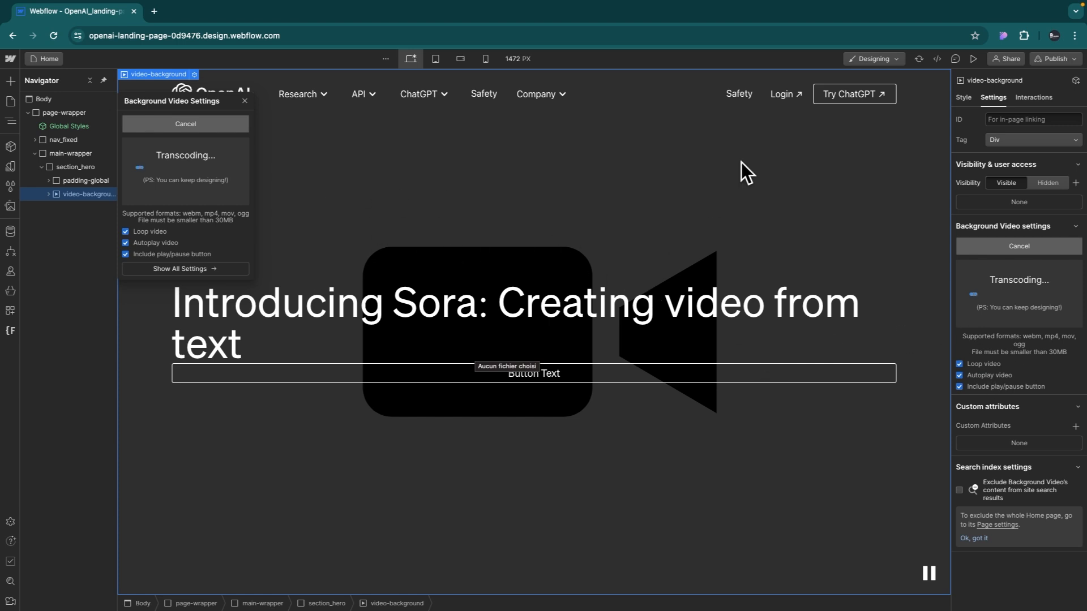
- Examine the play/pause button inside video-background, including its Play state and the image nested in it
{"action": "left_click", "coordinate": [934, 562]}
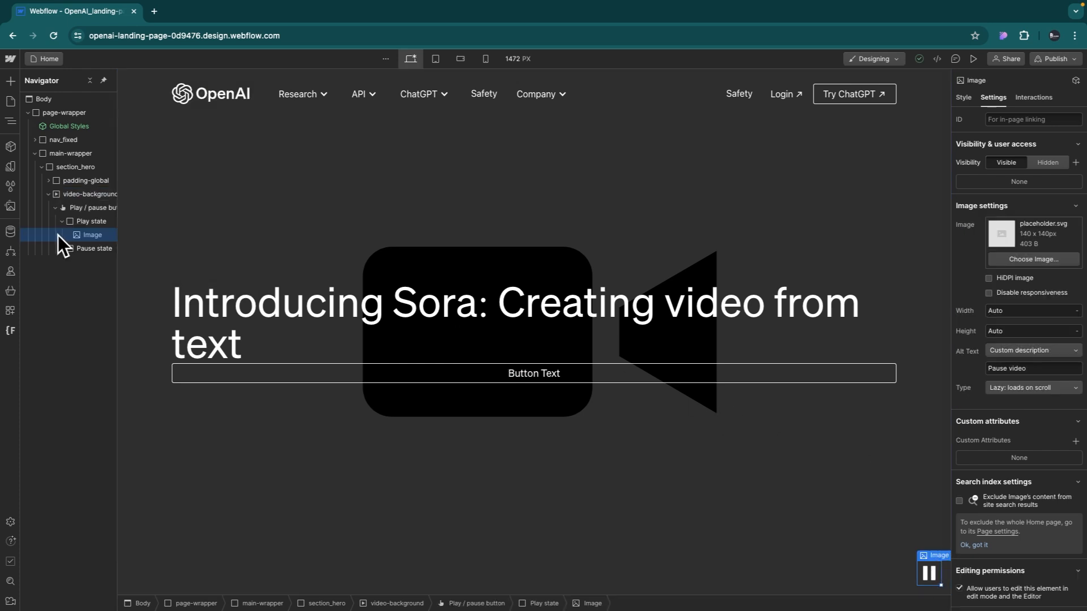
{"action": "left_click", "coordinate": [87, 207]}
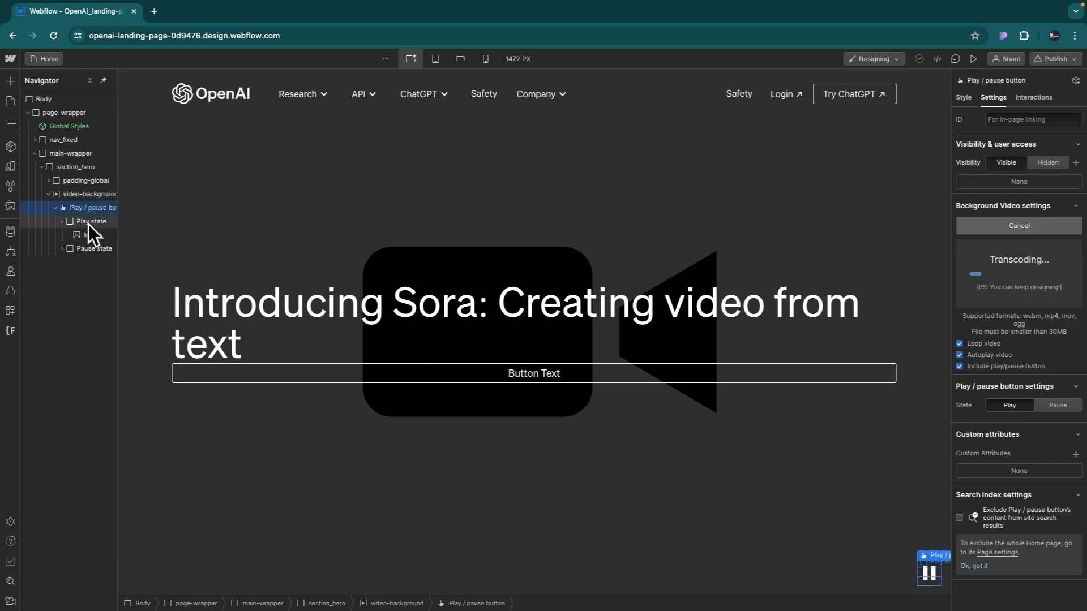
{"action": "left_click", "coordinate": [88, 222]}
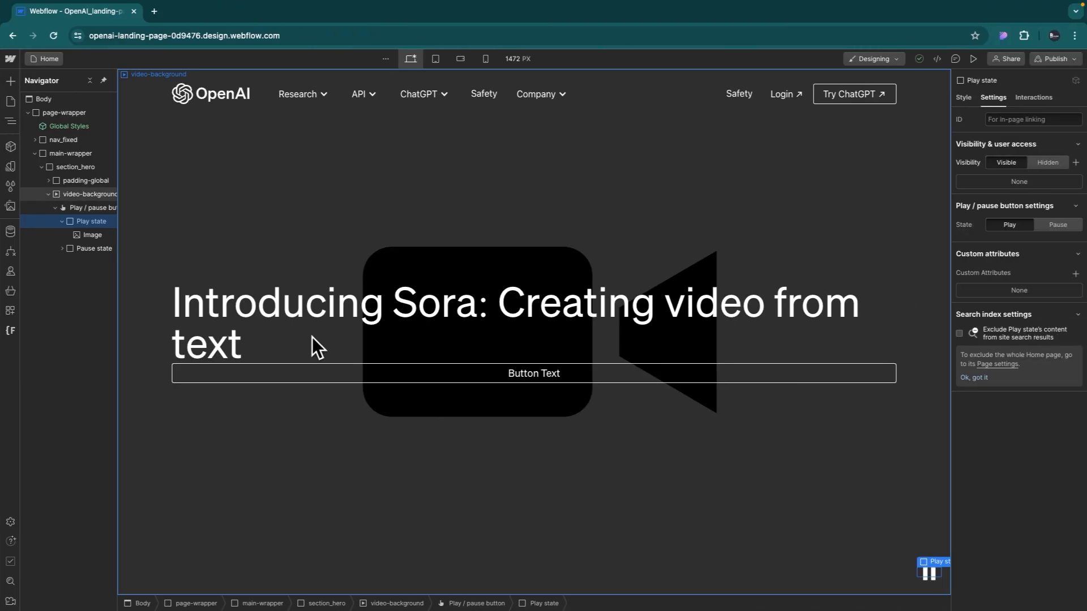
{"action": "left_click", "coordinate": [94, 236]}
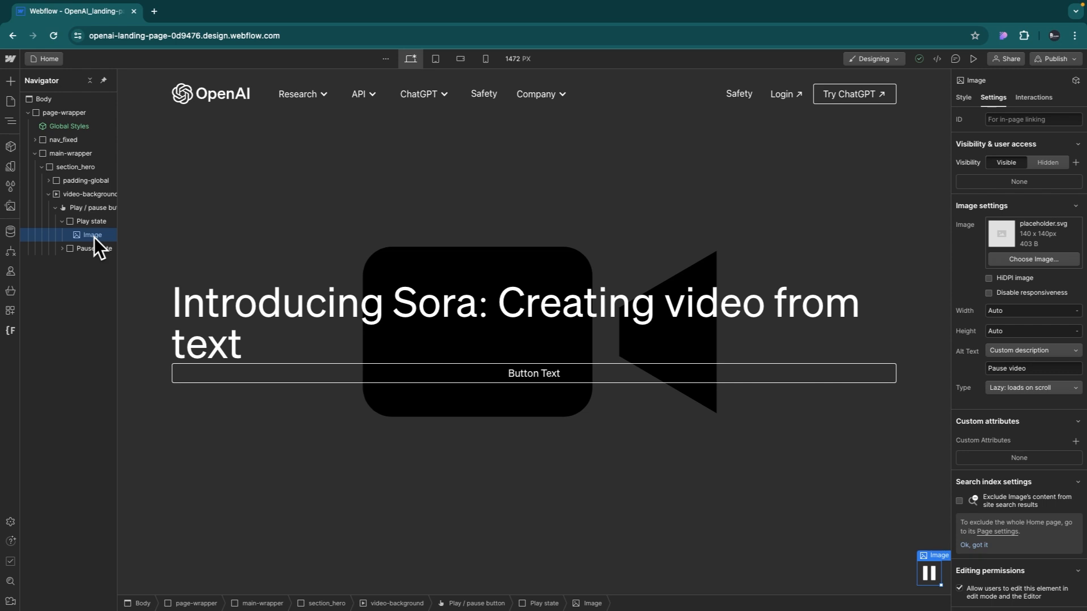
{"action": "left_click", "coordinate": [94, 220]}
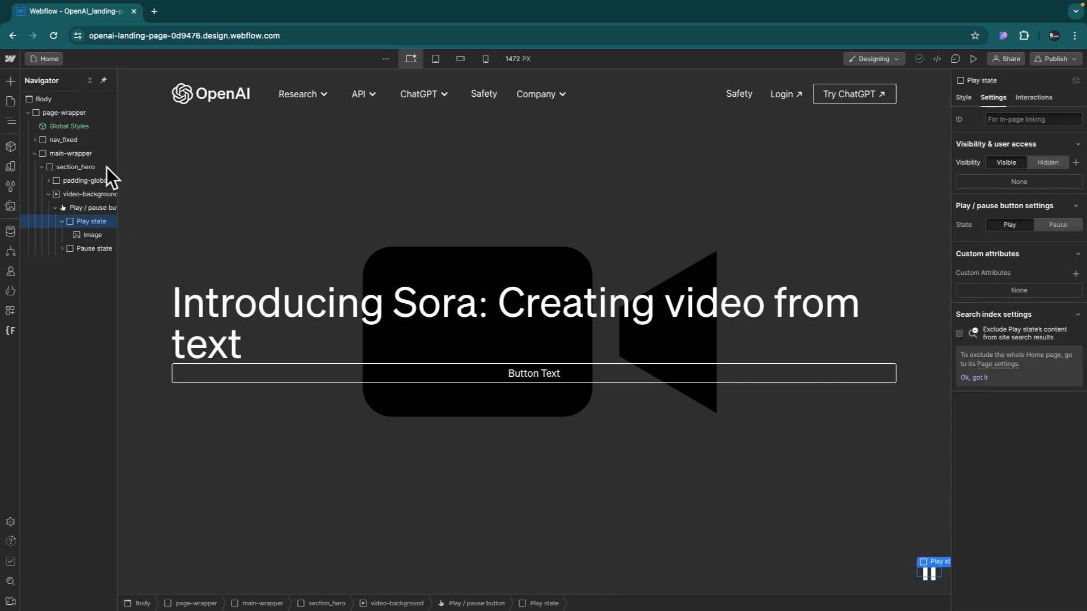
- Widen the element tree and expand the Play state and Pause state to compare their contents
{"action": "left_click_drag", "start_coordinate": [116, 78], "coordinate": [141, 80]}
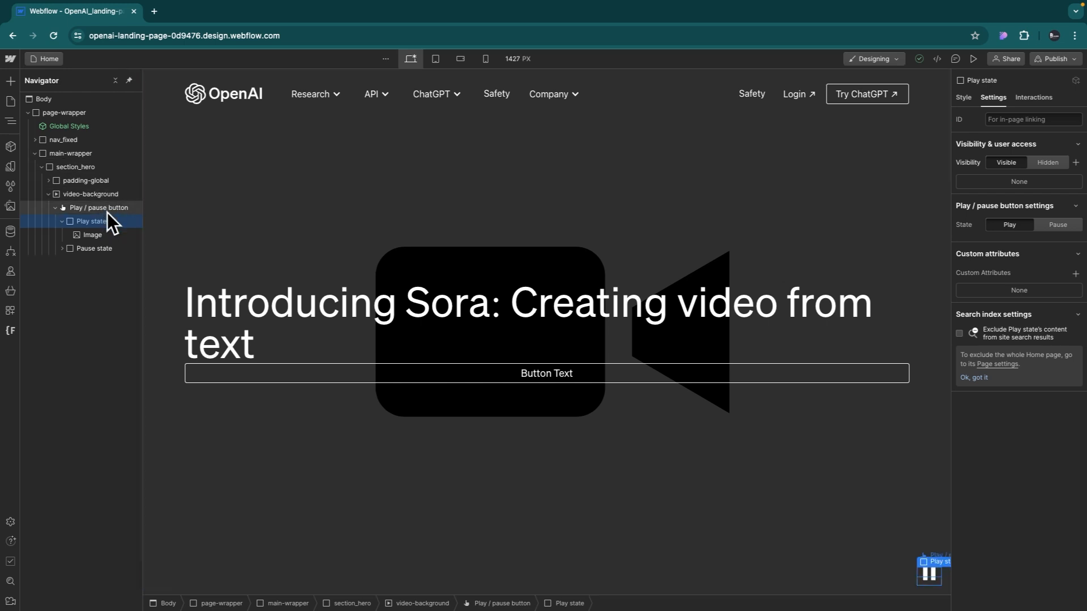
{"action": "left_click", "coordinate": [62, 221]}
{"action": "left_click", "coordinate": [104, 209]}
{"action": "left_click", "coordinate": [94, 235]}
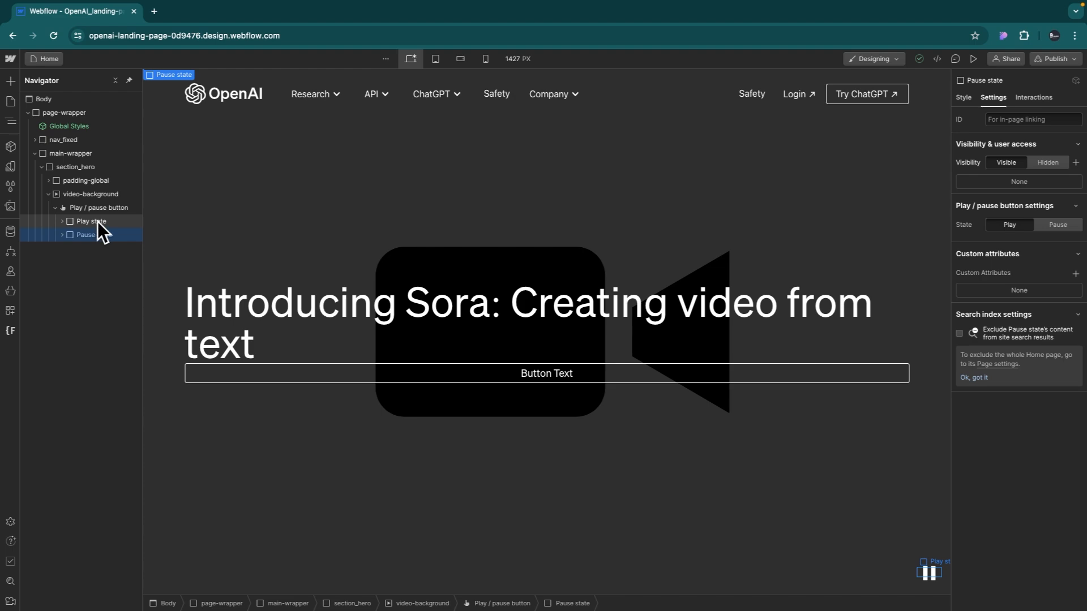
{"action": "left_click", "coordinate": [97, 221]}
{"action": "left_click", "coordinate": [62, 221]}
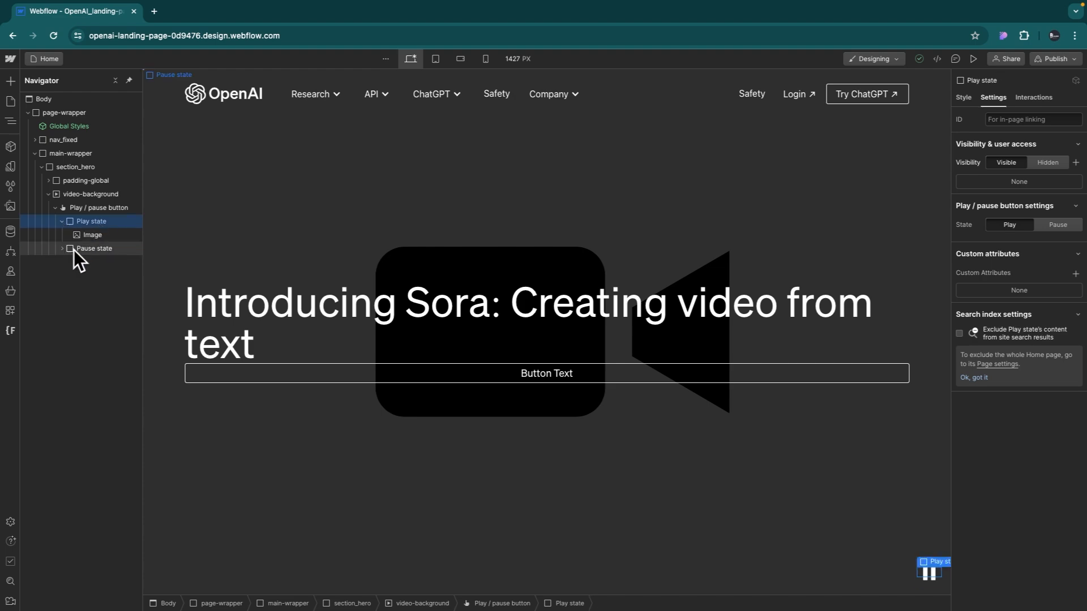
{"action": "left_click", "coordinate": [63, 249]}
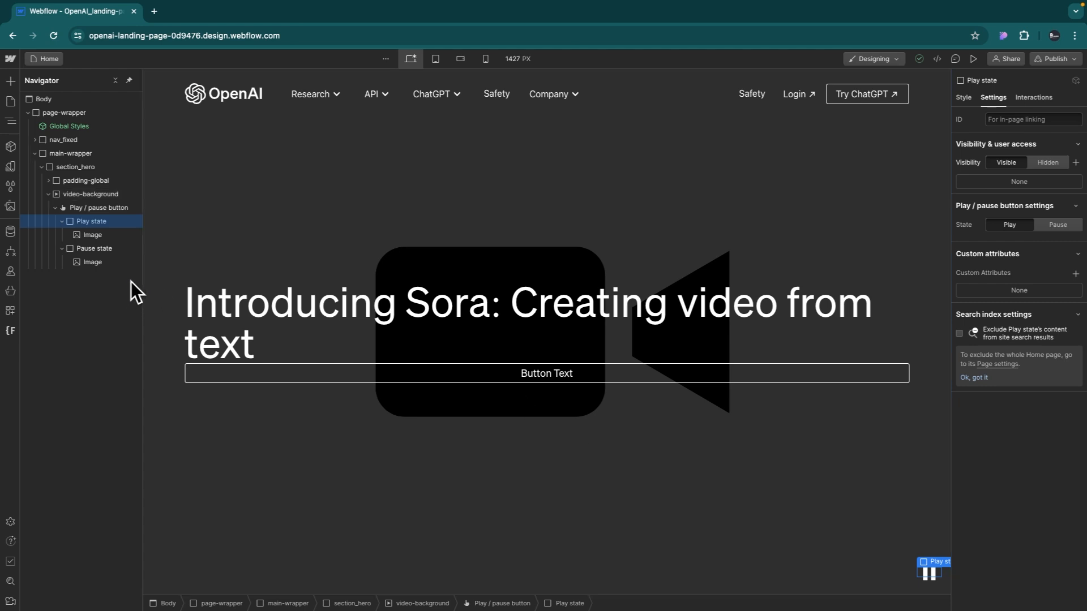
{"action": "left_click", "coordinate": [97, 250]}
{"action": "left_click", "coordinate": [100, 225]}
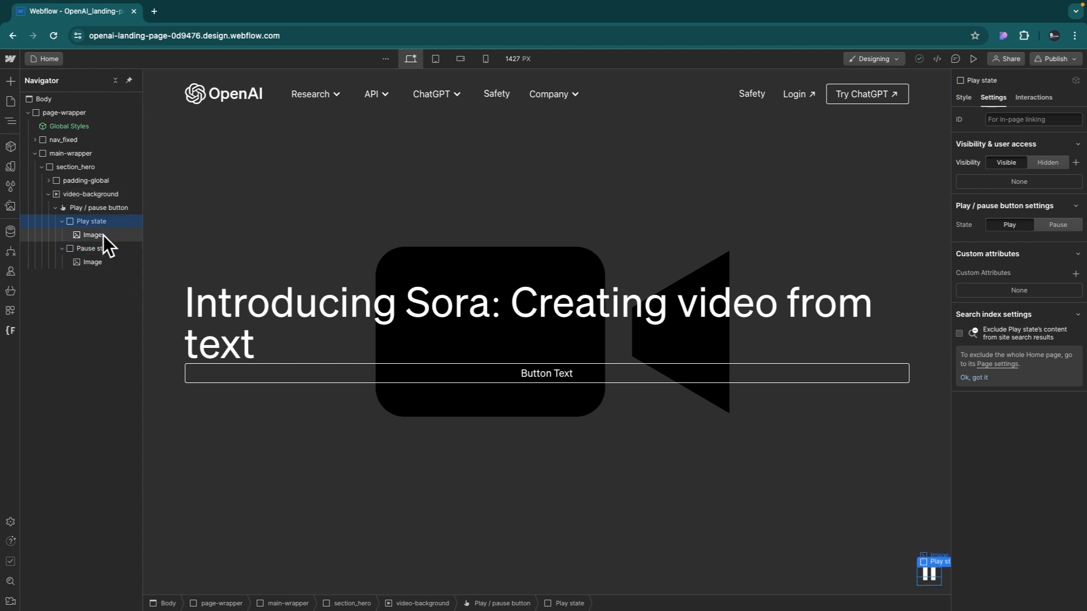
- Add a Text Block below the image in the Pause state and set its text to "Pause video"
{"action": "left_click", "coordinate": [104, 250]}
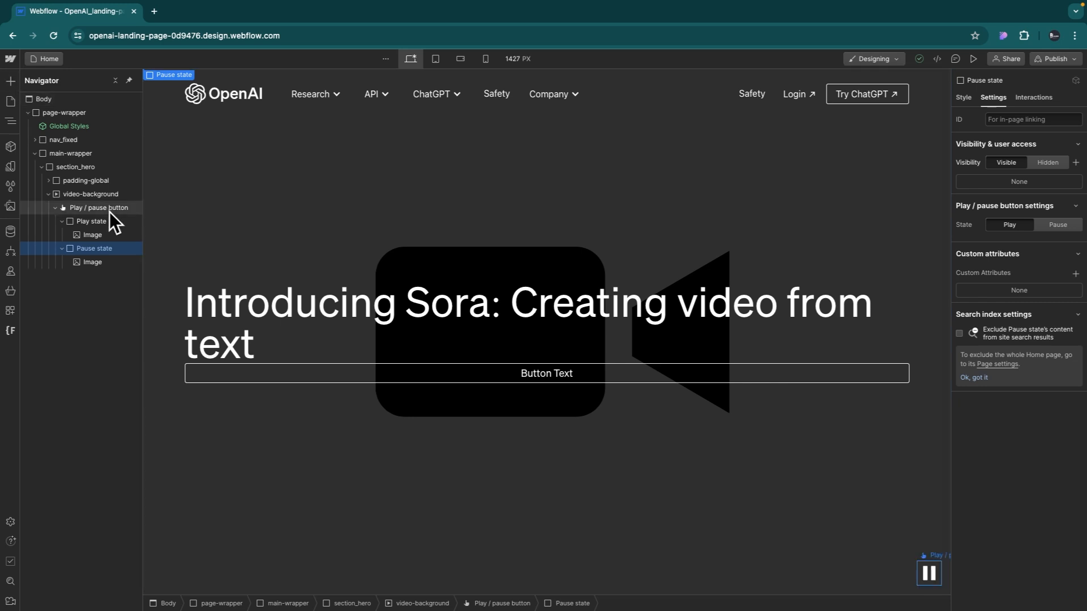
{"action": "key", "text": "super+e"}
{"action": "type", "text": "text"}
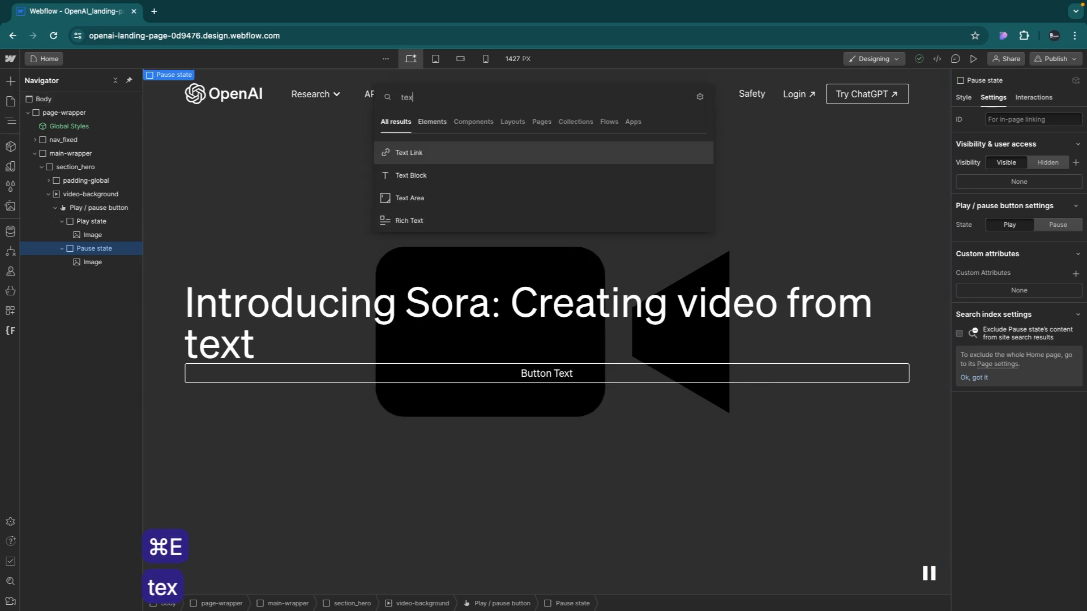
{"action": "left_click", "coordinate": [440, 179]}
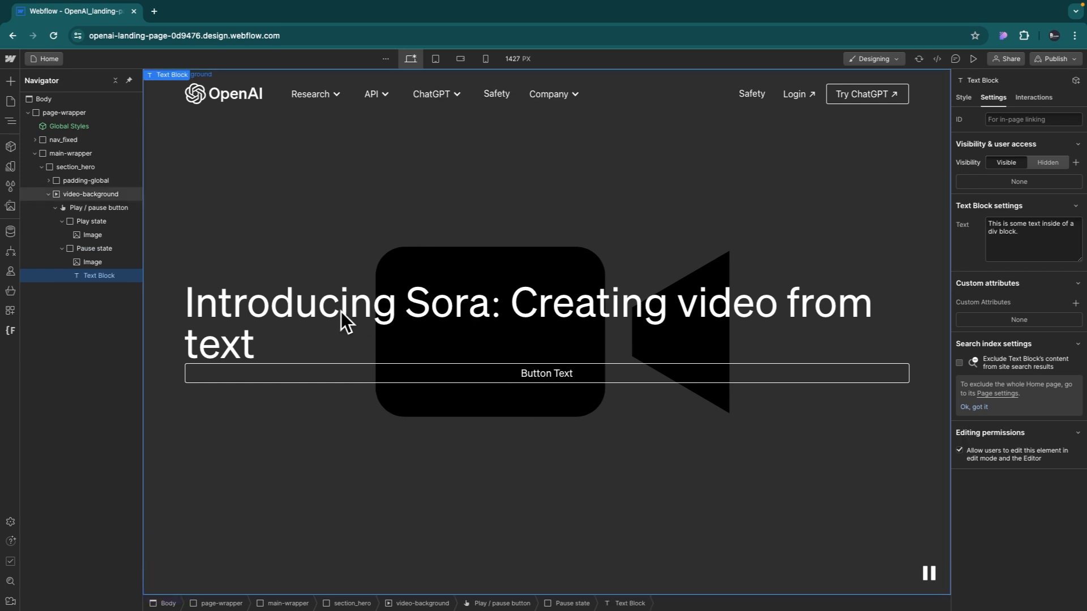
{"action": "triple_click", "coordinate": [1011, 227]}
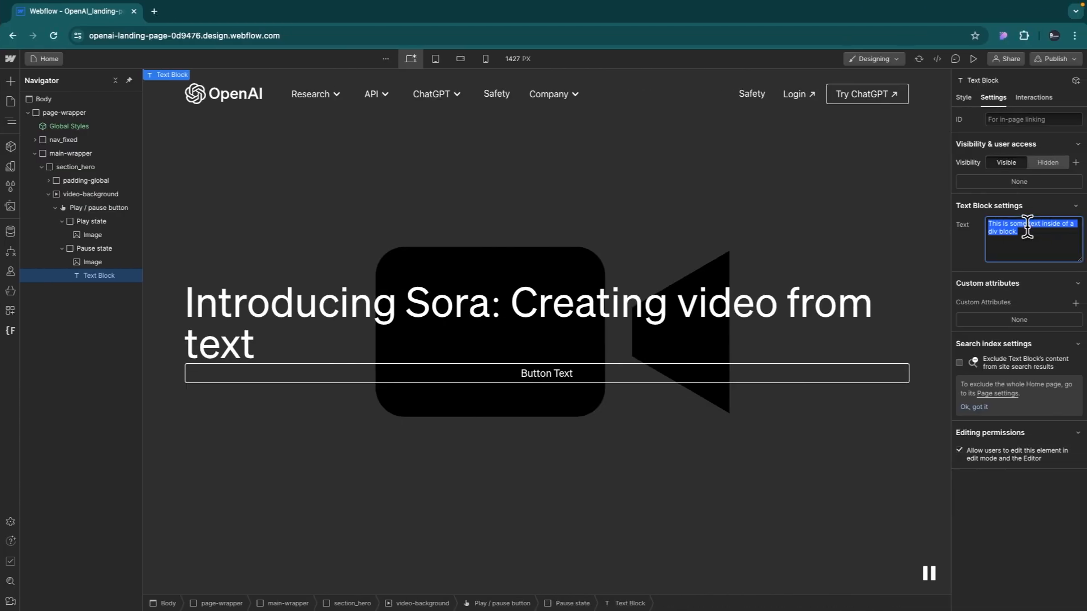
{"action": "type", "text": "P"}
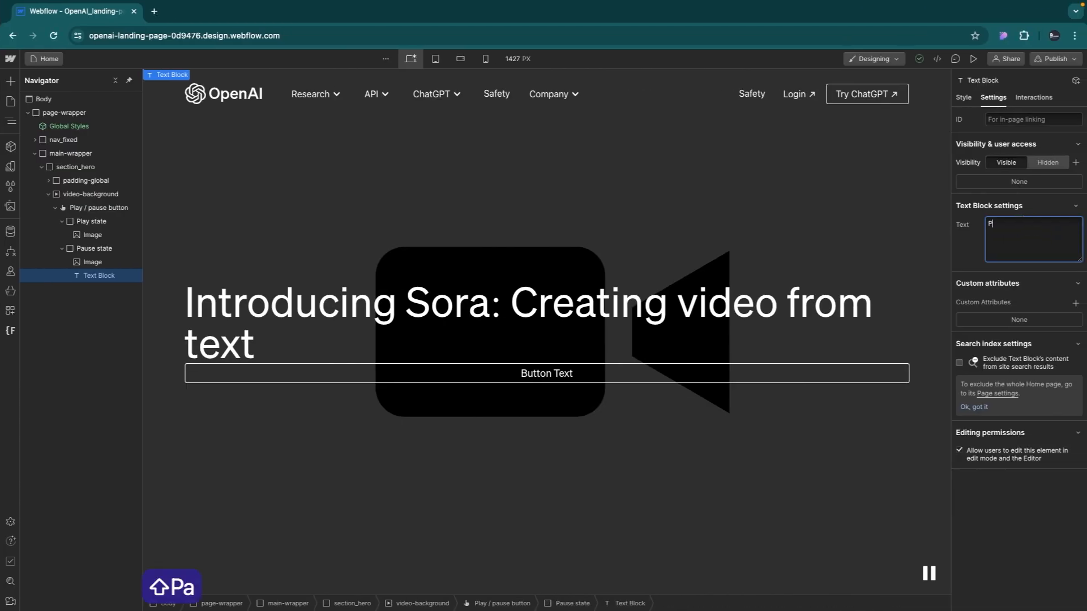
{"action": "type", "text": "ause video"}
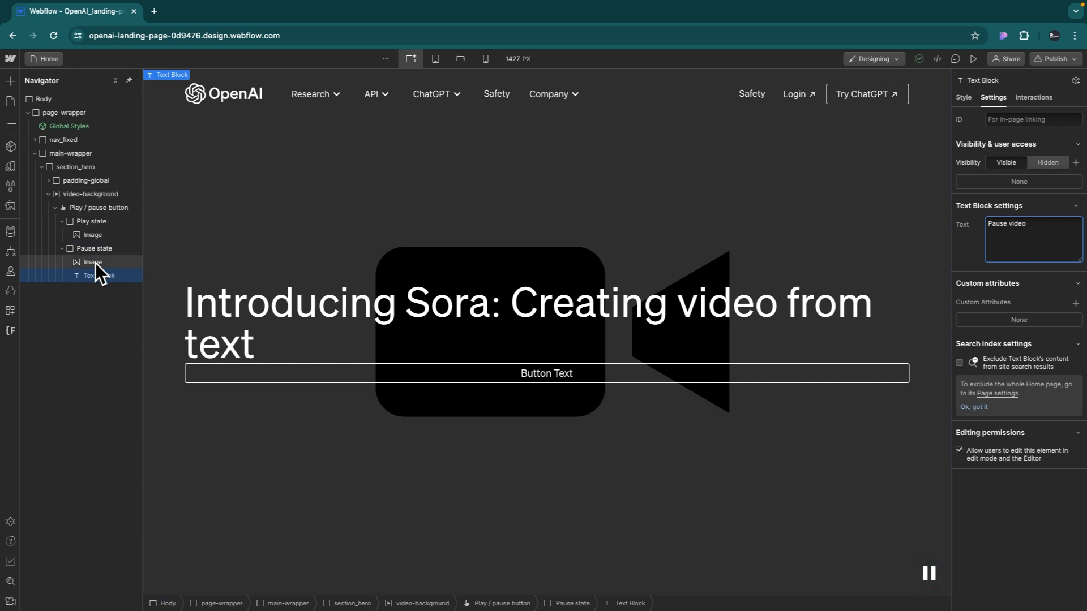
- Copy the Pause state's Text Block into the Play state and change the copy's text to "Play video"
{"action": "left_click", "coordinate": [114, 277]}
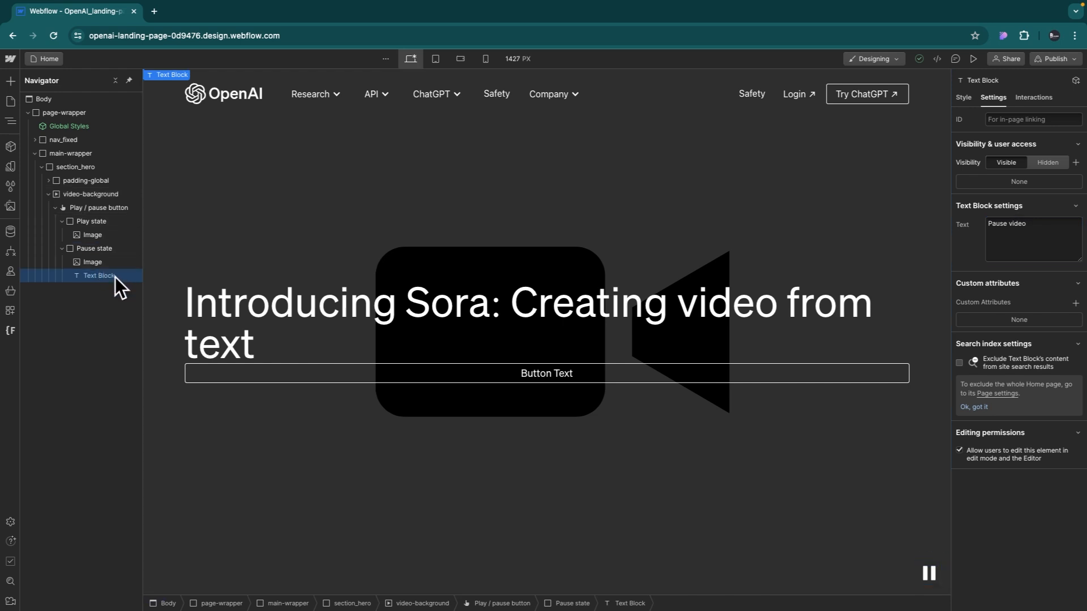
{"action": "key", "text": "super+c"}
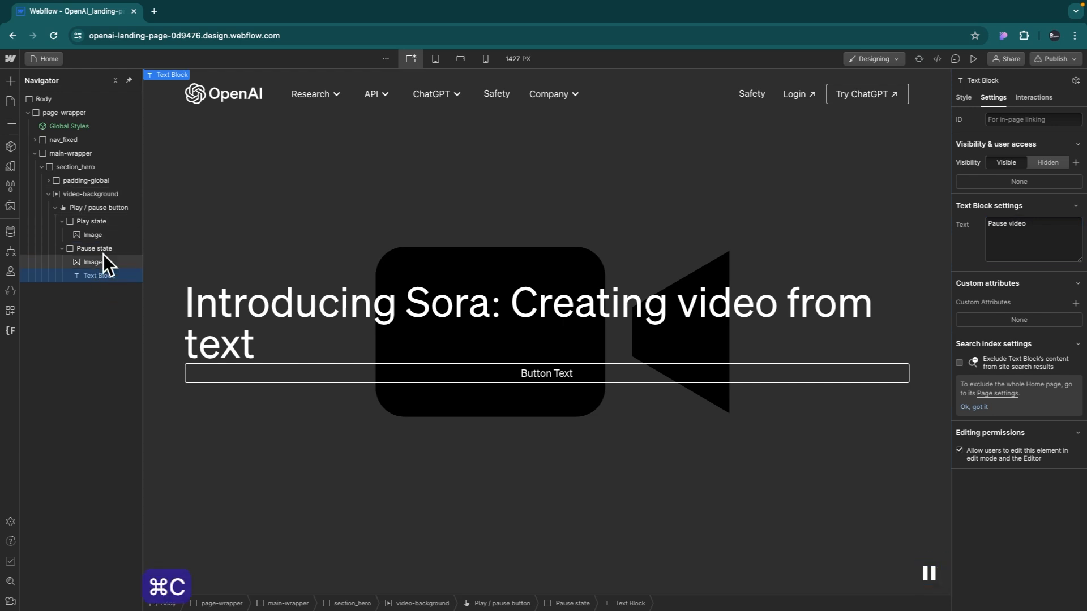
{"action": "left_click", "coordinate": [99, 225]}
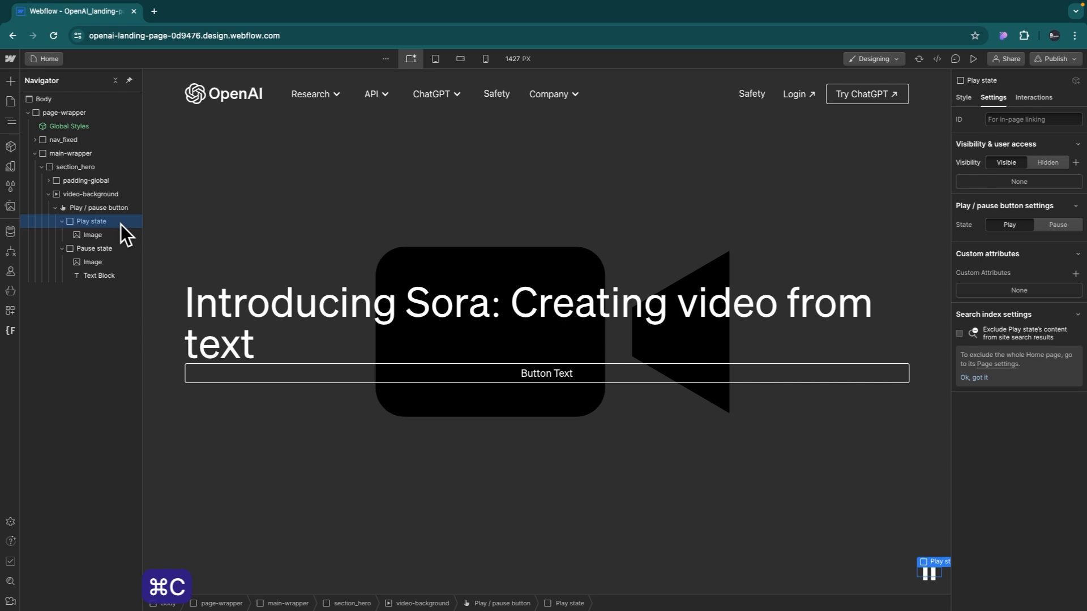
{"action": "key", "text": "super+v"}
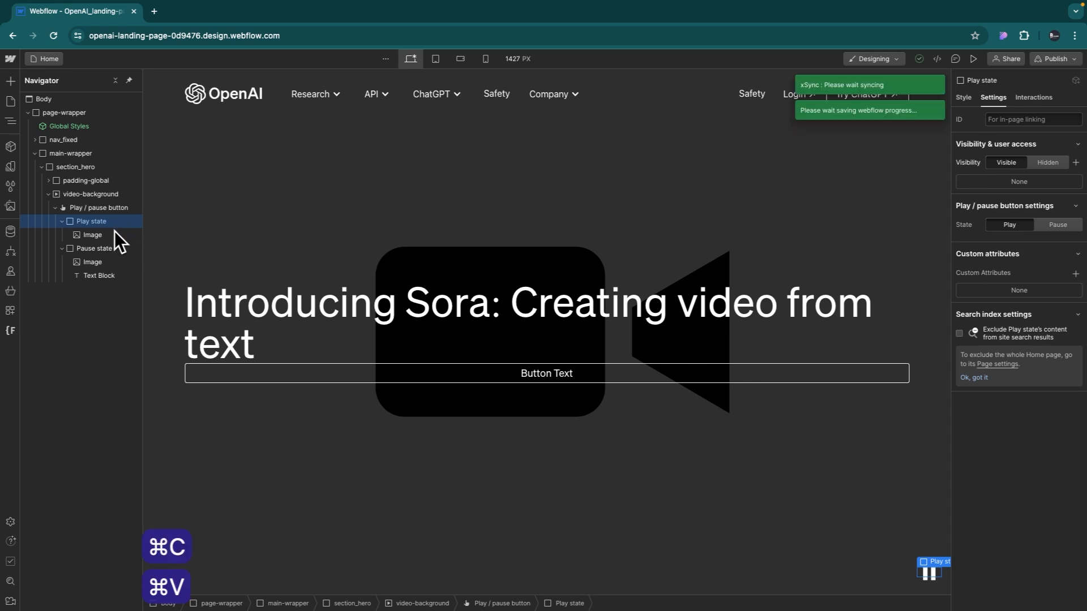
{"action": "left_click", "coordinate": [108, 250]}
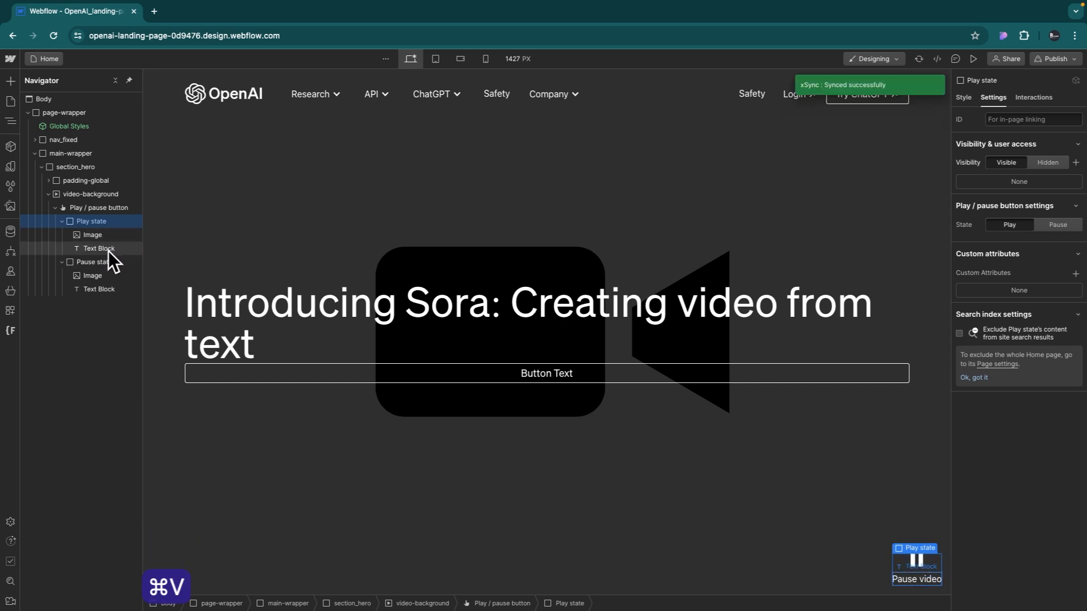
{"action": "triple_click", "coordinate": [1013, 225]}
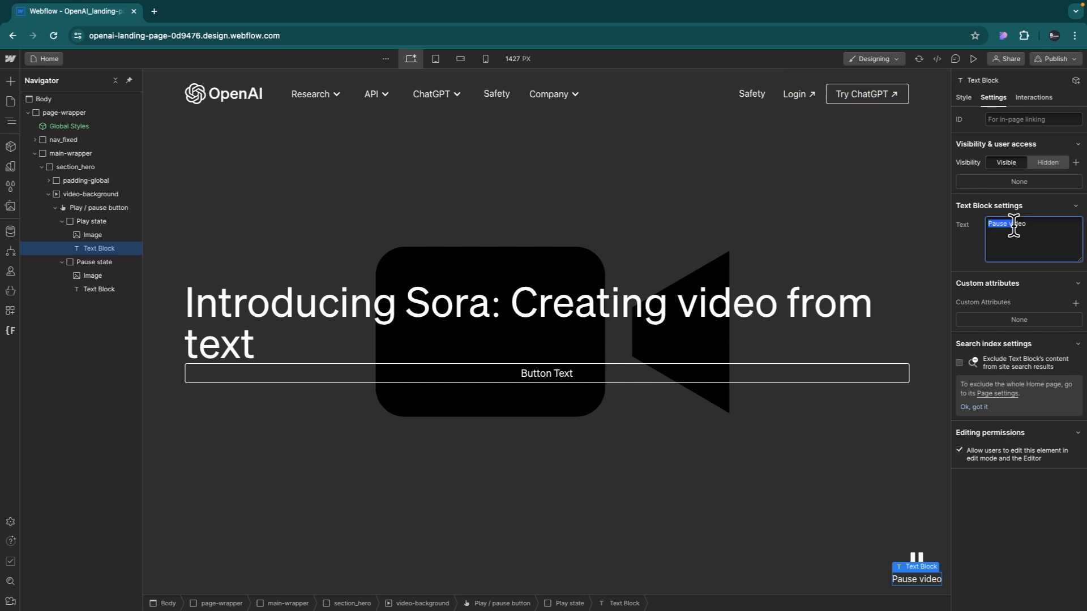
{"action": "type", "text": "Play video"}
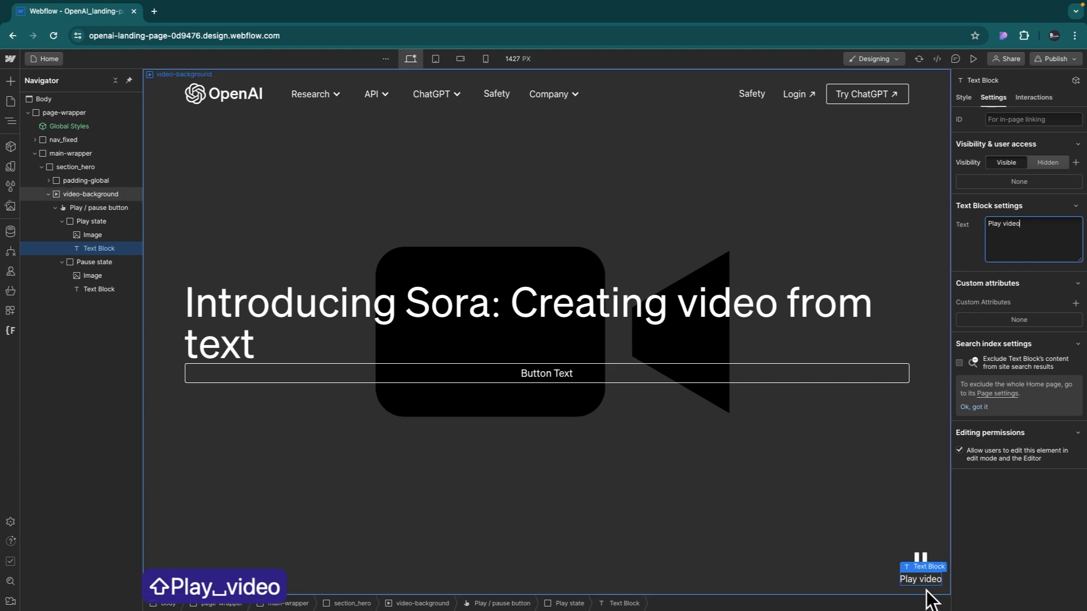
- Give the Play state element a new class named play-state and set its display to Flex
{"action": "left_click", "coordinate": [90, 221]}
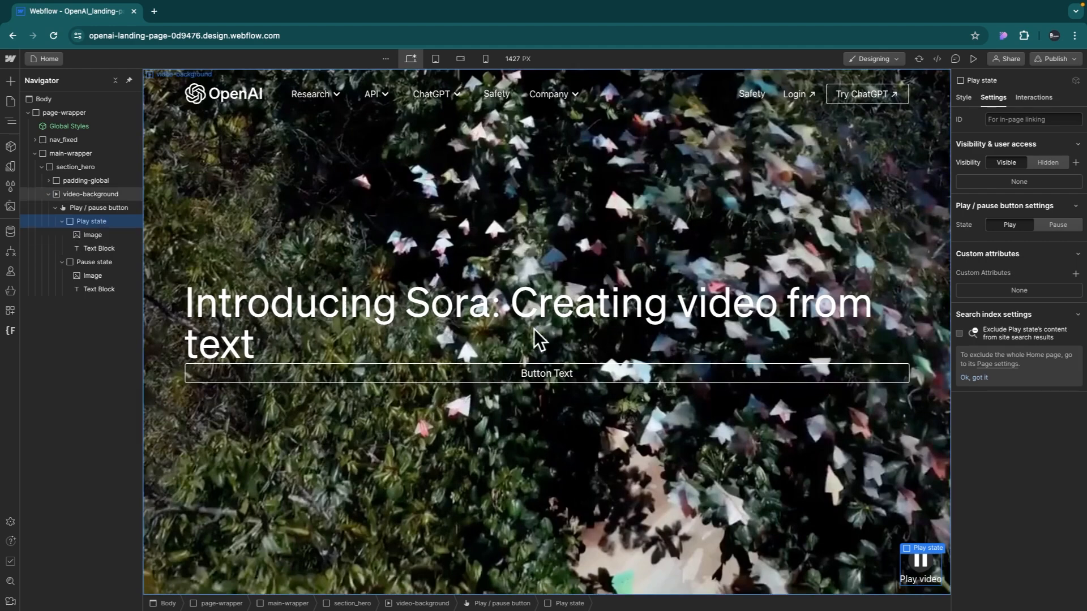
{"action": "left_click", "coordinate": [969, 101]}
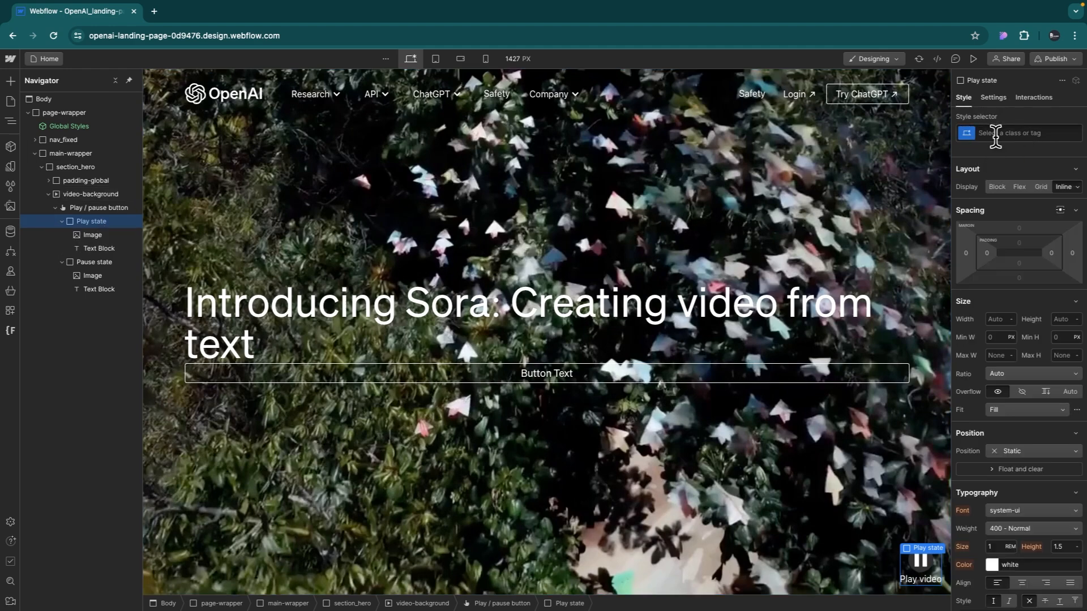
{"action": "left_click", "coordinate": [996, 136]}
{"action": "type", "text": "pl"}
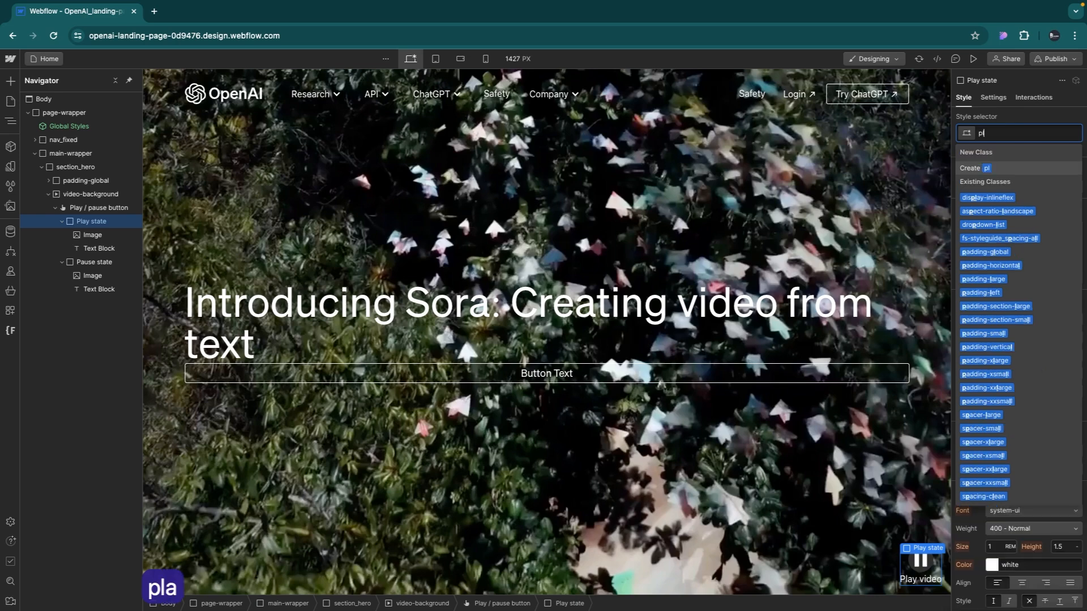
{"action": "type", "text": "ay-state"}
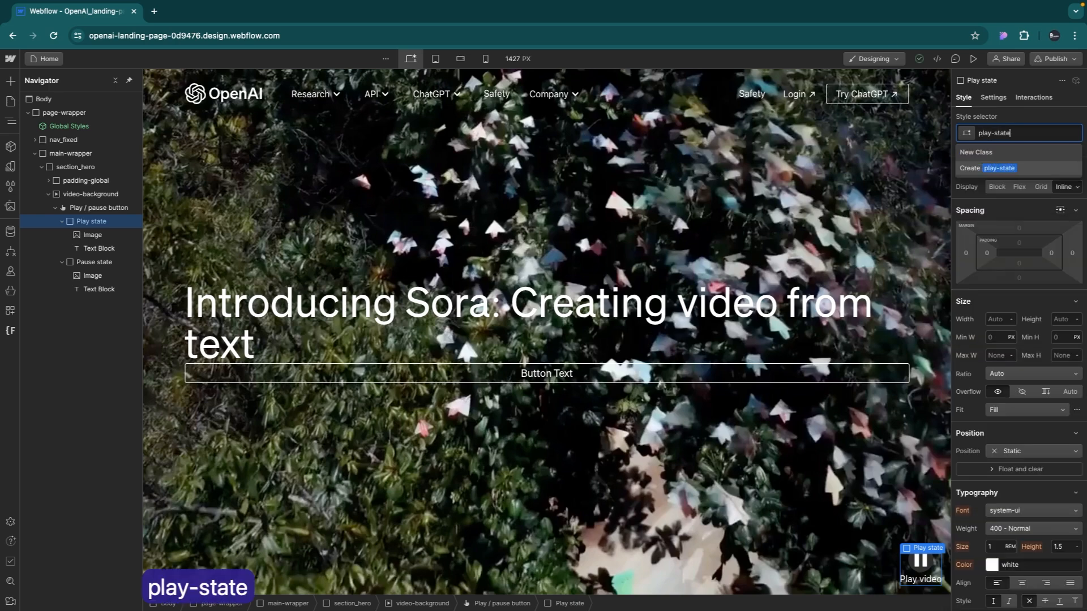
{"action": "key", "text": "Return"}
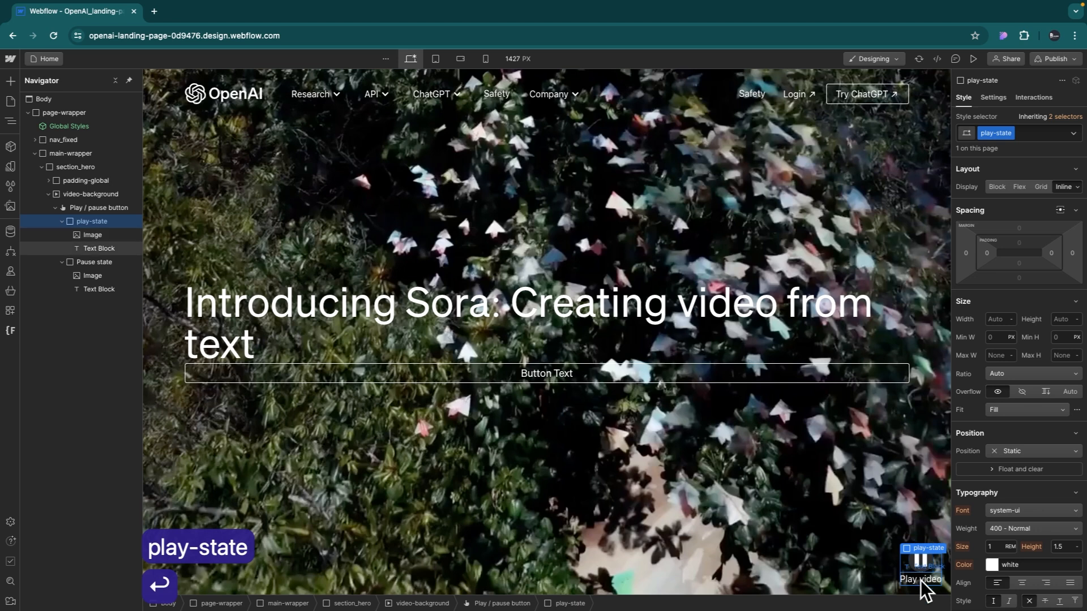
{"action": "left_click", "coordinate": [1019, 187]}
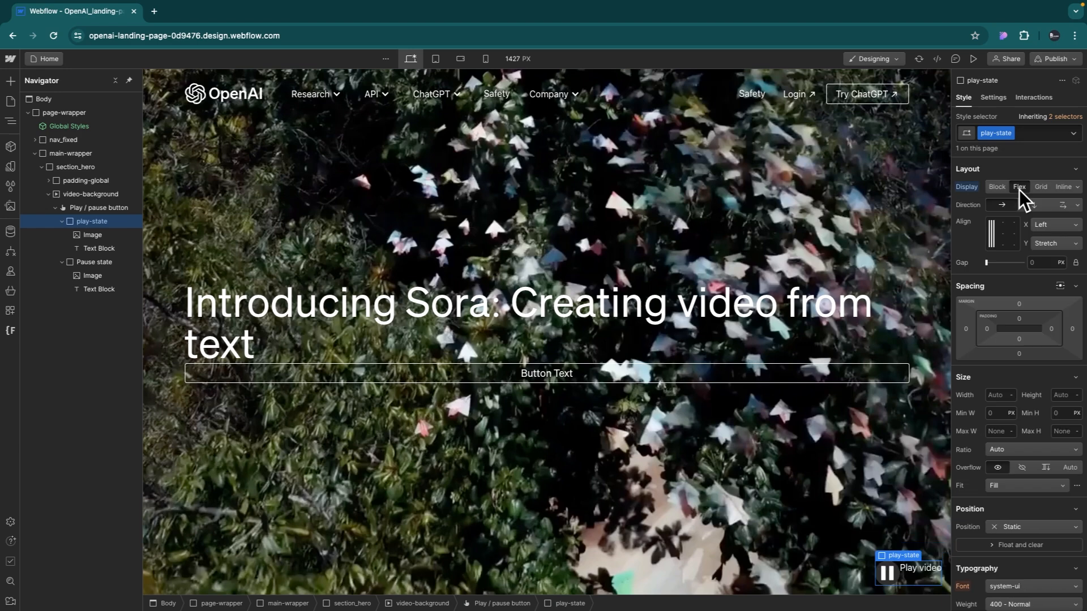
- Center the play-state element's contents on both axes
{"action": "left_click", "coordinate": [1002, 234]}
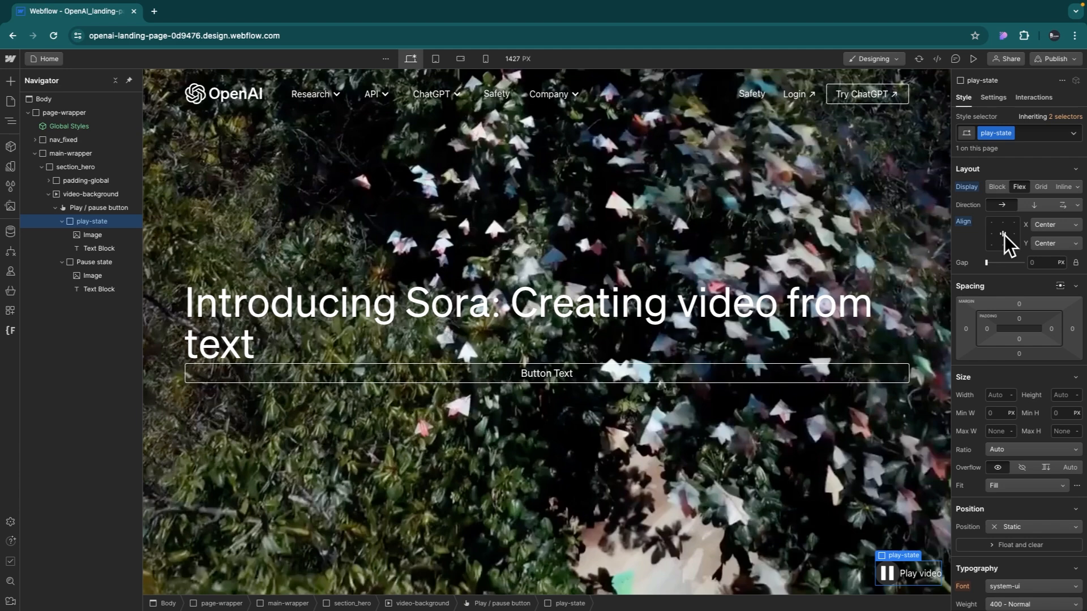
- Give the Pause state element a new class named pause-state and set it to a Flex layout centered on both axes
{"action": "left_click", "coordinate": [108, 264]}
{"action": "left_click", "coordinate": [1009, 135]}
{"action": "type", "text": "p"}
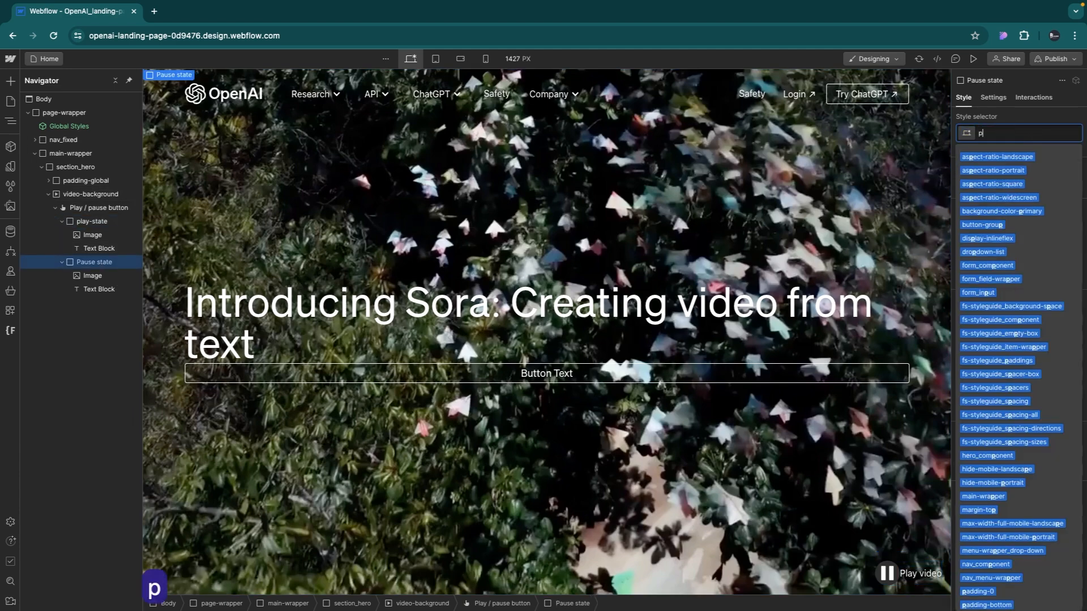
{"action": "type", "text": "ause-state"}
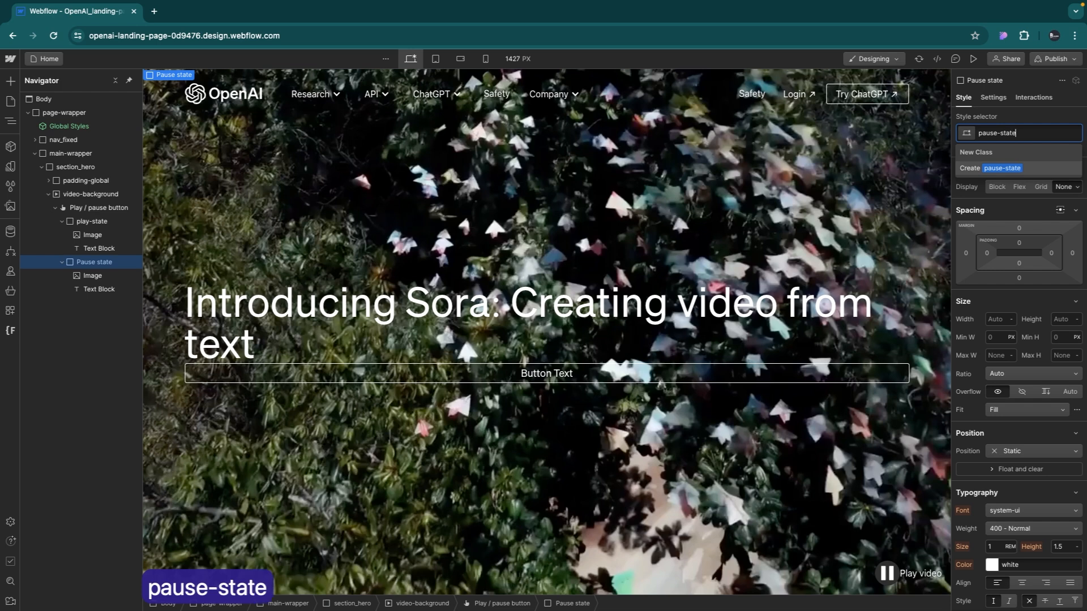
{"action": "key", "text": "Return"}
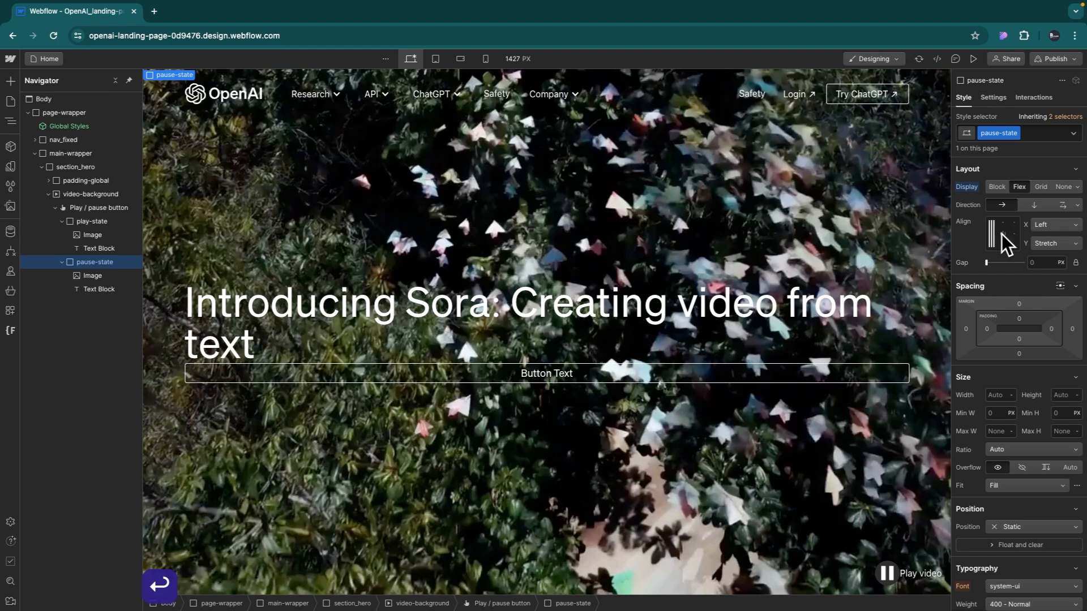
{"action": "left_click", "coordinate": [1002, 235]}
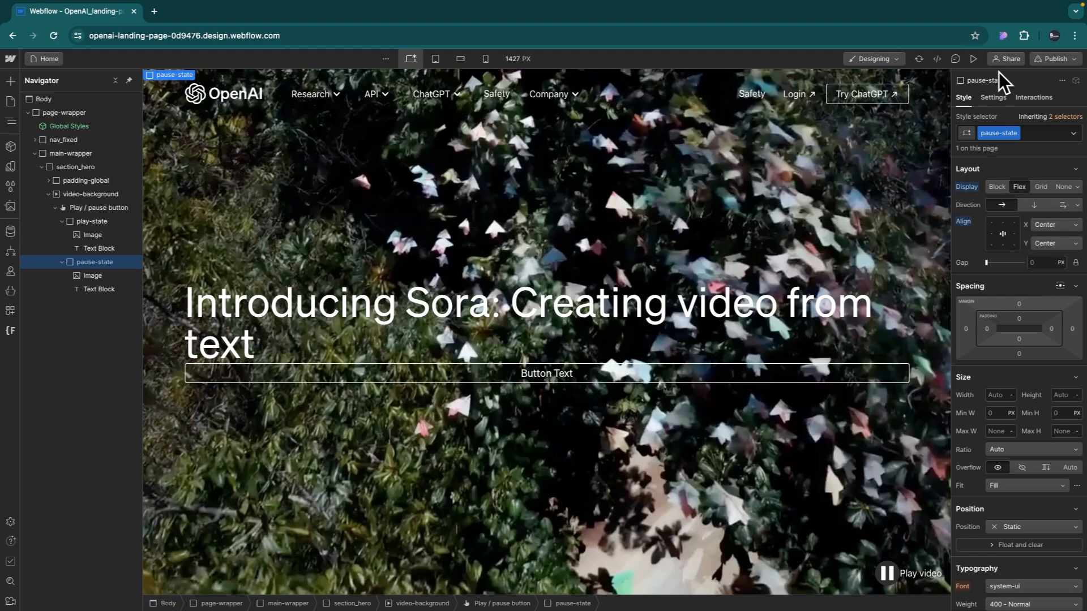
- Preview the page, toggle the video's play/pause button both ways, and compare it with the original OpenAI site
{"action": "left_click", "coordinate": [973, 59]}
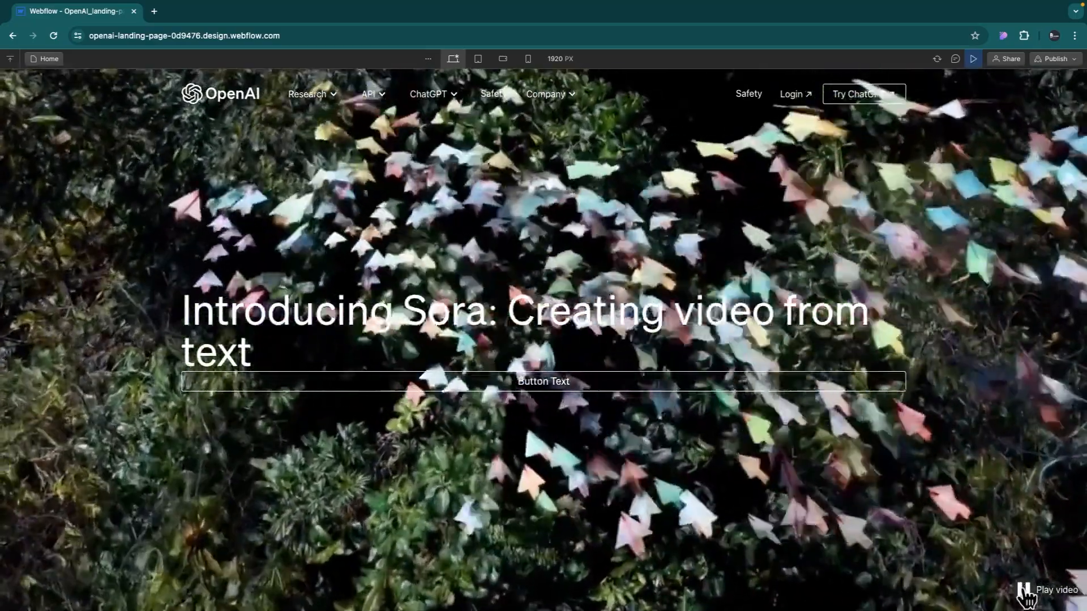
{"action": "left_click", "coordinate": [1024, 593]}
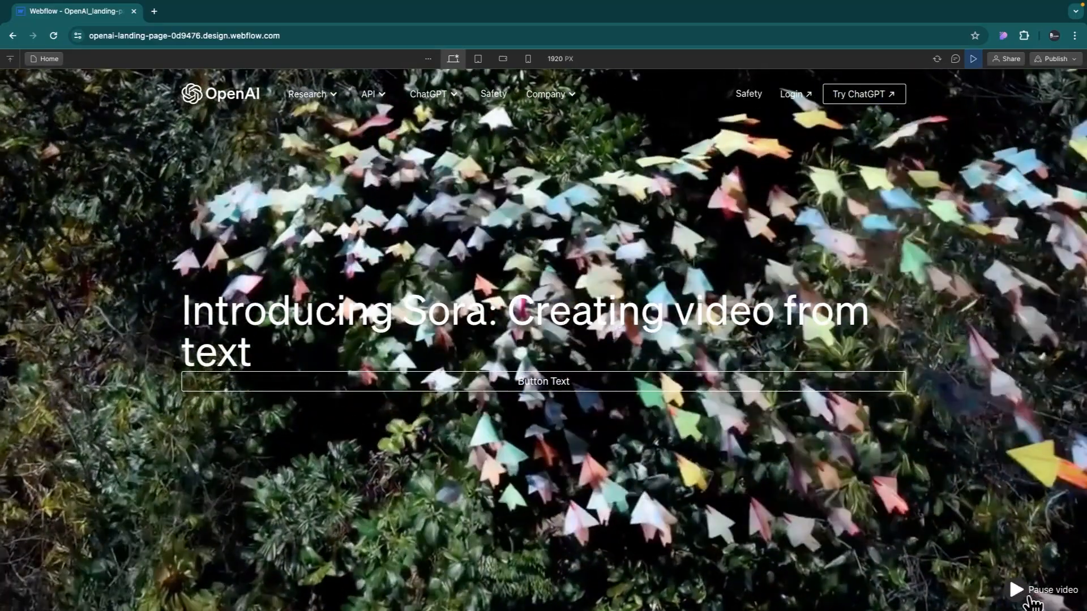
{"action": "left_click", "coordinate": [1023, 597]}
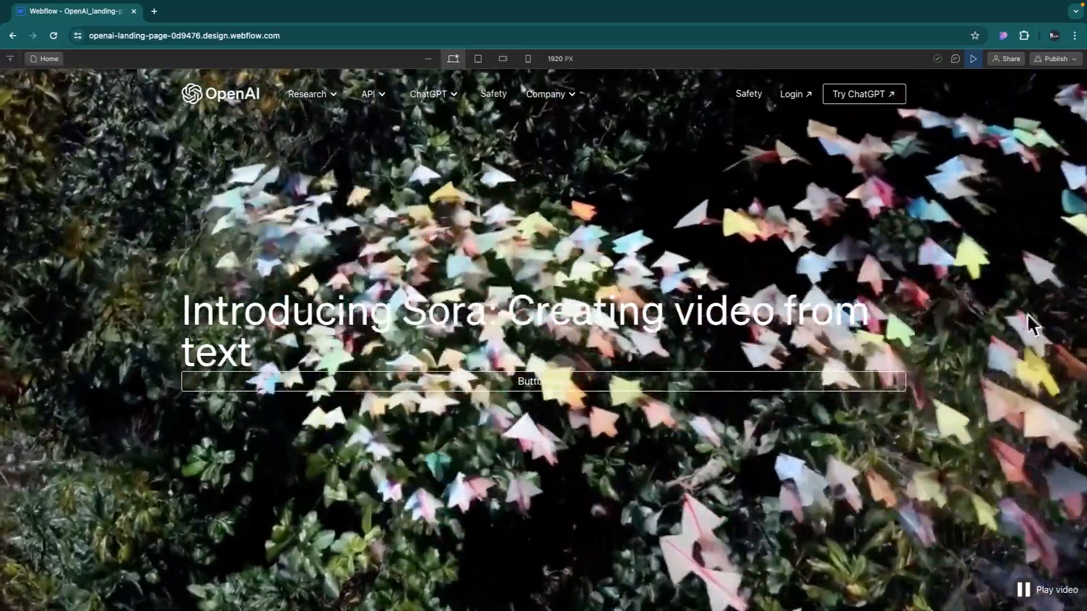
{"action": "key", "text": "ctrl+Left"}
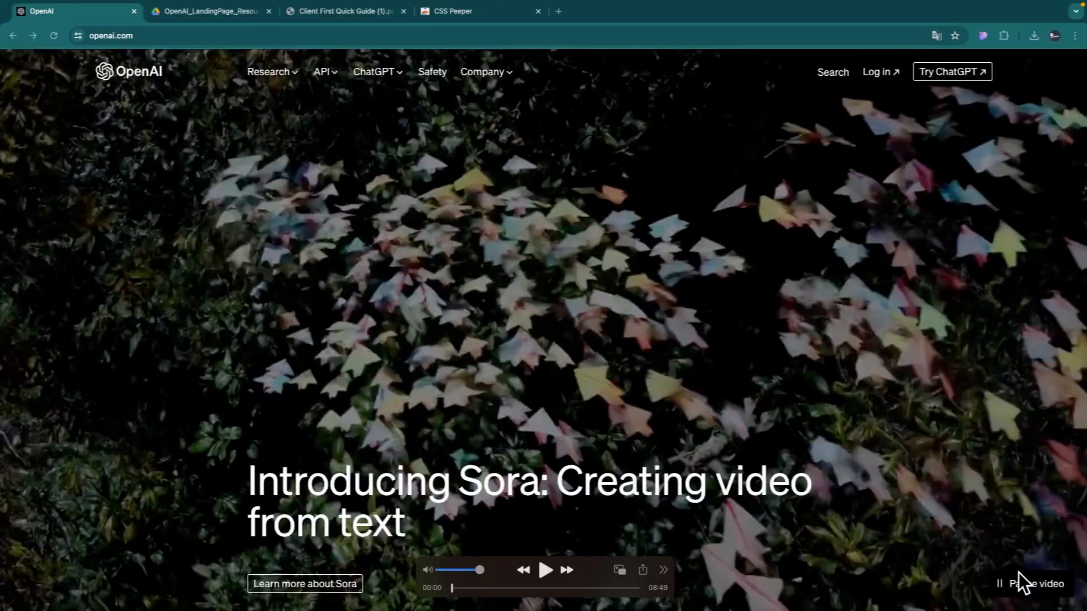
{"action": "key", "text": "ctrl+Right"}
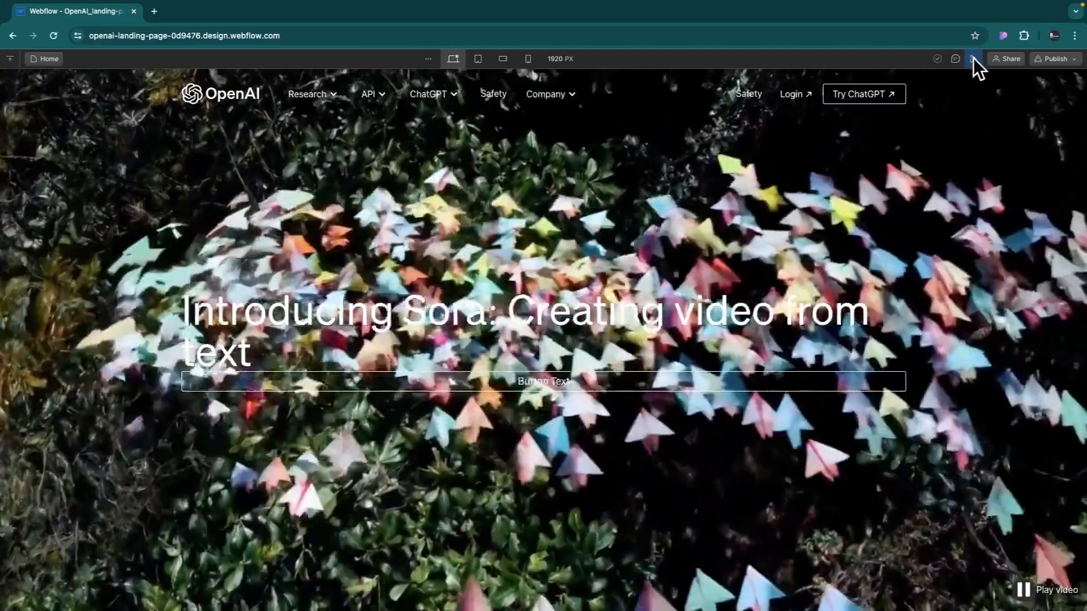
{"action": "left_click", "coordinate": [973, 58]}
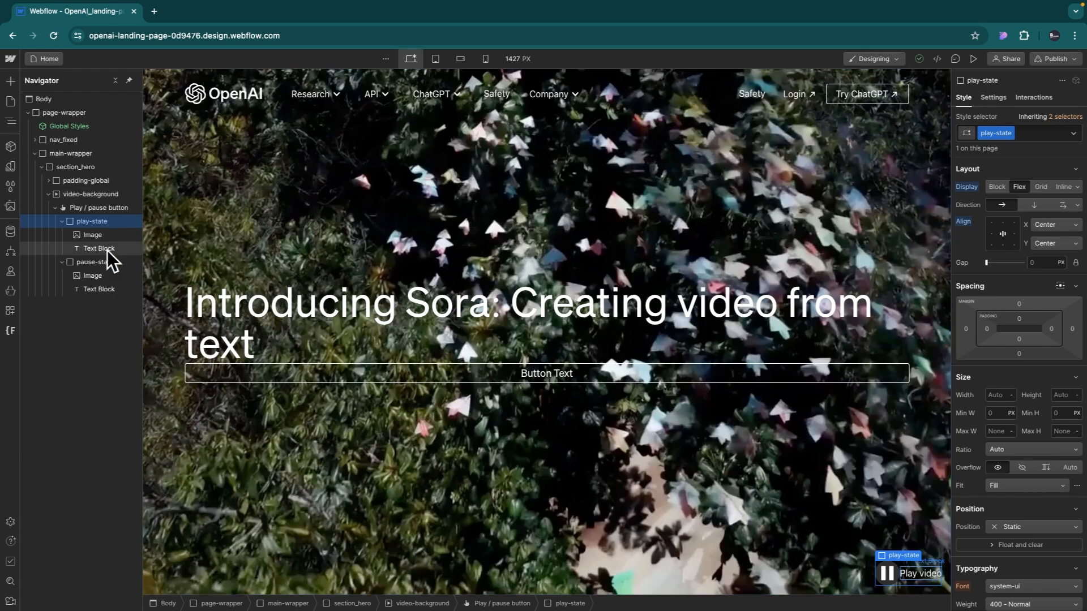
- Examine the style settings of the image inside the play-state element
{"action": "left_click", "coordinate": [91, 221]}
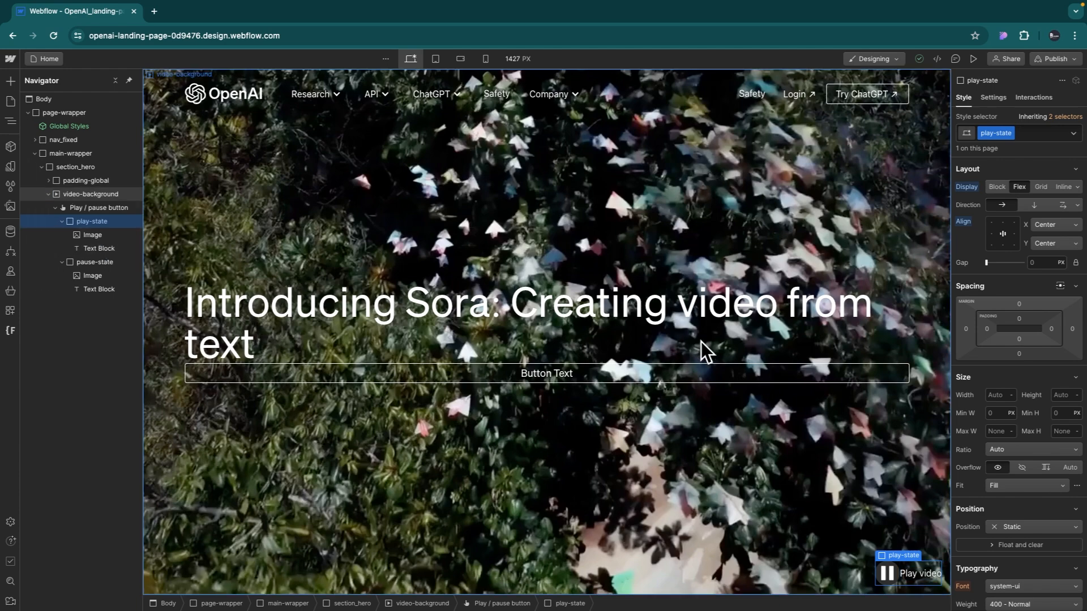
{"action": "left_click", "coordinate": [887, 574]}
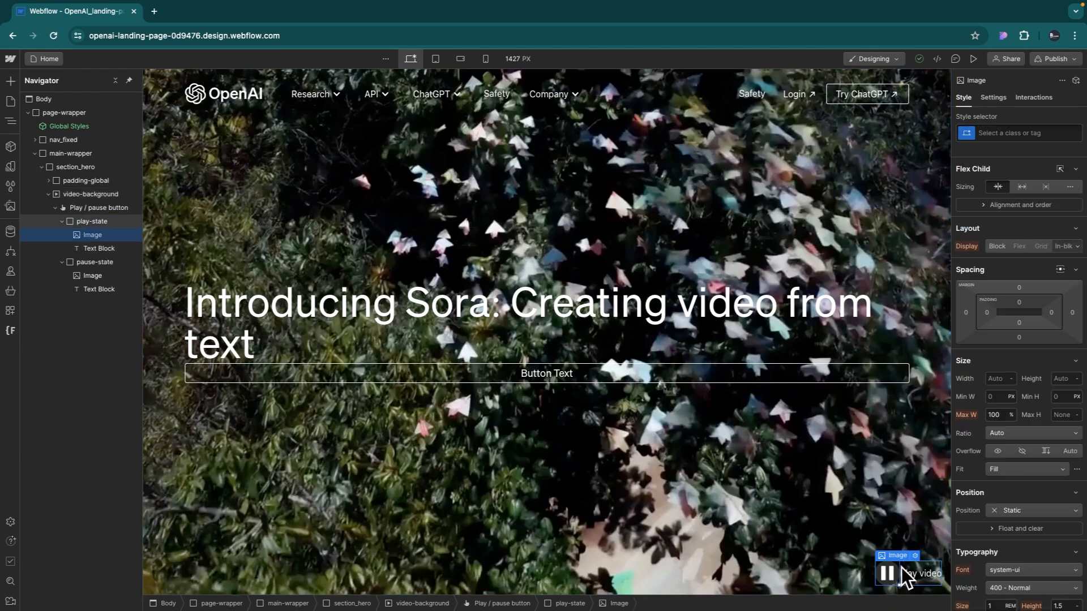
{"action": "scroll", "coordinate": [1019, 430], "scroll_direction": "down", "scroll_amount": 3}
{"action": "scroll", "coordinate": [1035, 483], "scroll_direction": "down", "scroll_amount": 6}
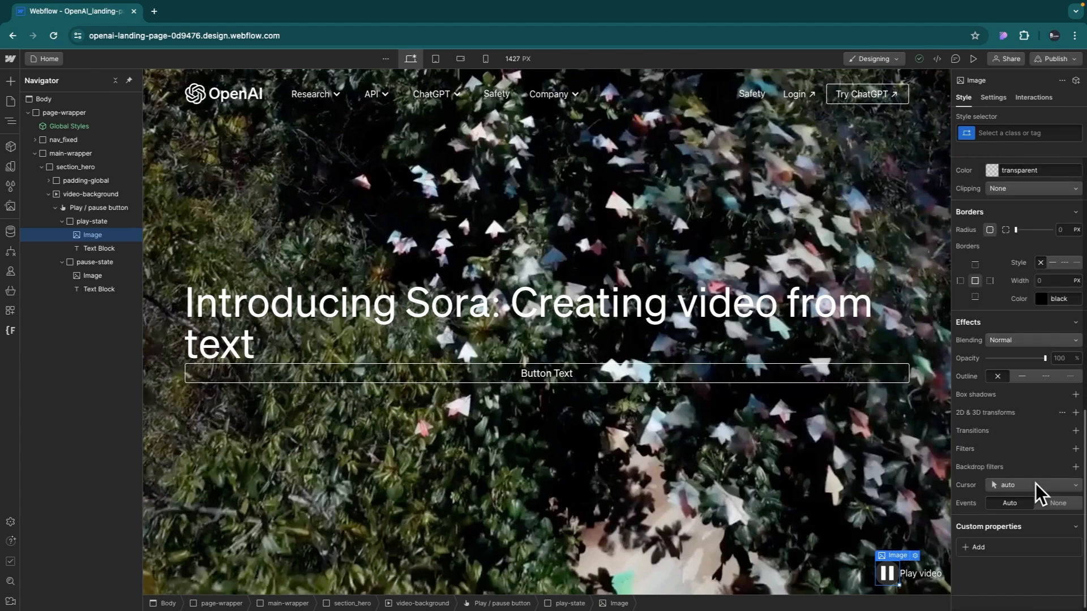
{"action": "scroll", "coordinate": [1035, 483], "scroll_direction": "up", "scroll_amount": 3}
{"action": "scroll", "coordinate": [1034, 483], "scroll_direction": "down", "scroll_amount": 3}
{"action": "scroll", "coordinate": [1031, 426], "scroll_direction": "up", "scroll_amount": 3}
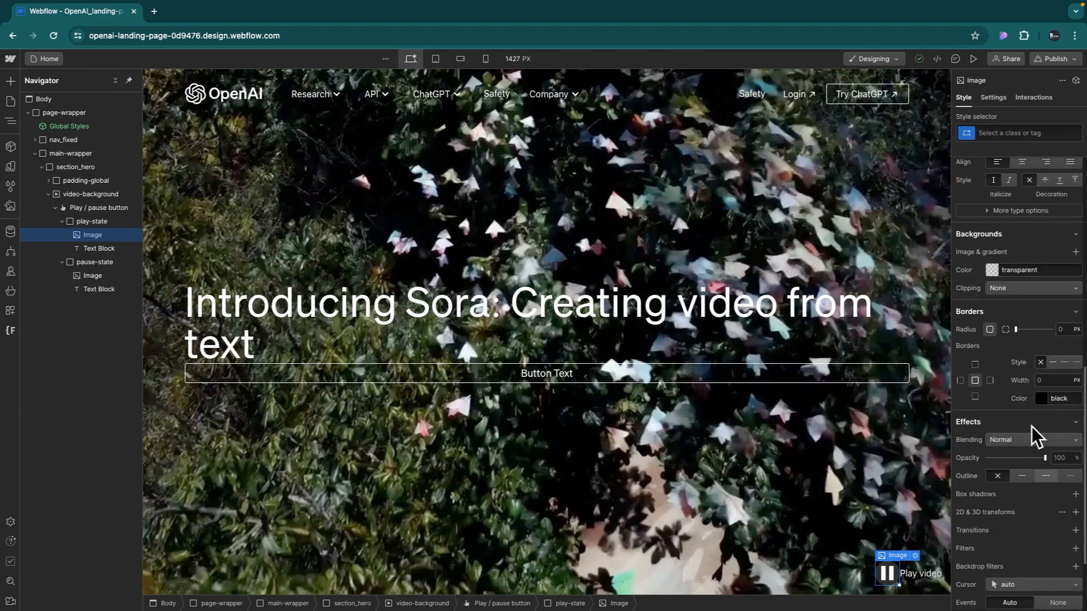
{"action": "scroll", "coordinate": [1001, 233], "scroll_direction": "up", "scroll_amount": 6}
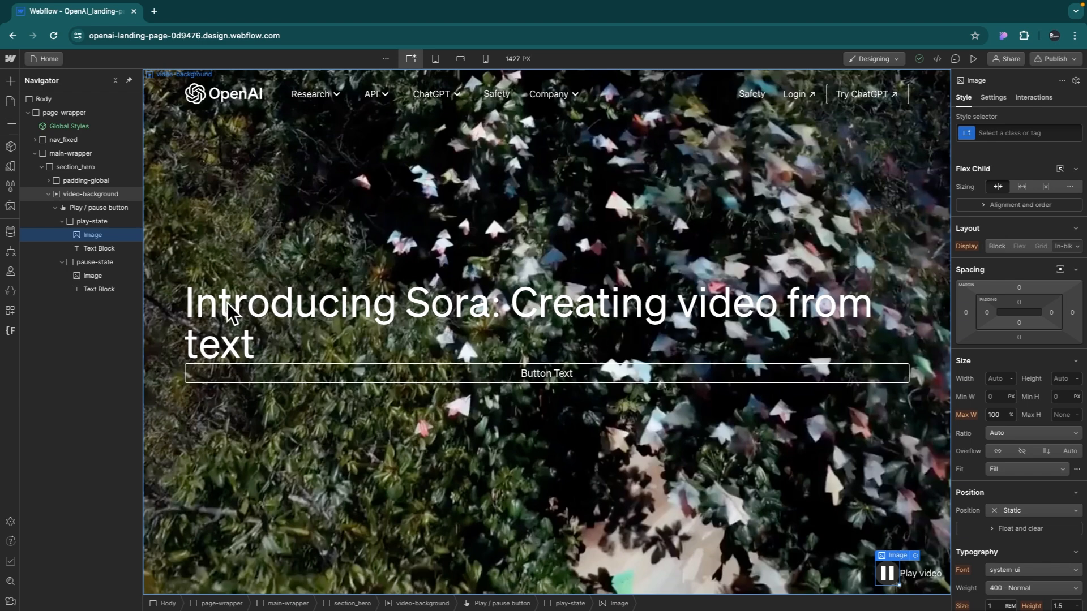
{"action": "left_click", "coordinate": [92, 221]}
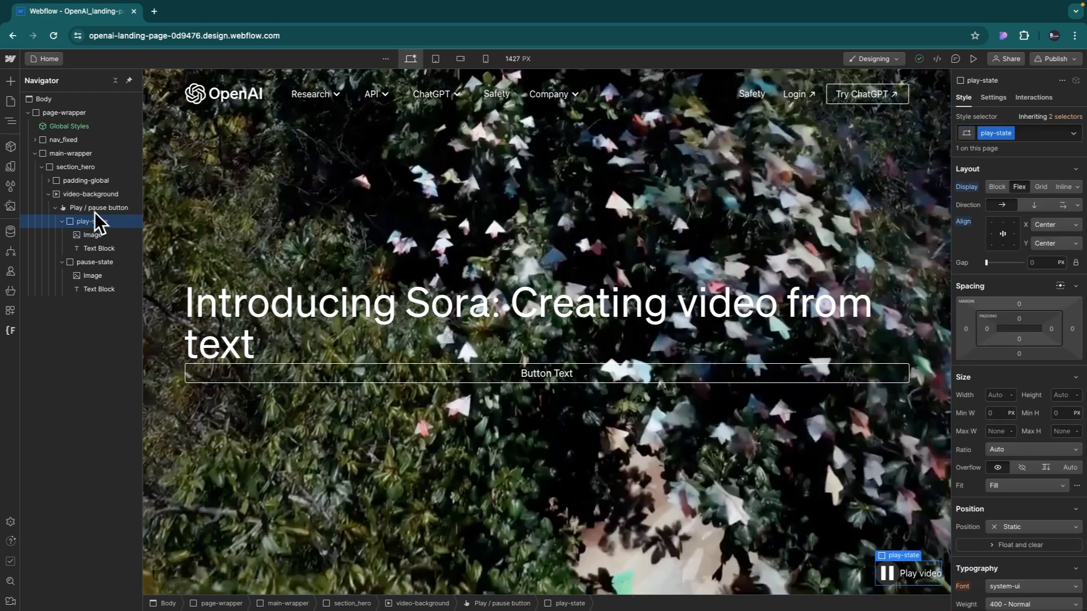
- Give the Play / pause button element a new class named play/pause-button
{"action": "left_click", "coordinate": [93, 209]}
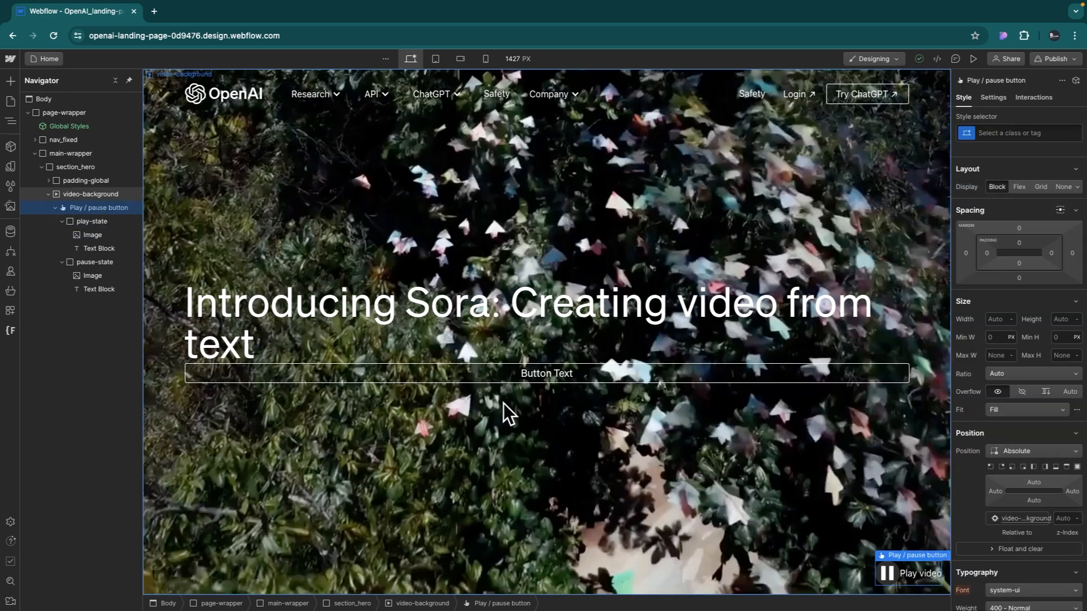
{"action": "left_click", "coordinate": [999, 132]}
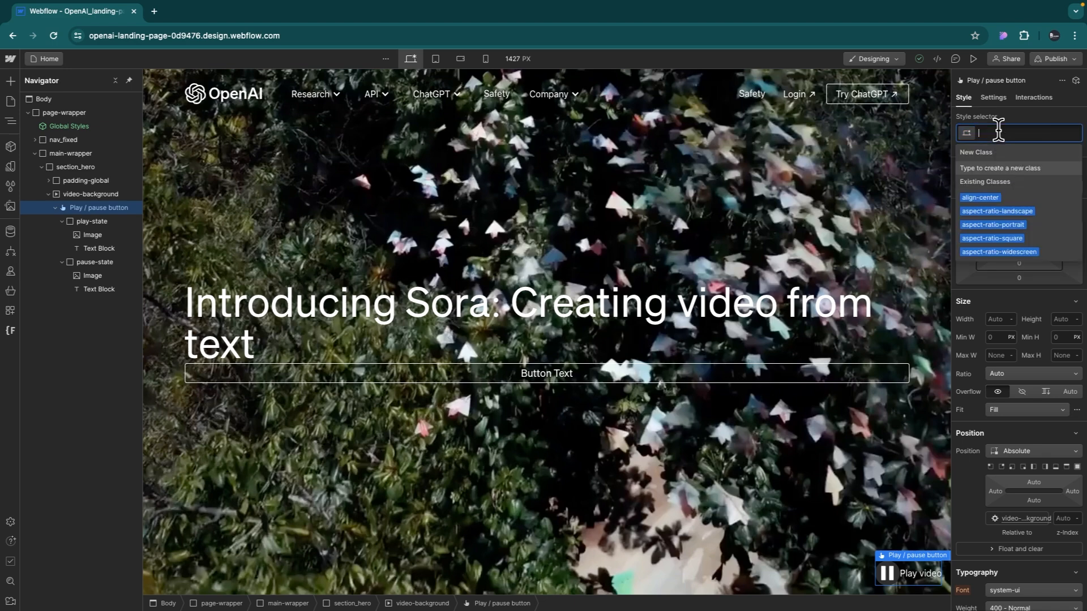
{"action": "type", "text": "play"}
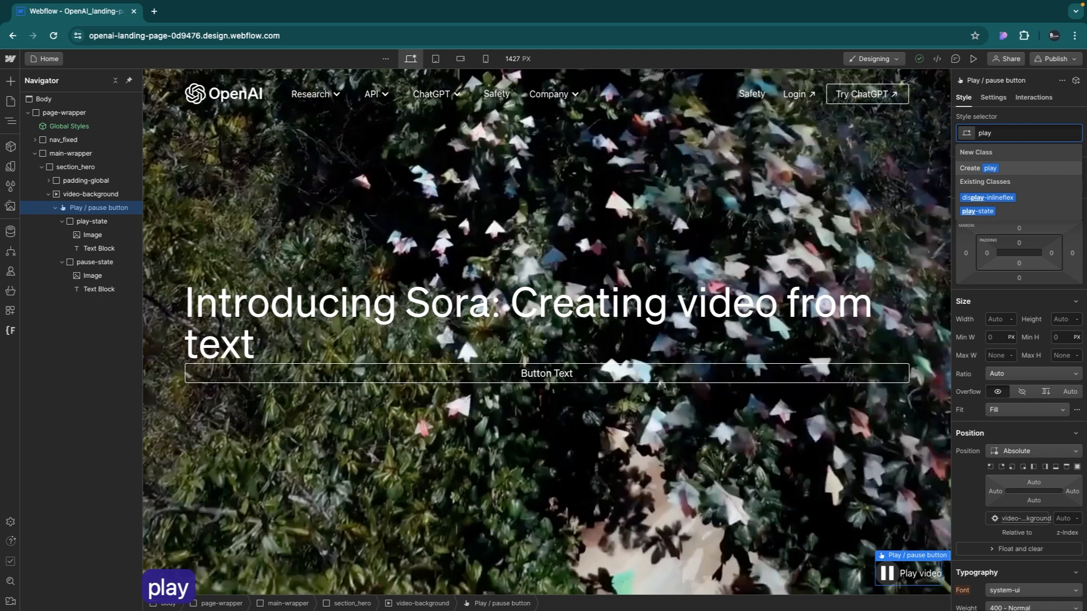
{"action": "type", "text": "/pause"}
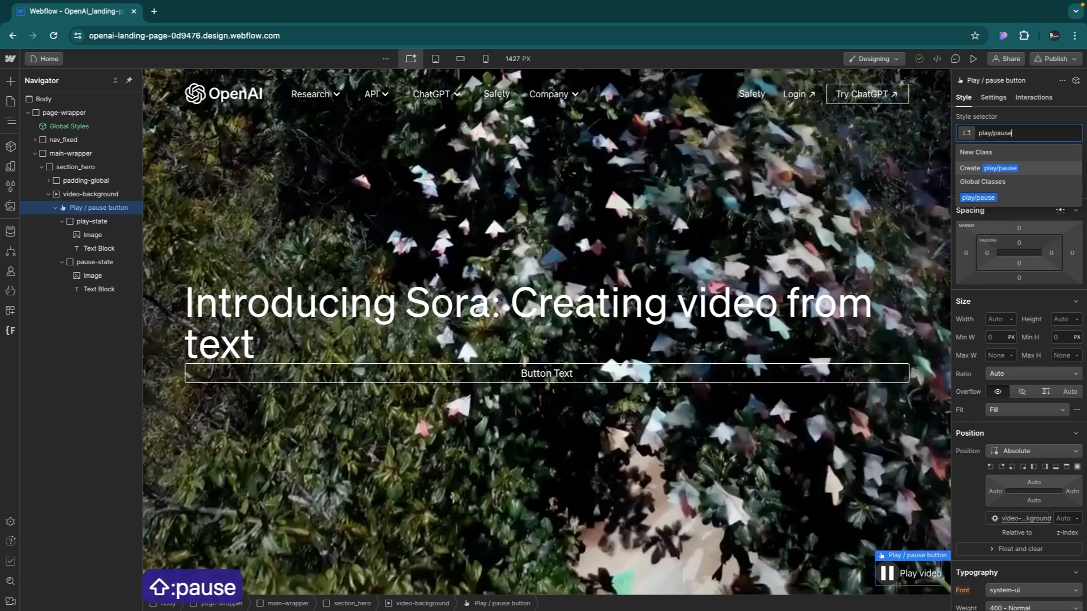
{"action": "type", "text": "-bo"}
{"action": "key", "text": "BackSpace"}
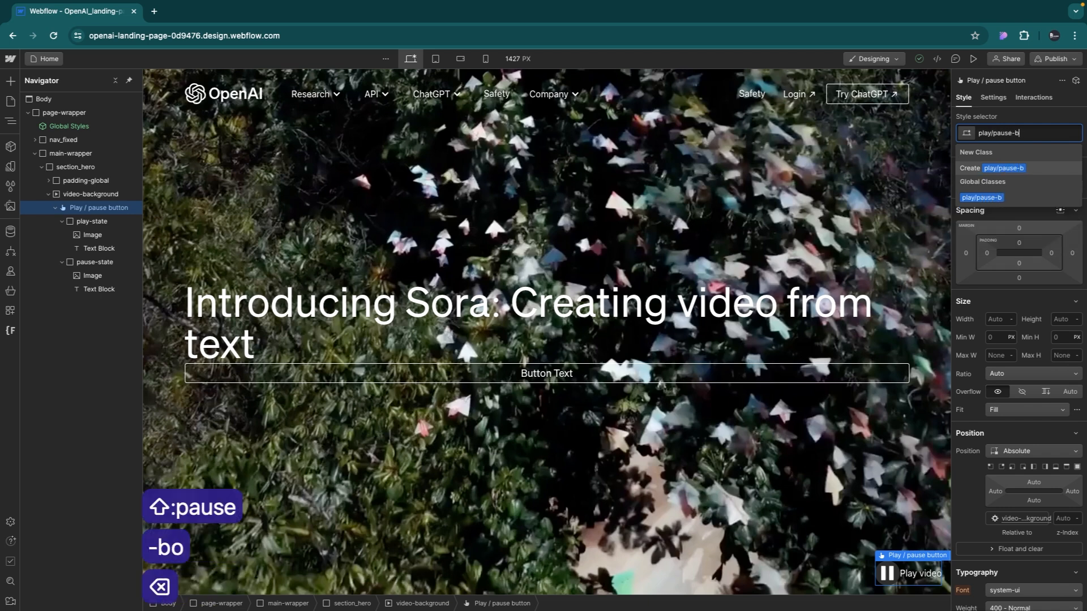
{"action": "type", "text": "utton"}
{"action": "key", "text": "Return"}
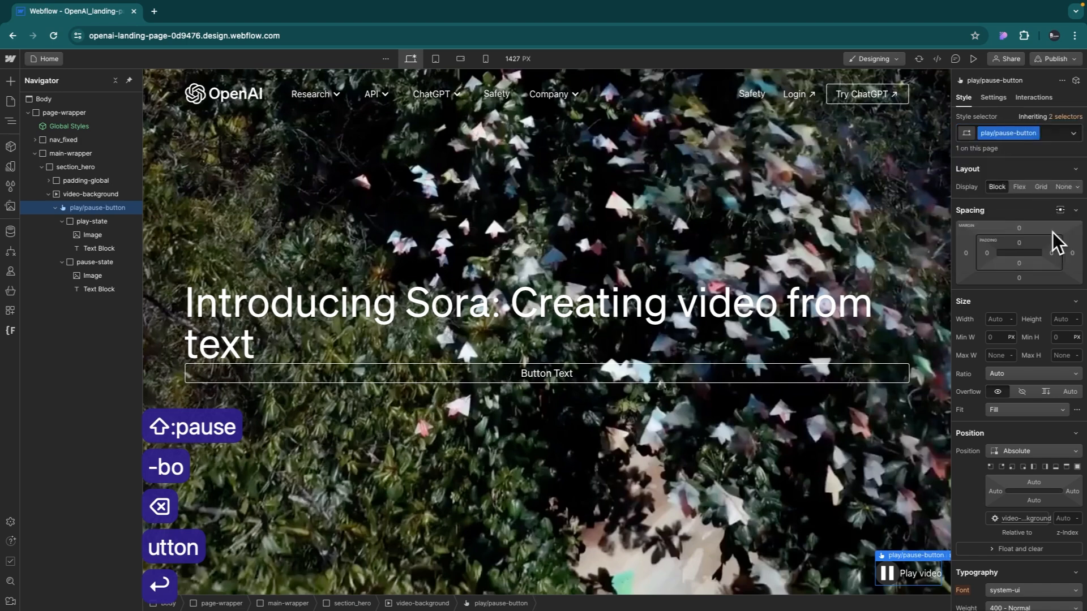
- Set the play/pause-button's background color to the black variable from Base Color - Neutral
{"action": "scroll", "coordinate": [1015, 430], "scroll_direction": "down", "scroll_amount": 6}
{"action": "scroll", "coordinate": [1015, 423], "scroll_direction": "down", "scroll_amount": 8}
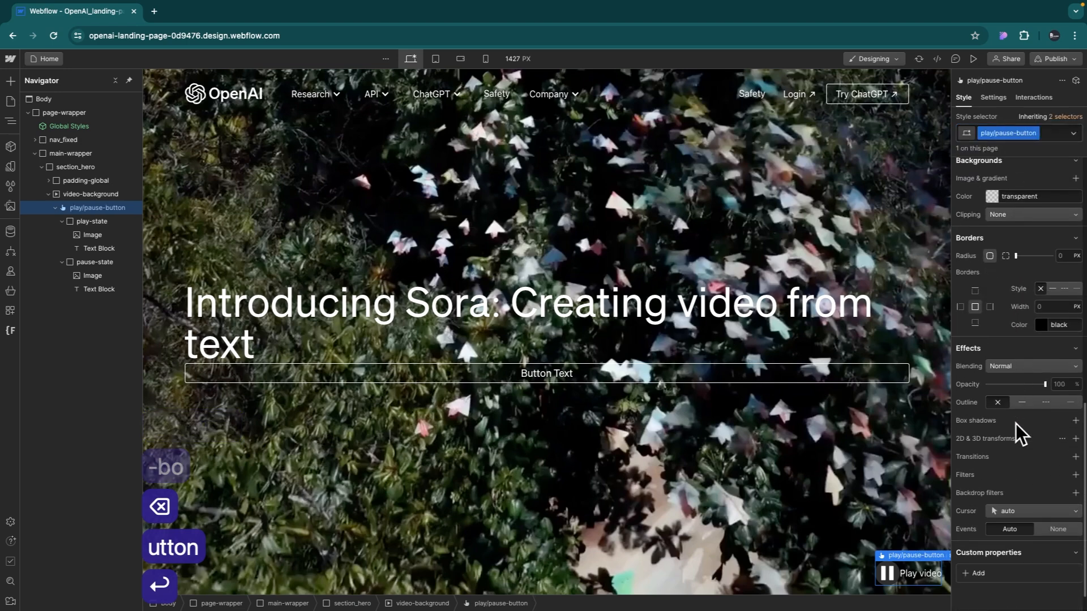
{"action": "scroll", "coordinate": [1007, 342], "scroll_direction": "up", "scroll_amount": 4}
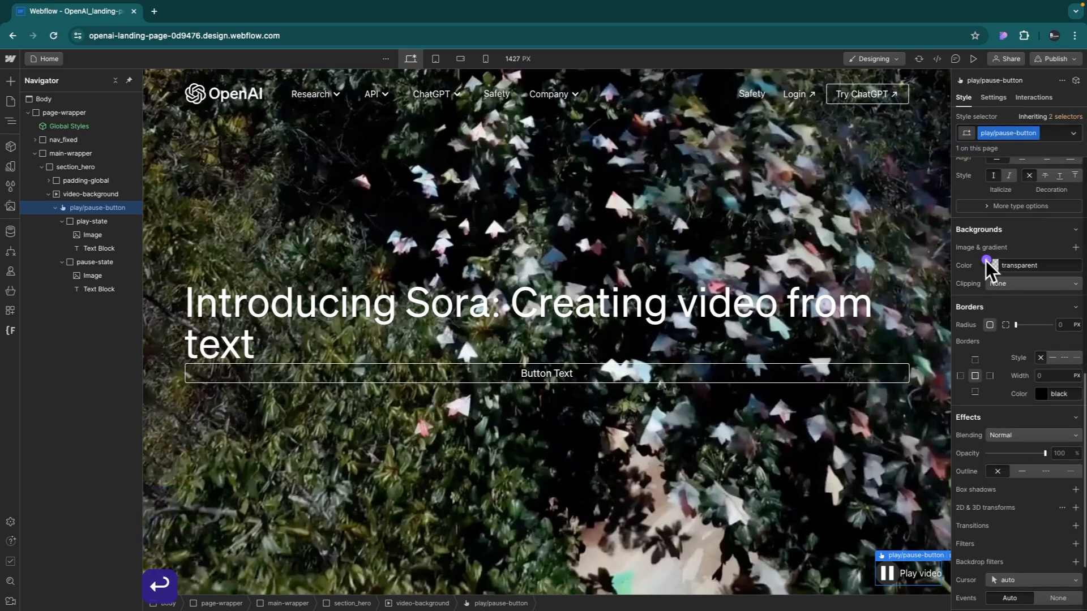
{"action": "left_click", "coordinate": [987, 264]}
{"action": "left_click", "coordinate": [980, 338]}
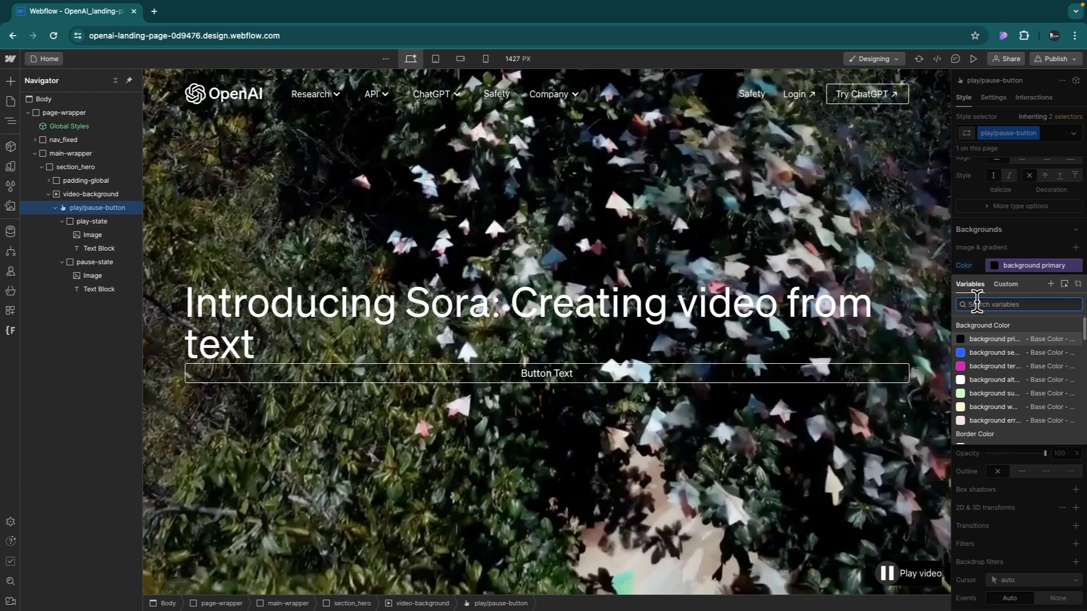
{"action": "type", "text": "black"}
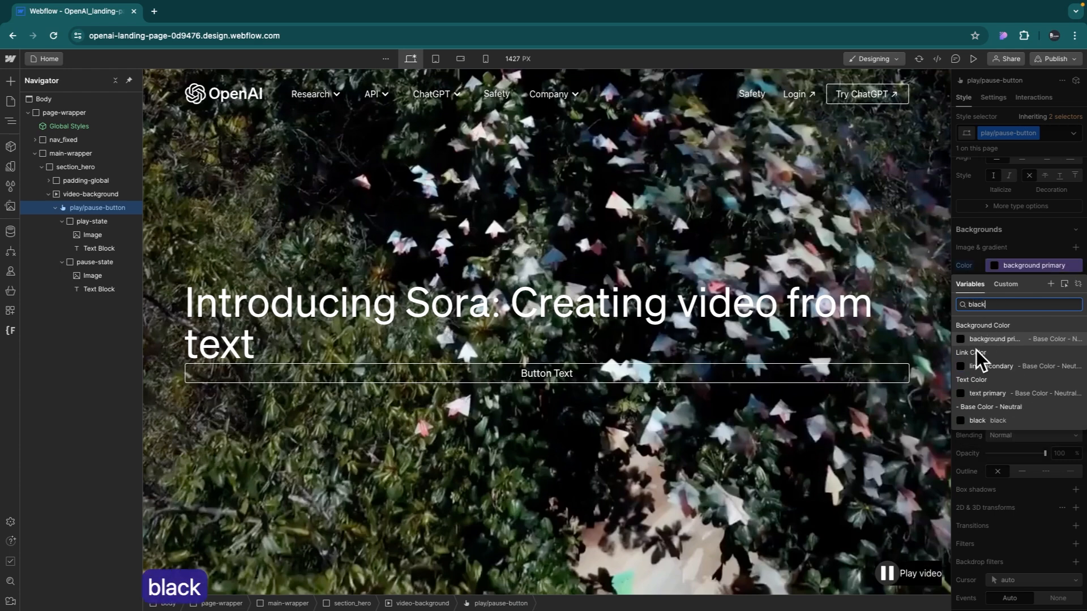
{"action": "left_click", "coordinate": [966, 419]}
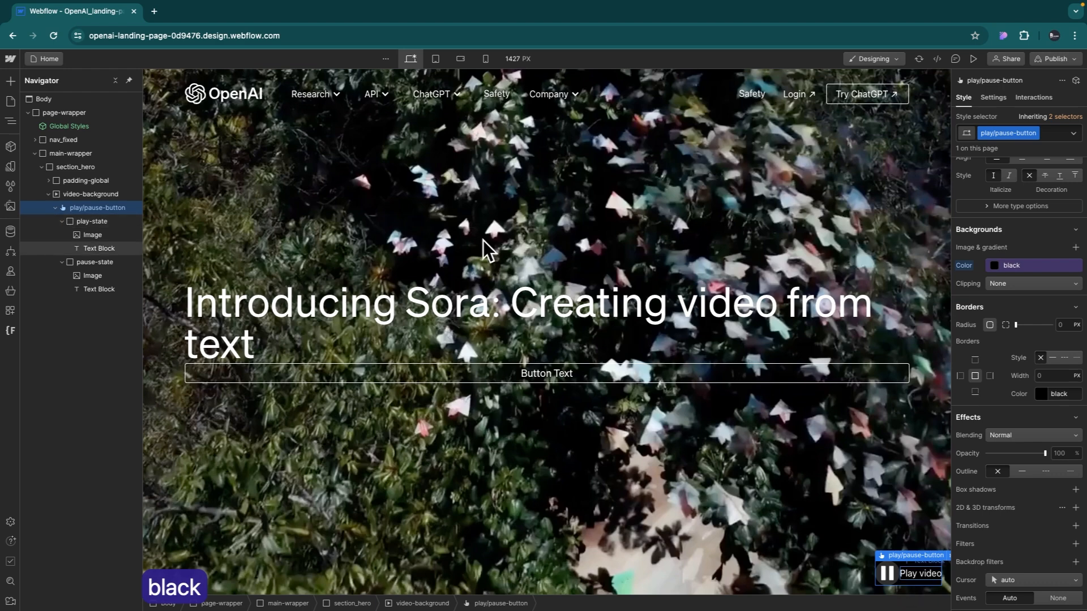
- Collapse both state elements in the element tree and set the play-state's gap to 0.5 REM
{"action": "left_click", "coordinate": [63, 263]}
{"action": "left_click", "coordinate": [73, 222]}
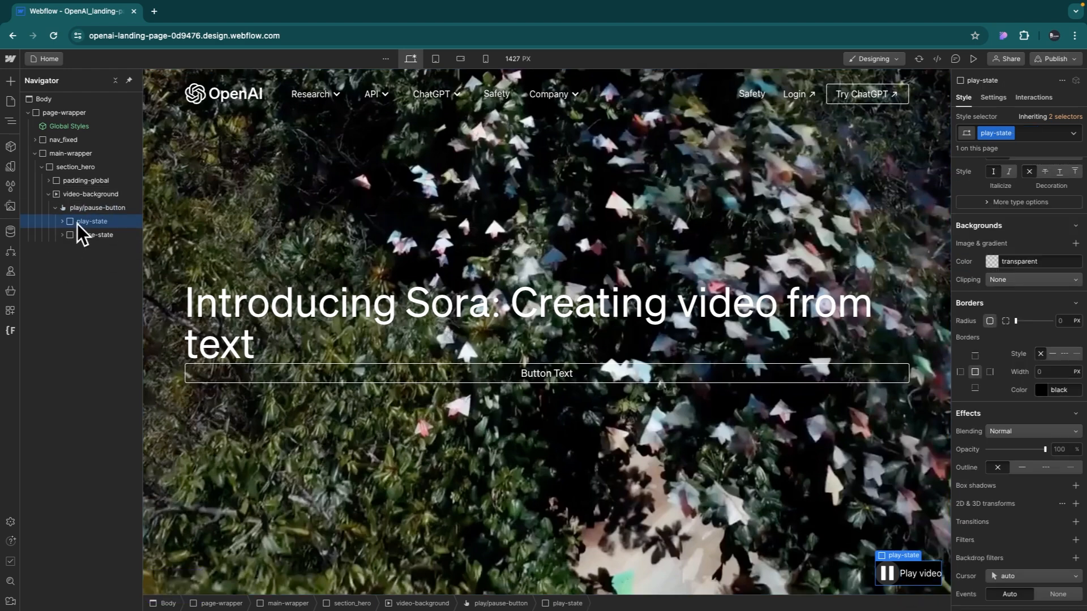
{"action": "left_click", "coordinate": [93, 223]}
{"action": "scroll", "coordinate": [1031, 318], "scroll_direction": "up", "scroll_amount": 6}
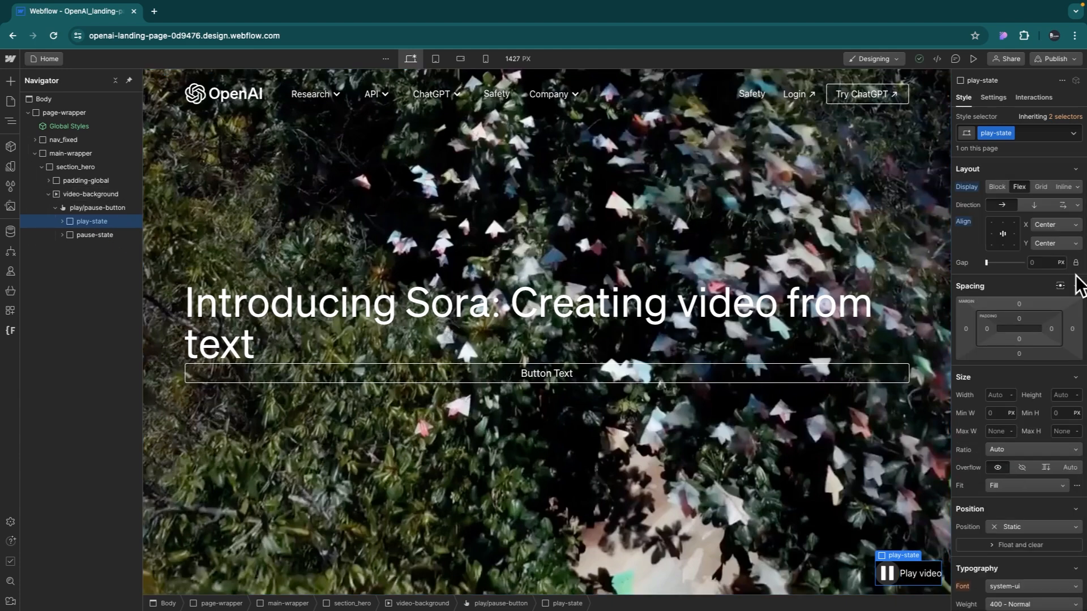
{"action": "left_click", "coordinate": [1049, 262]}
{"action": "type", "text": "0."}
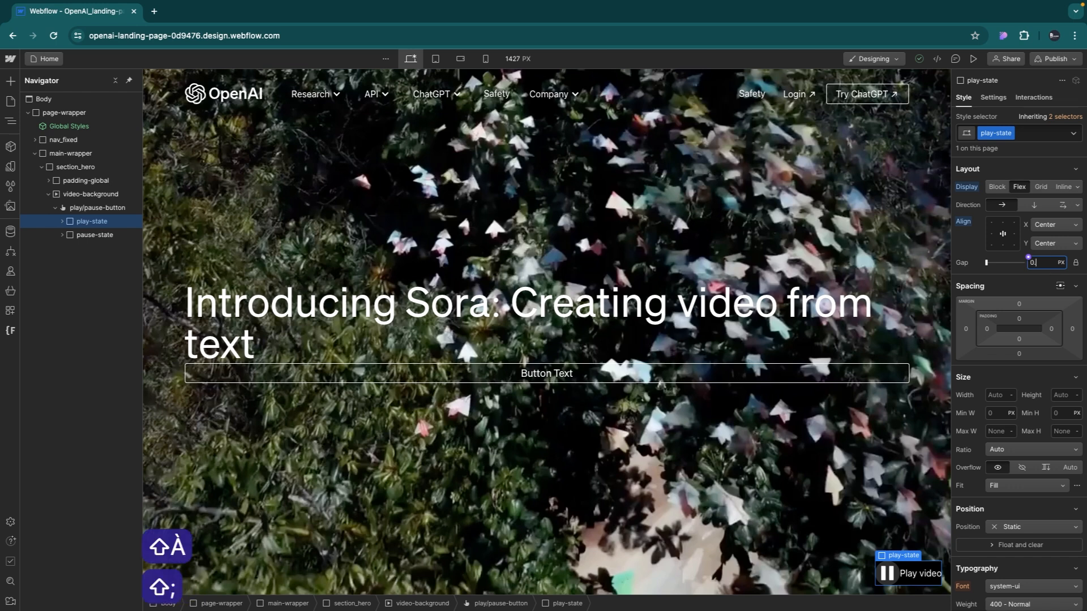
{"action": "type", "text": "5REM"}
{"action": "key", "text": "Return"}
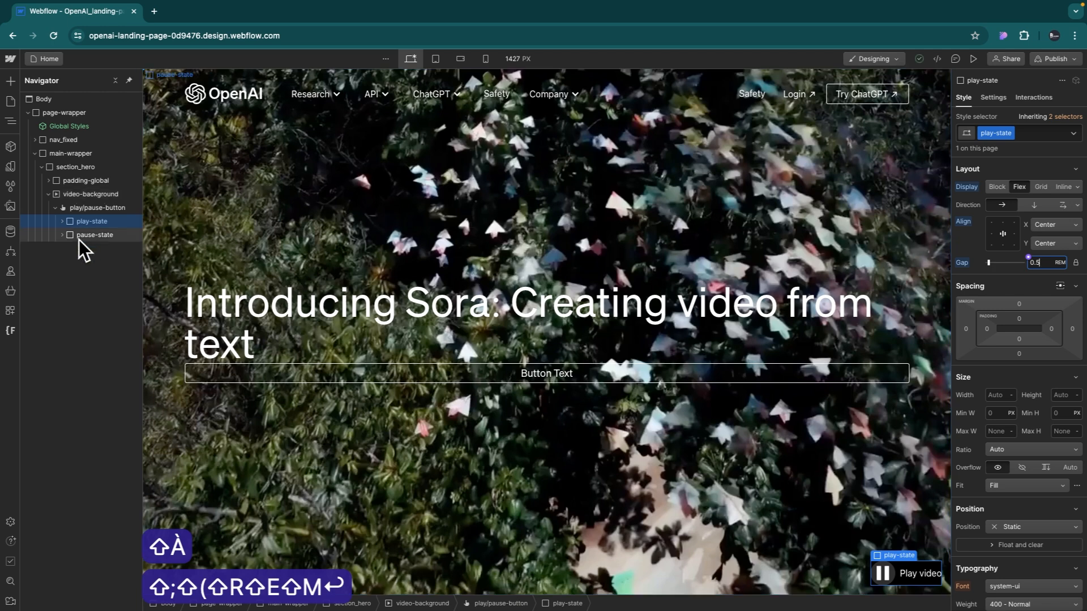
- Set the pause-state element's gap to 0.5 REM
{"action": "left_click", "coordinate": [97, 235]}
{"action": "left_click", "coordinate": [1041, 263]}
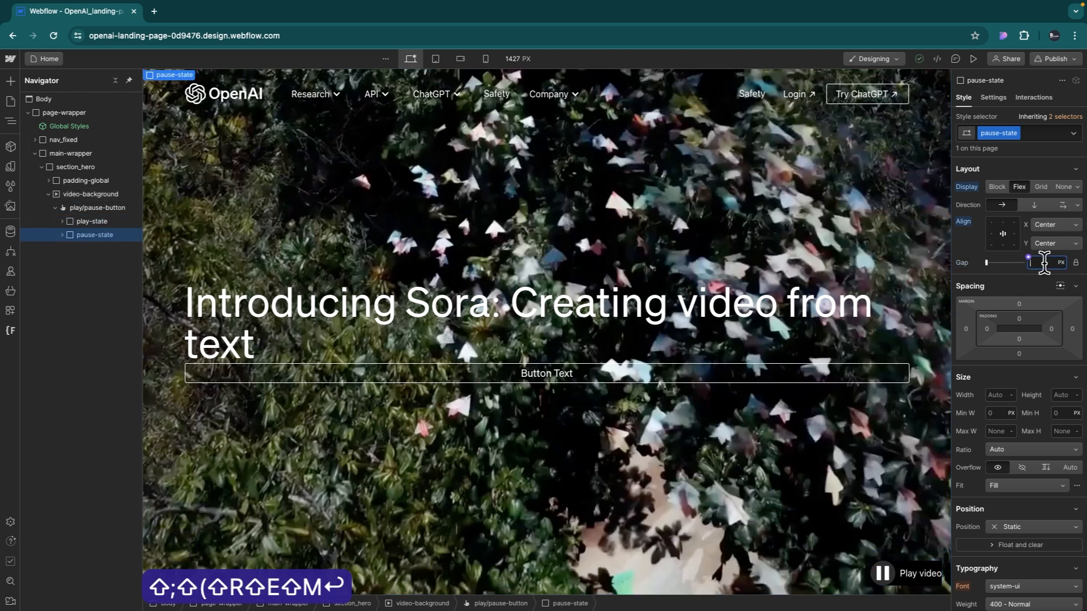
{"action": "type", "text": "0.5REM"}
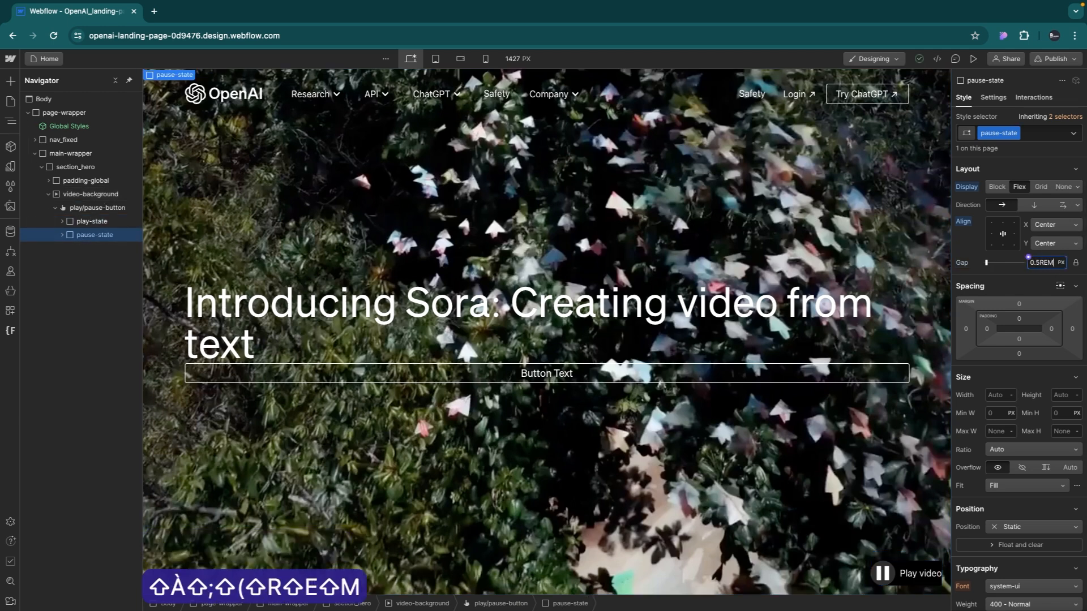
{"action": "key", "text": "Return"}
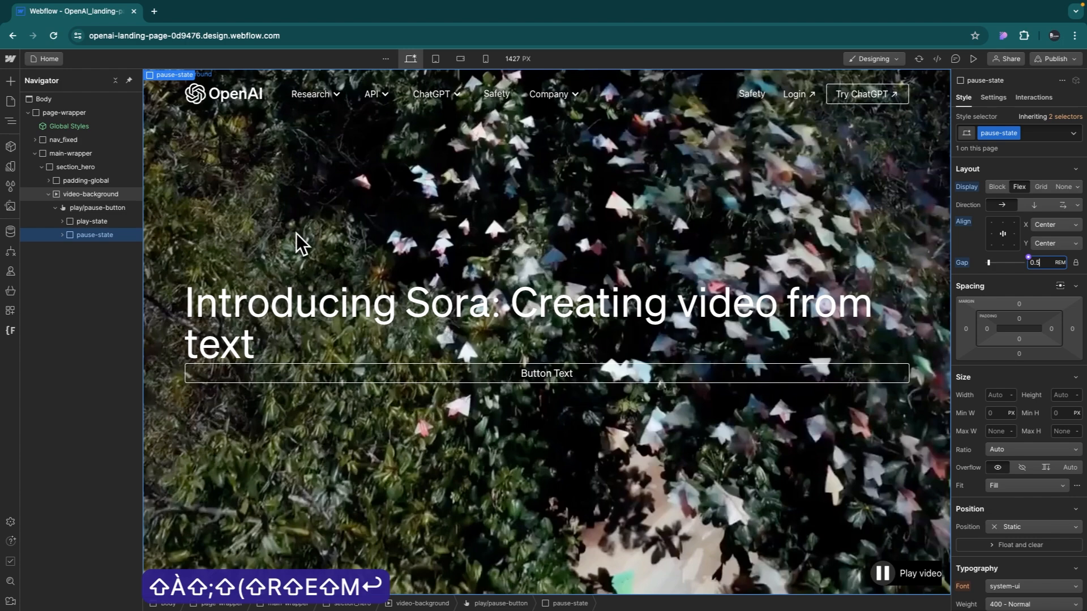
- Expand the padding-global element down to hero_component and set hero_component's height to 100%
{"action": "left_click", "coordinate": [49, 194]}
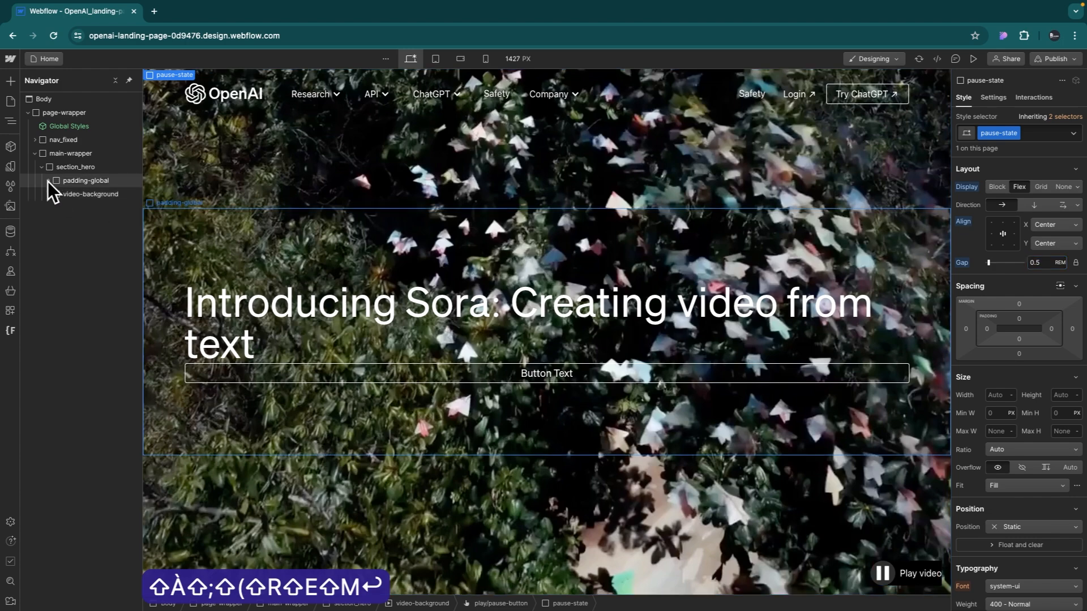
{"action": "left_click", "coordinate": [49, 181]}
{"action": "left_click", "coordinate": [94, 207]}
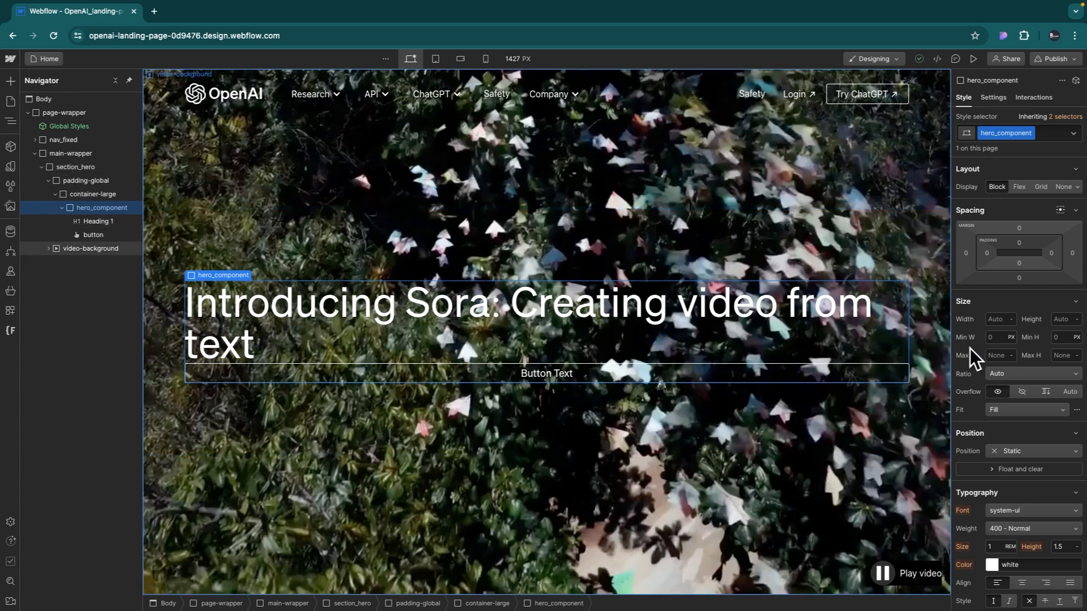
{"action": "left_click", "coordinate": [1061, 319]}
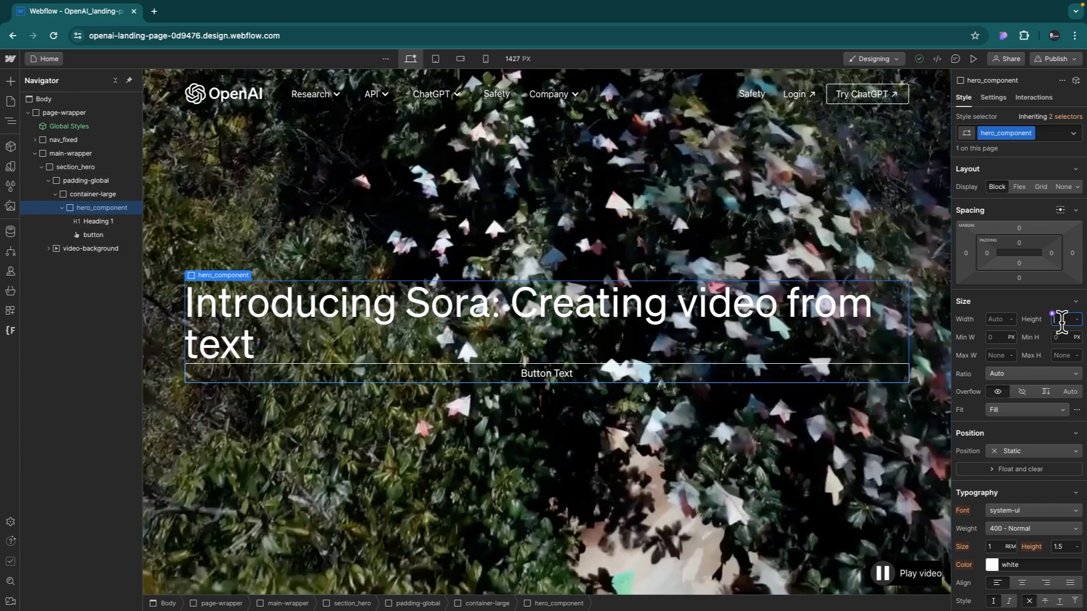
{"action": "type", "text": "100"}
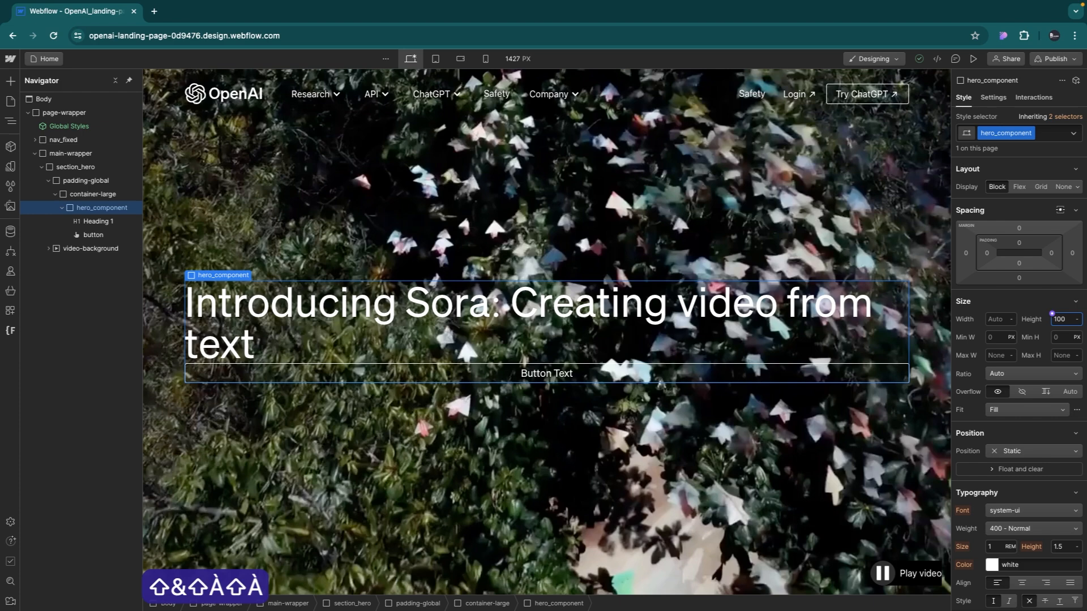
{"action": "type", "text": "%"}
{"action": "key", "text": "Return"}
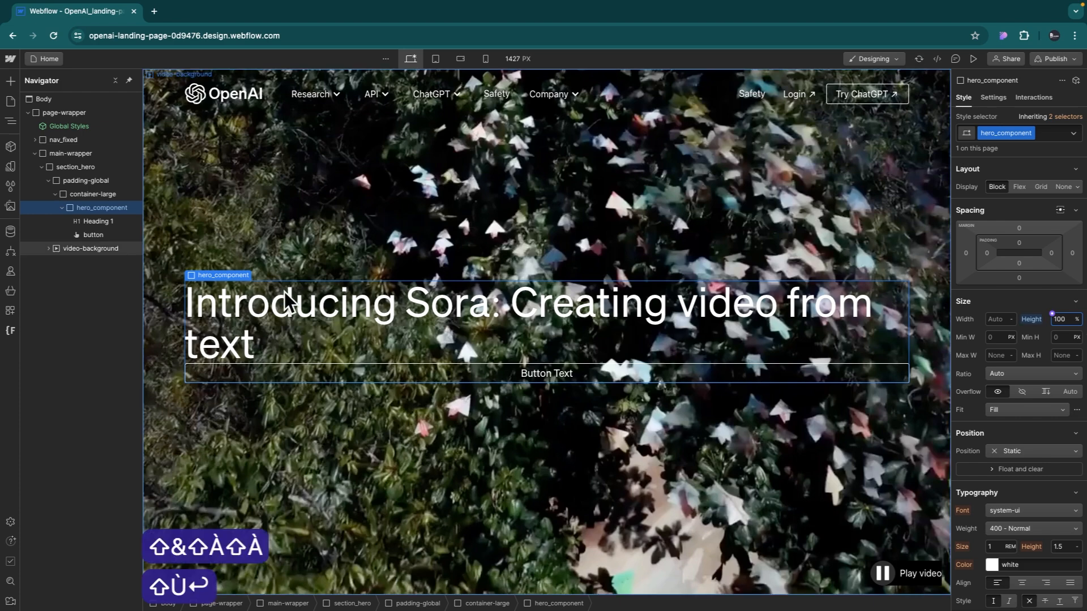
- Set the vertical alignment of section_hero's flex children to Bottom
{"action": "left_click", "coordinate": [93, 193]}
{"action": "left_click", "coordinate": [93, 183]}
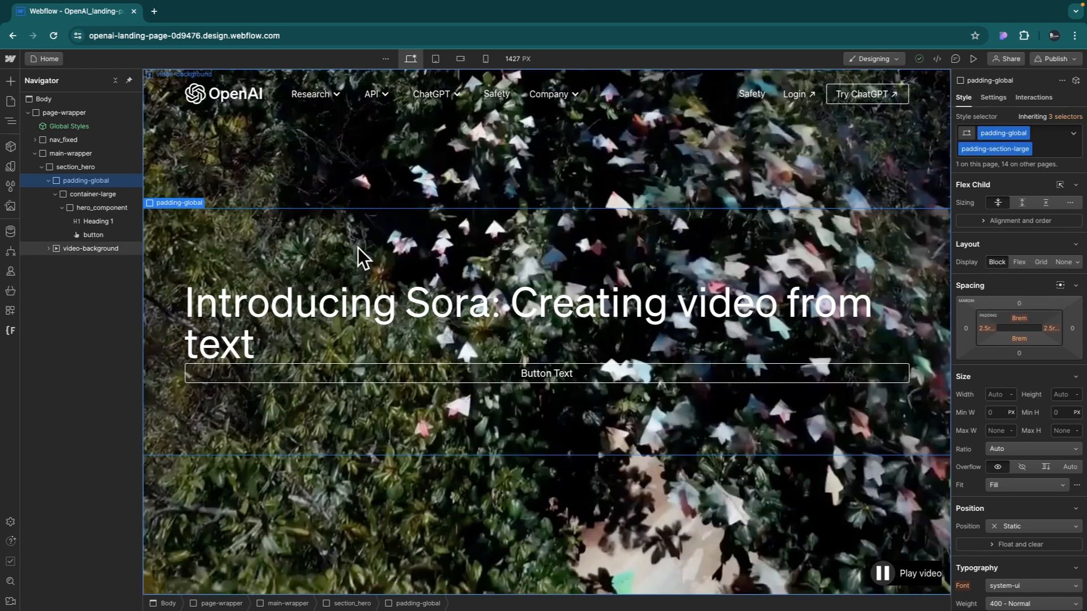
{"action": "left_click", "coordinate": [92, 168]}
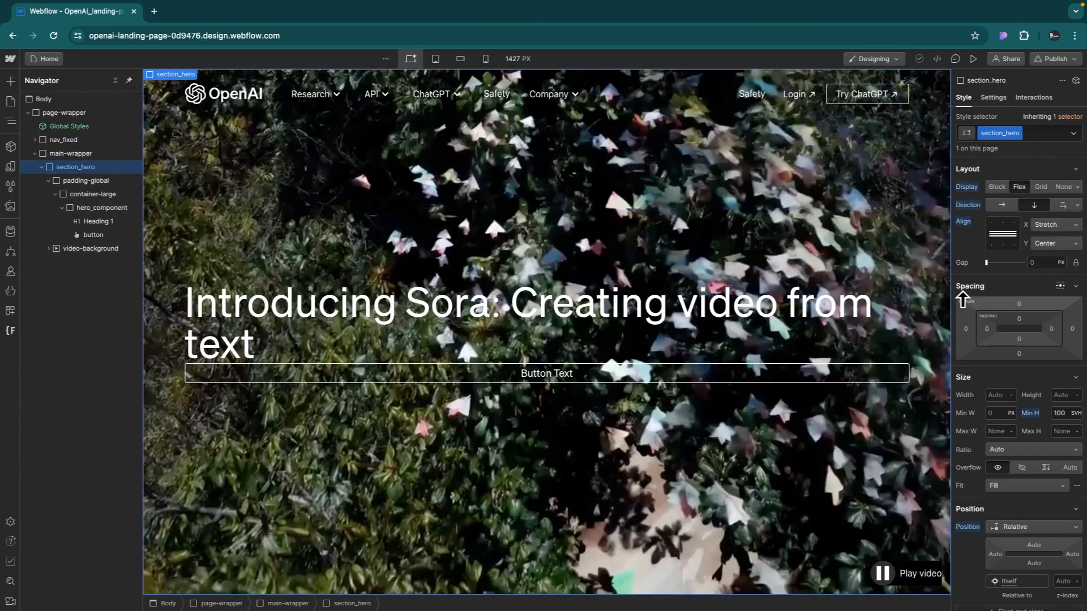
{"action": "left_click", "coordinate": [1076, 226]}
{"action": "left_click", "coordinate": [1076, 226]}
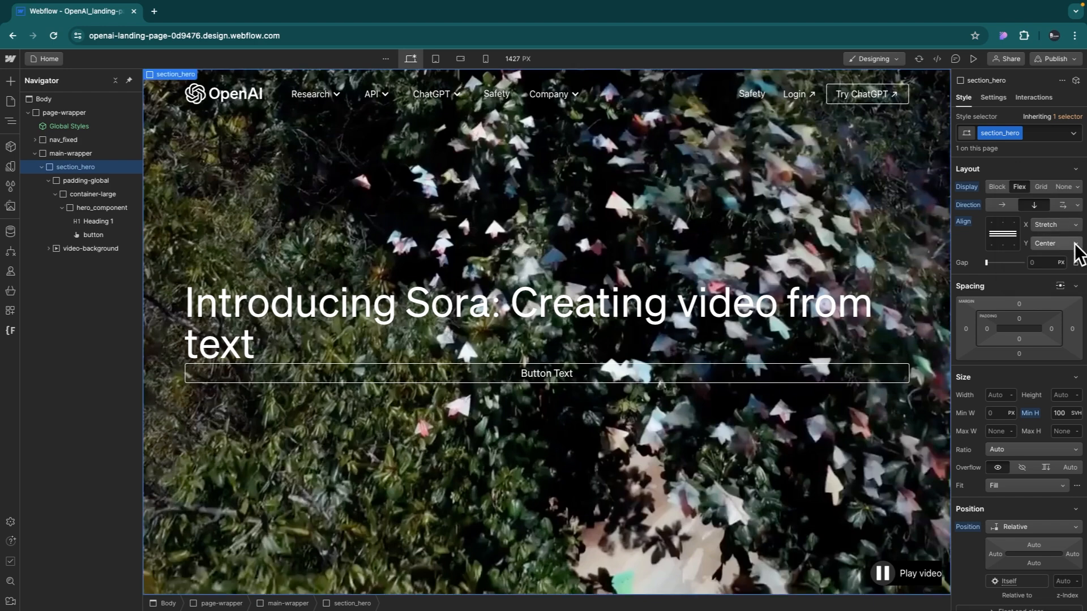
{"action": "left_click", "coordinate": [1074, 244]}
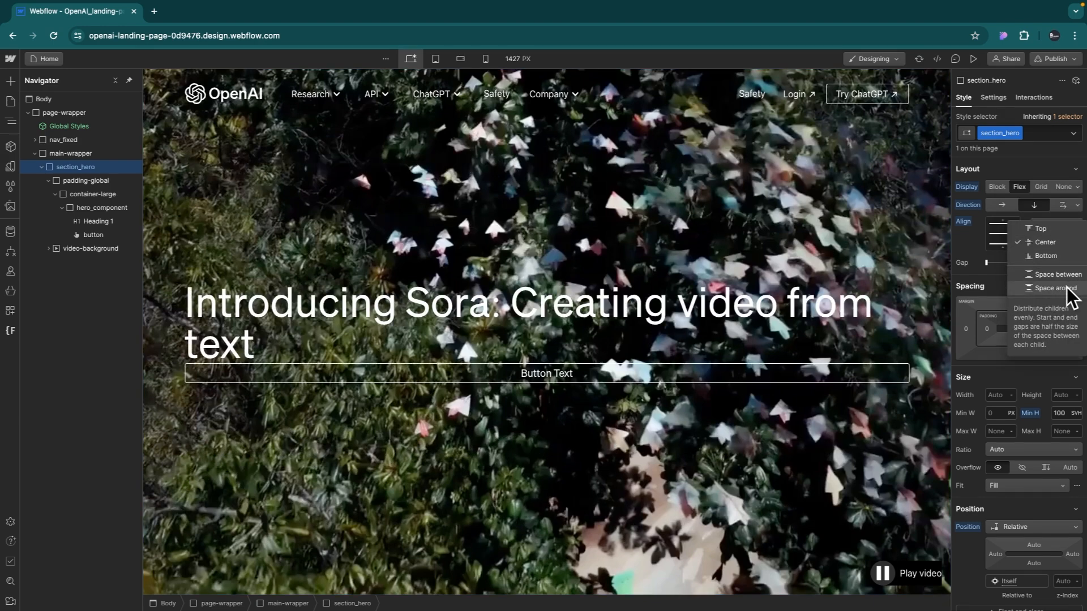
{"action": "left_click", "coordinate": [1044, 260]}
- Check the heading's placement on the original OpenAI page and set section_hero's horizontal alignment to Left
{"action": "key", "text": "ctrl+Left"}
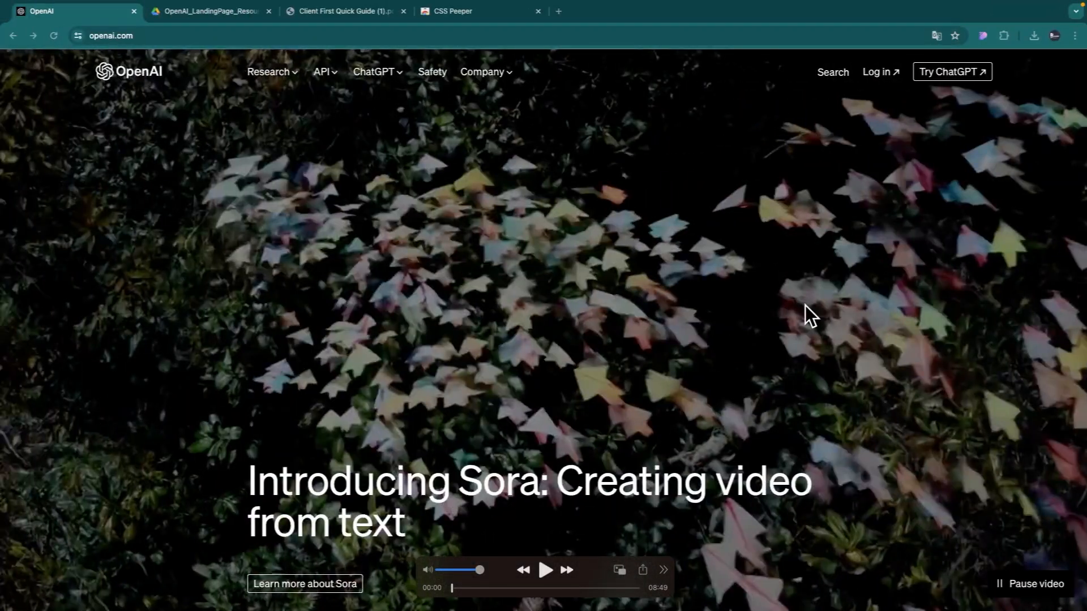
{"action": "key", "text": "ctrl+Right"}
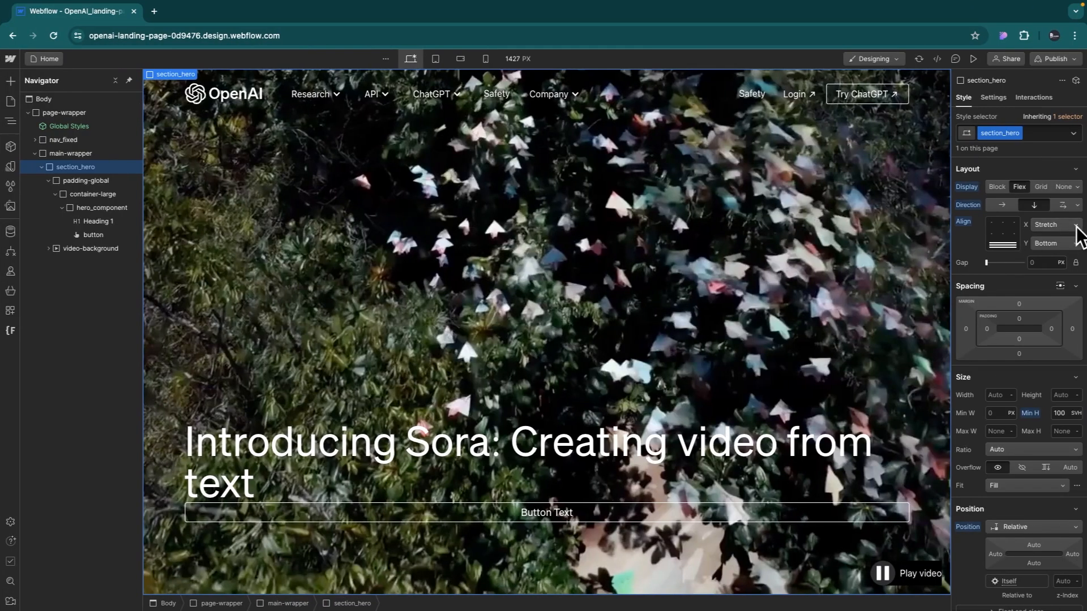
{"action": "left_click", "coordinate": [1077, 227]}
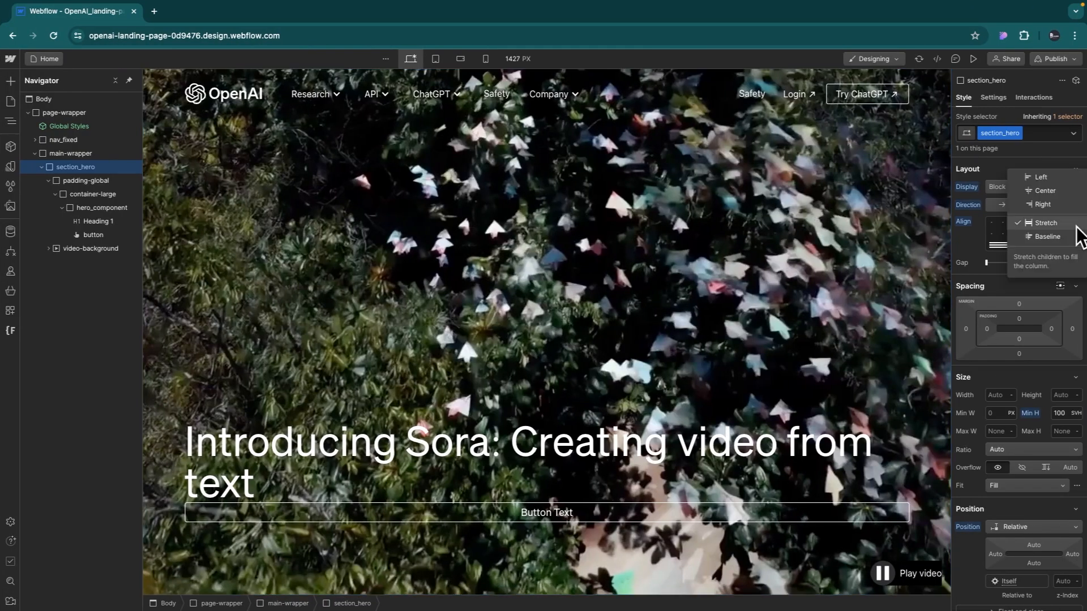
{"action": "left_click", "coordinate": [1048, 182]}
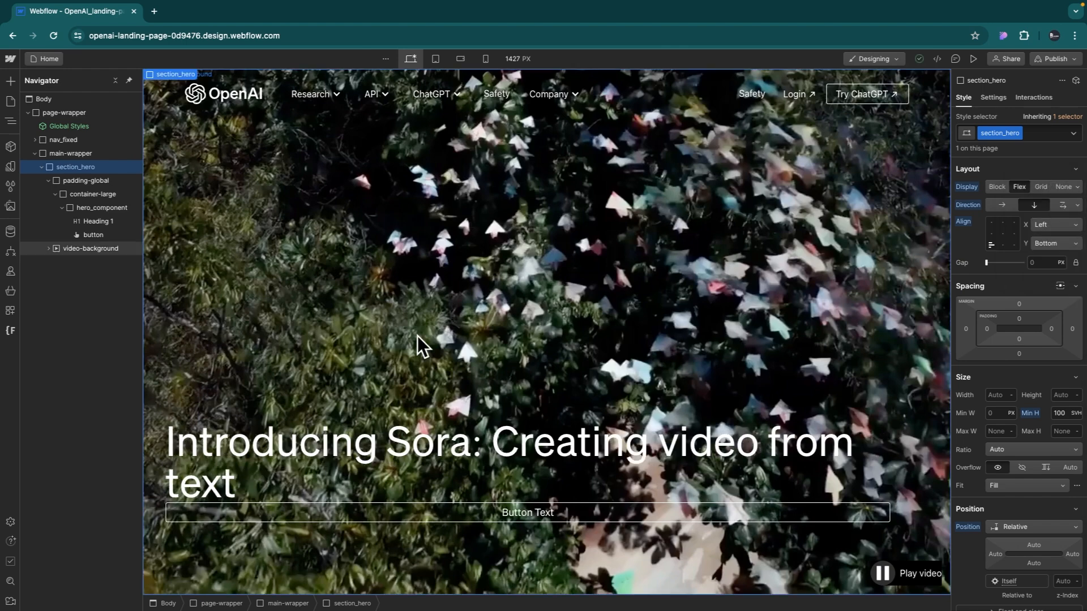
- Change the display of the button inside hero_component to Inline-flex
{"action": "left_click", "coordinate": [94, 208]}
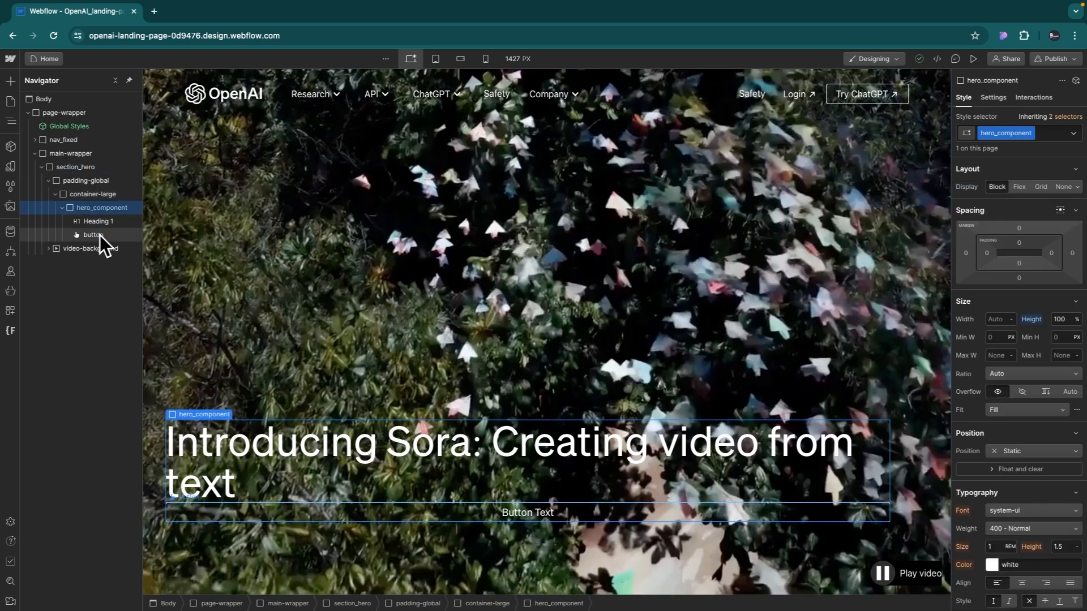
{"action": "left_click", "coordinate": [96, 235]}
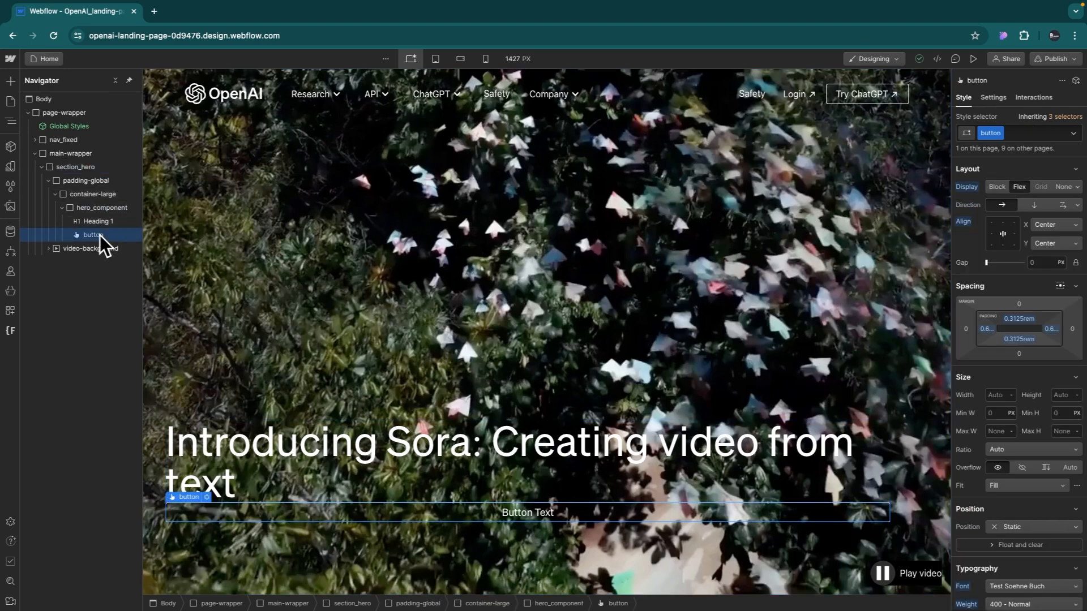
{"action": "left_click", "coordinate": [996, 188]}
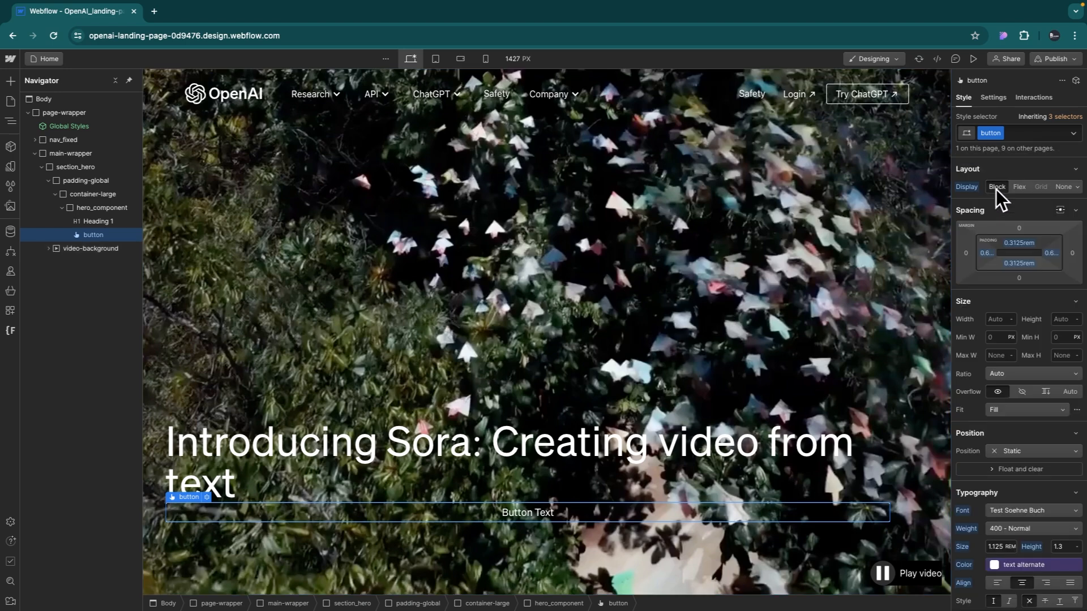
{"action": "left_click", "coordinate": [1061, 213]}
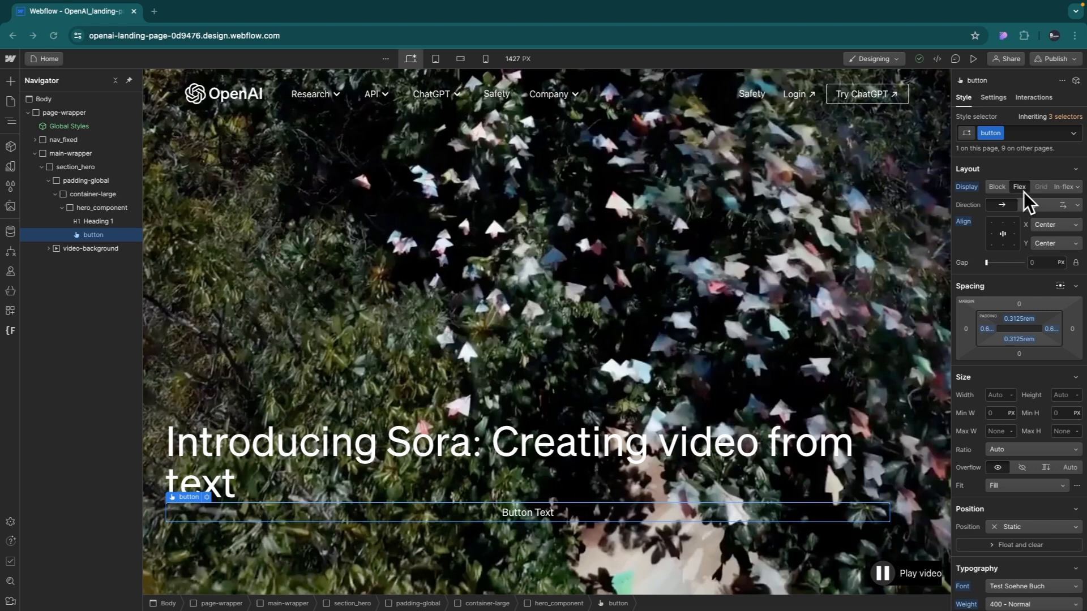
{"action": "left_click", "coordinate": [1076, 188]}
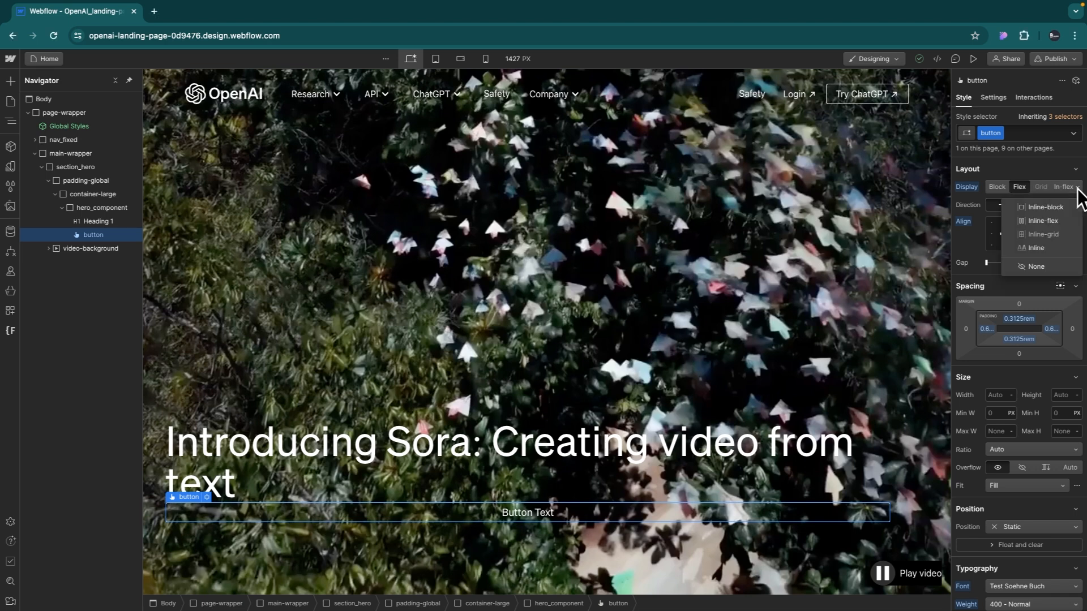
{"action": "left_click", "coordinate": [1037, 221]}
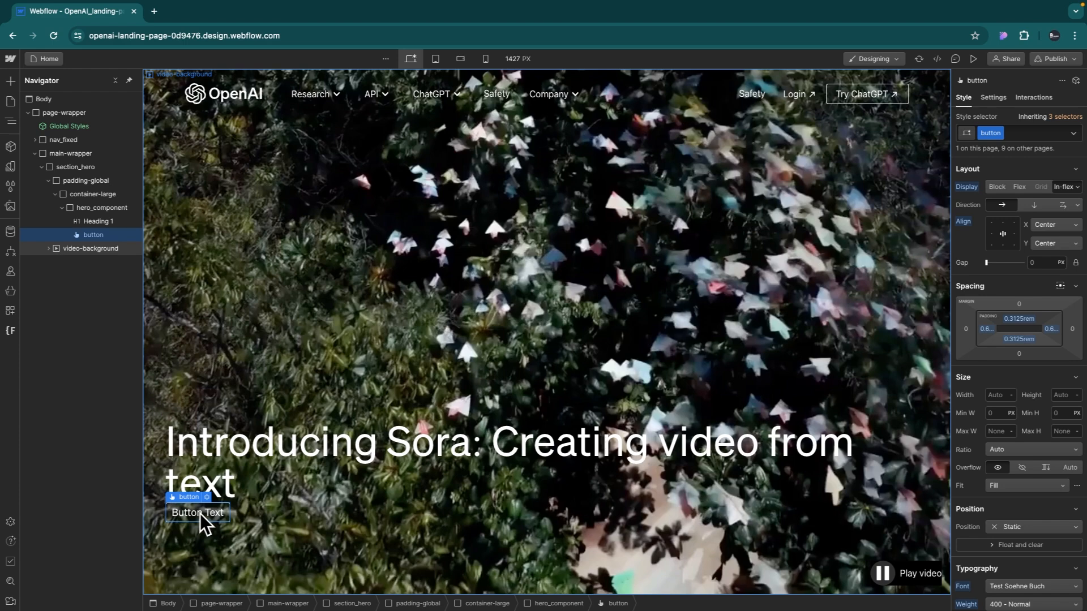
- Check the hero button on the original OpenAI page and try to reach the button's text on the canvas and in its settings
{"action": "key", "text": "ctrl+Left"}
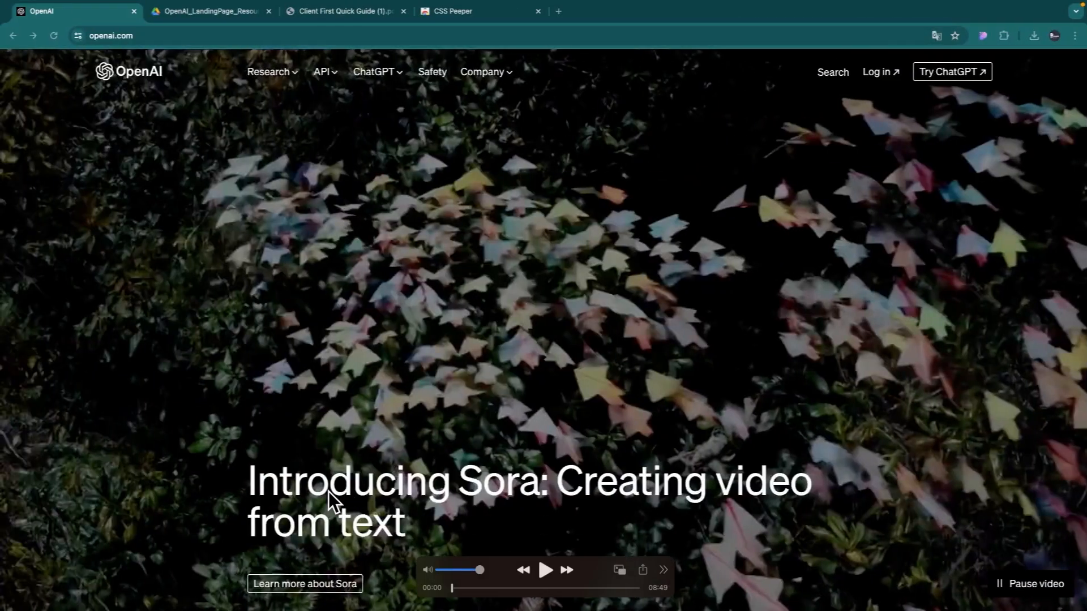
{"action": "key", "text": "ctrl+Right"}
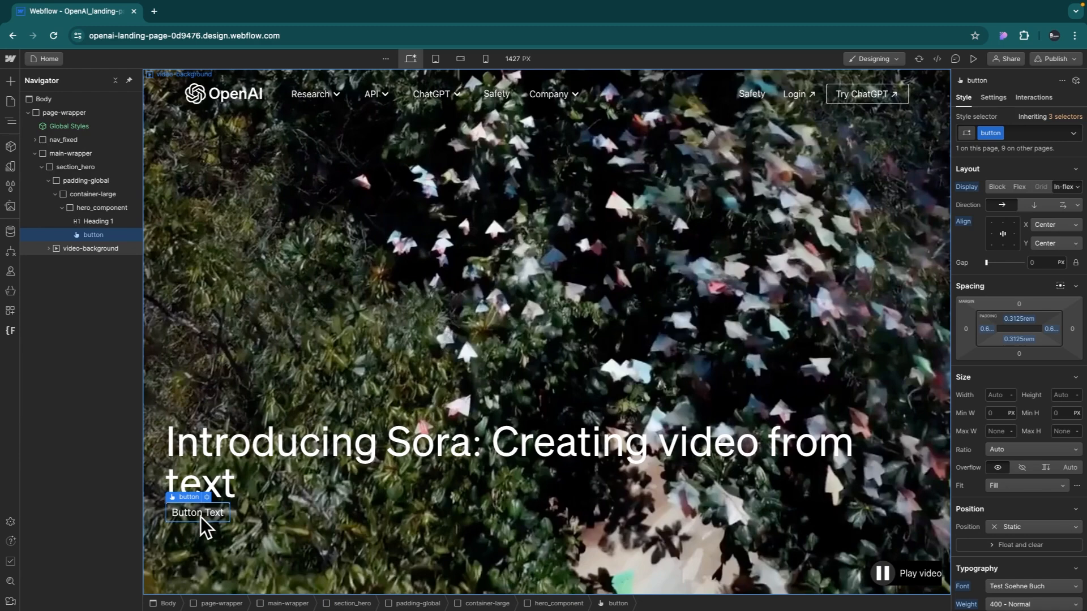
{"action": "left_click", "coordinate": [200, 517]}
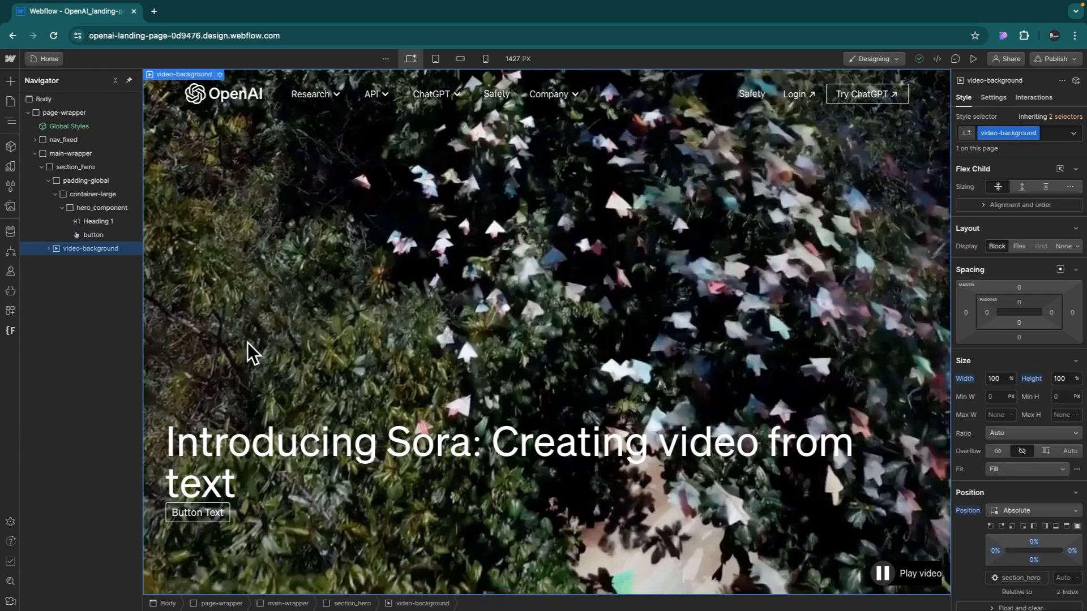
{"action": "left_click", "coordinate": [104, 235]}
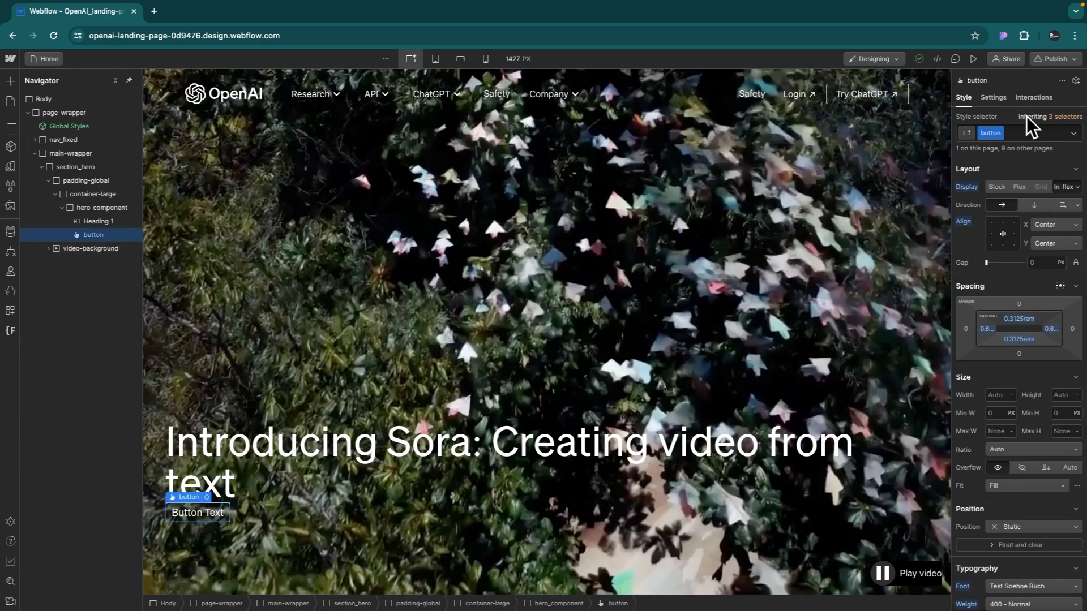
{"action": "left_click", "coordinate": [993, 97]}
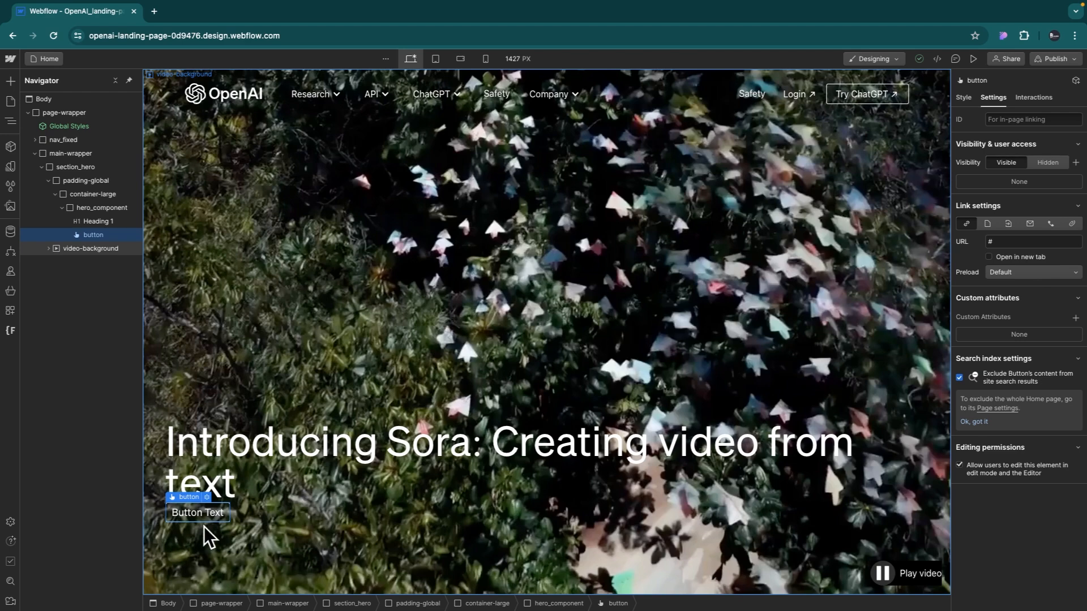
{"action": "left_click", "coordinate": [204, 515]}
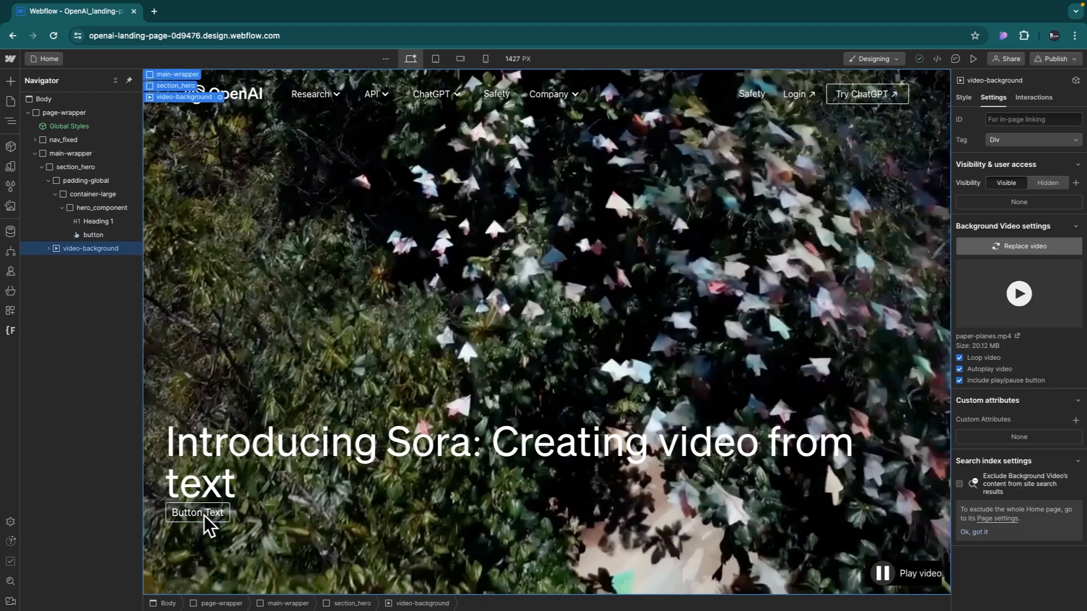
{"action": "left_click", "coordinate": [99, 234]}
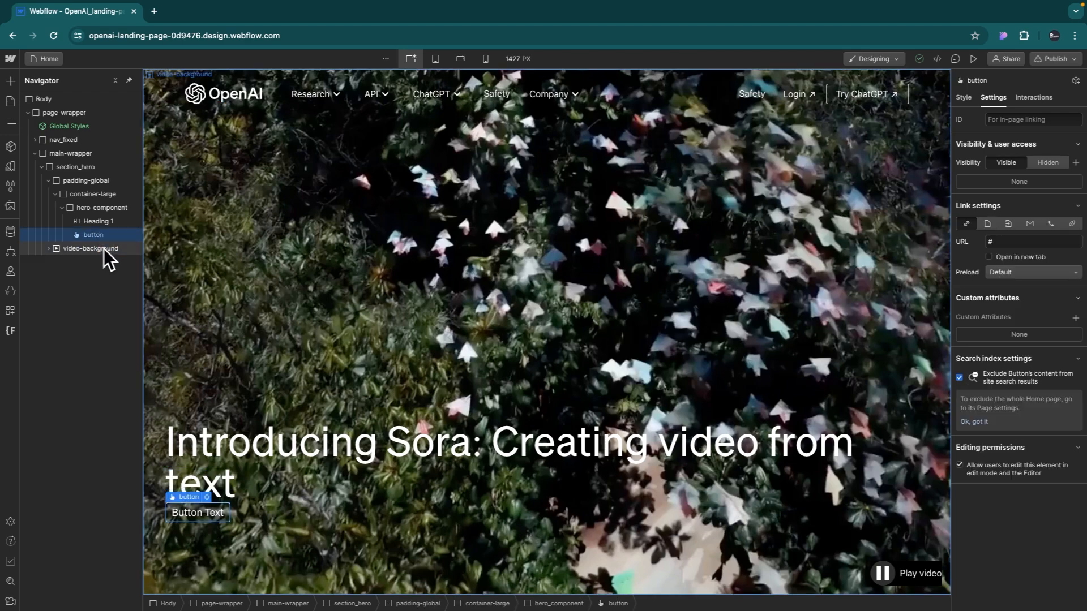
- Compare the settings of the button and video-background, and examine the button's link settings for a way to edit its text
{"action": "left_click", "coordinate": [104, 249]}
{"action": "left_click", "coordinate": [102, 235]}
{"action": "left_click", "coordinate": [108, 249]}
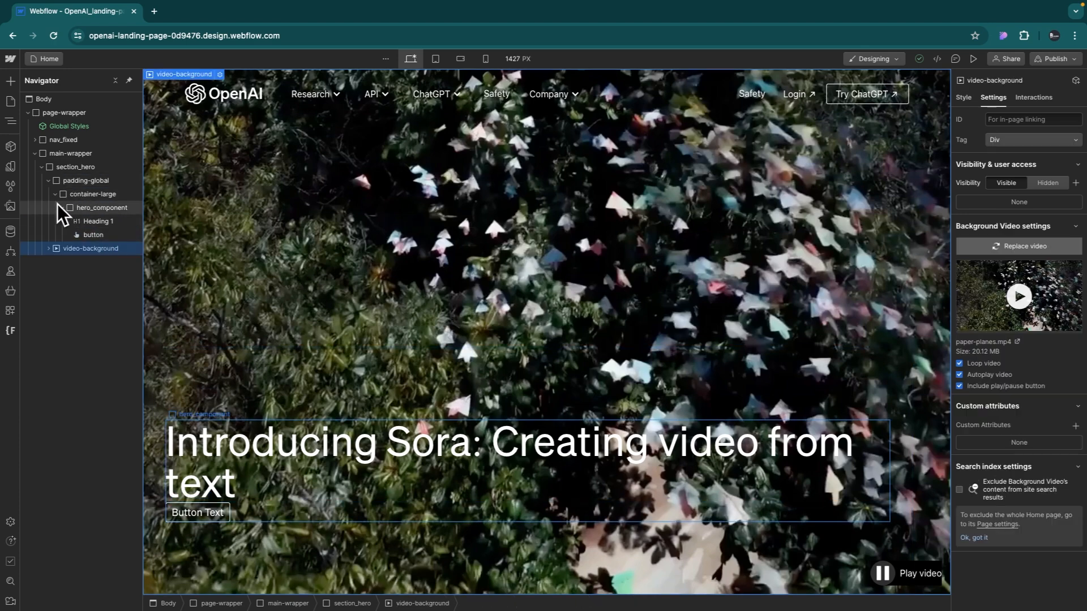
{"action": "left_click", "coordinate": [94, 234]}
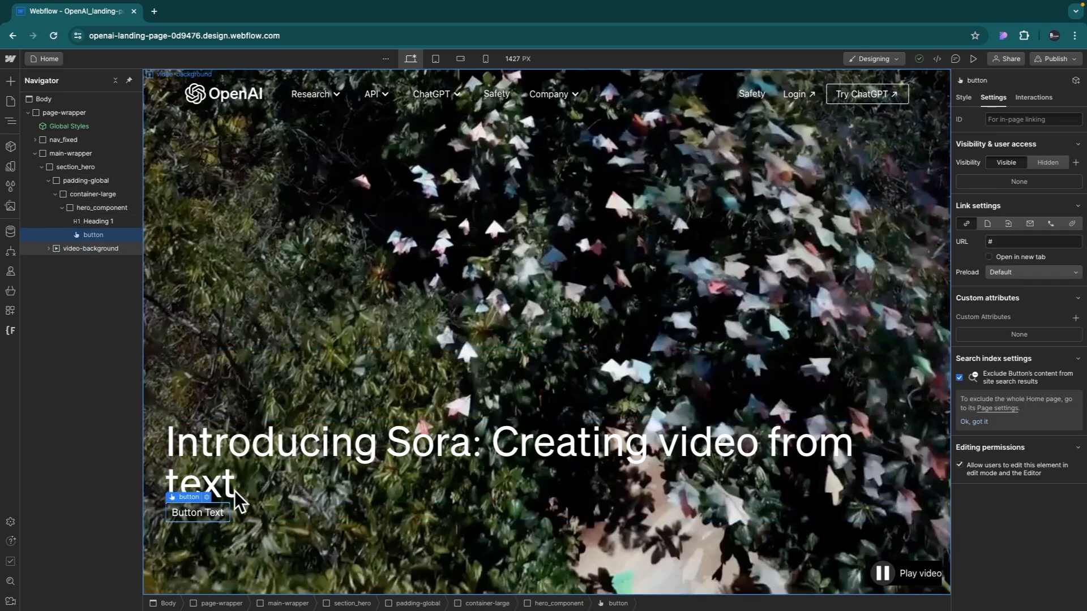
{"action": "left_click", "coordinate": [213, 512]}
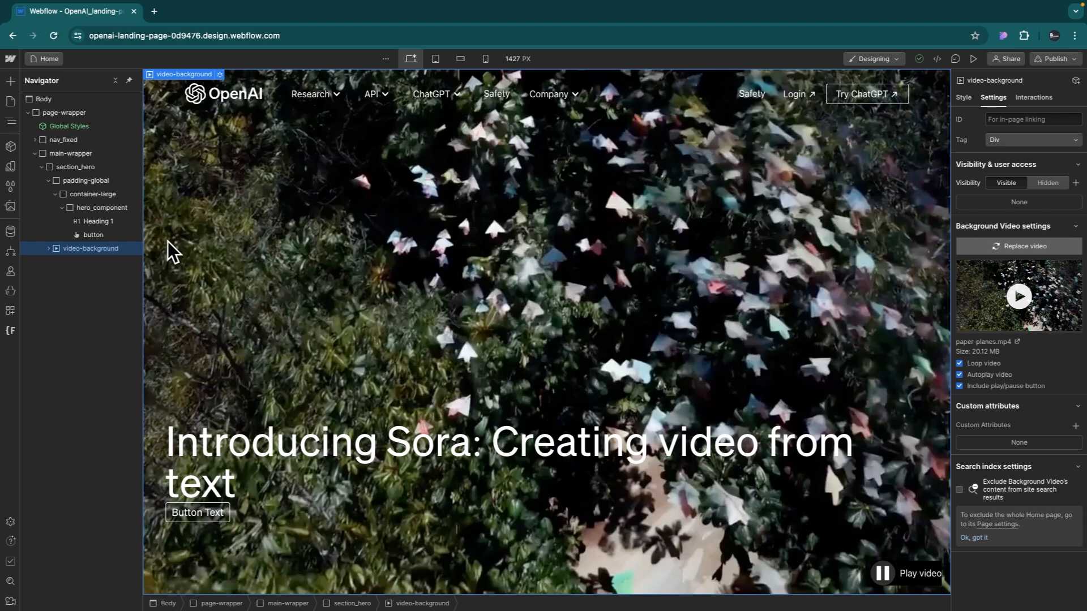
{"action": "left_click", "coordinate": [98, 233]}
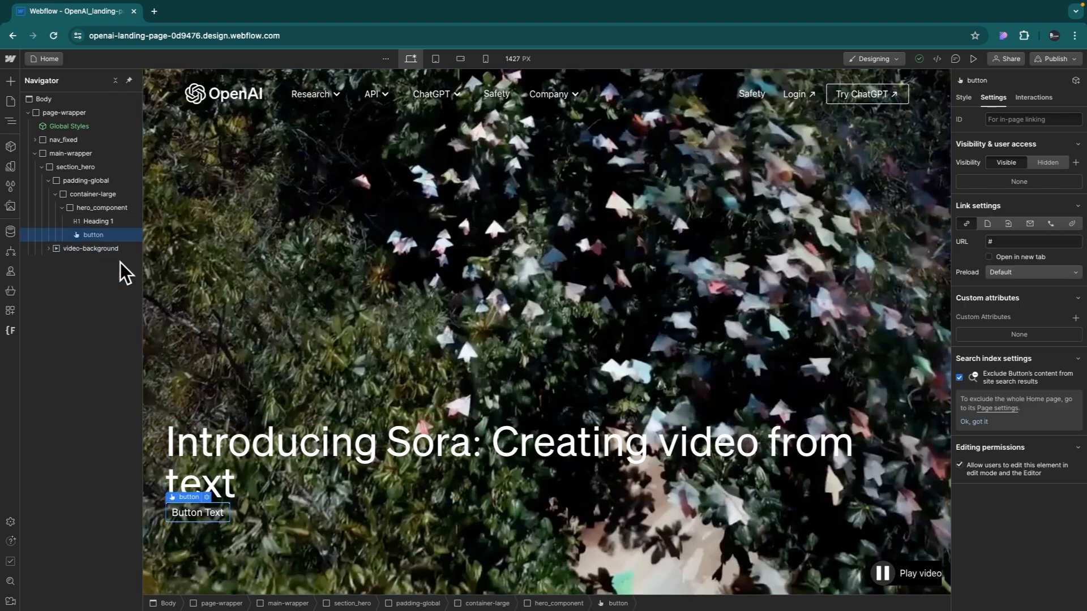
{"action": "left_click", "coordinate": [207, 497]}
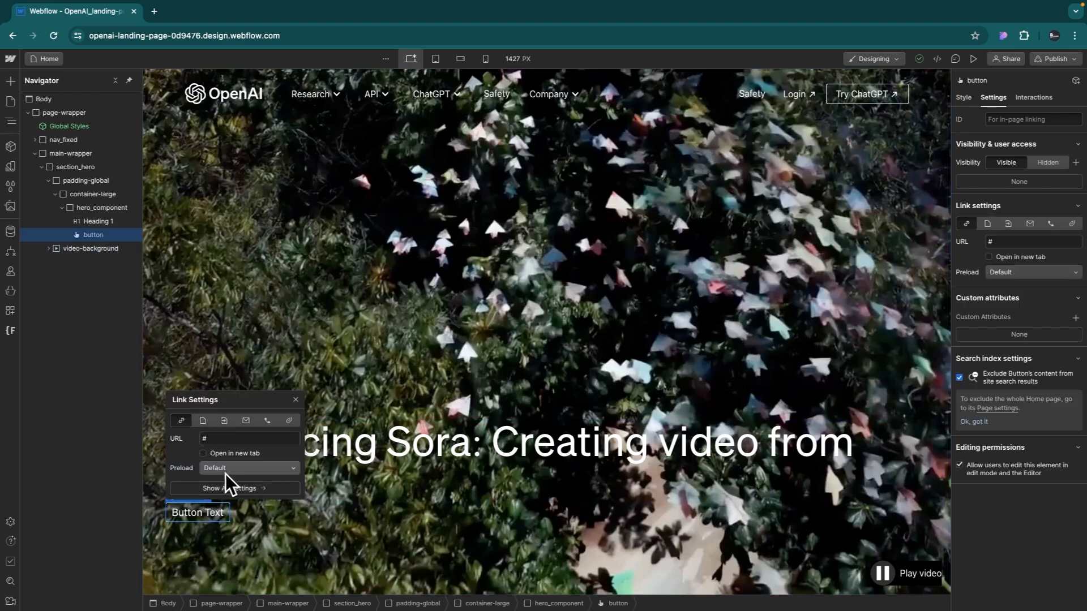
{"action": "left_click", "coordinate": [256, 487]}
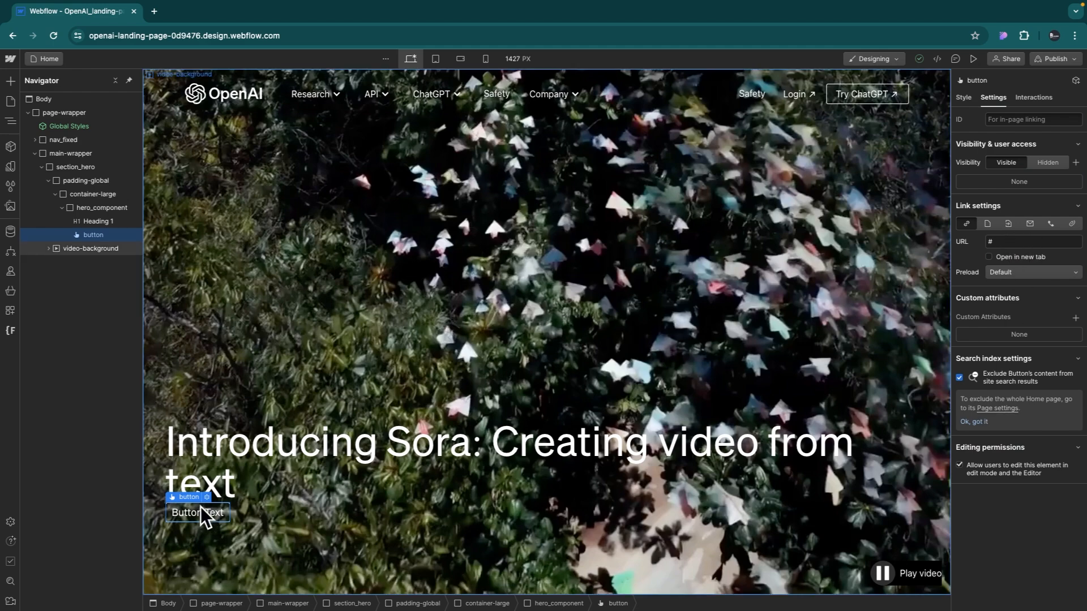
{"action": "left_click", "coordinate": [226, 529]}
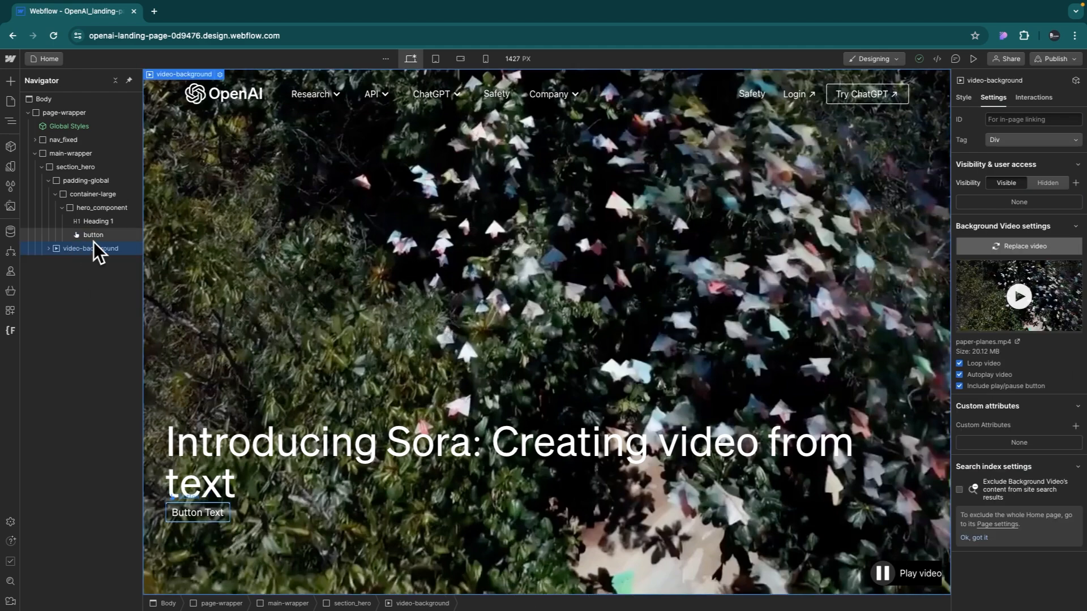
- Move video-background above padding-global as the first child of section_hero, and select the hero button
{"action": "left_click_drag", "start_coordinate": [93, 243], "coordinate": [85, 177]}
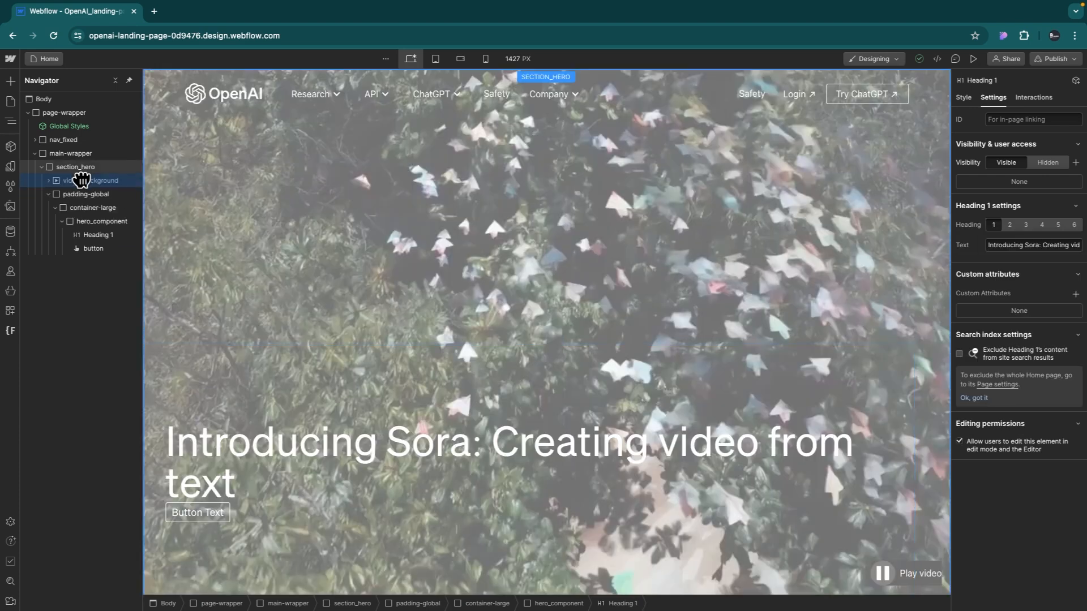
{"action": "left_click", "coordinate": [102, 233]}
{"action": "left_click", "coordinate": [97, 248]}
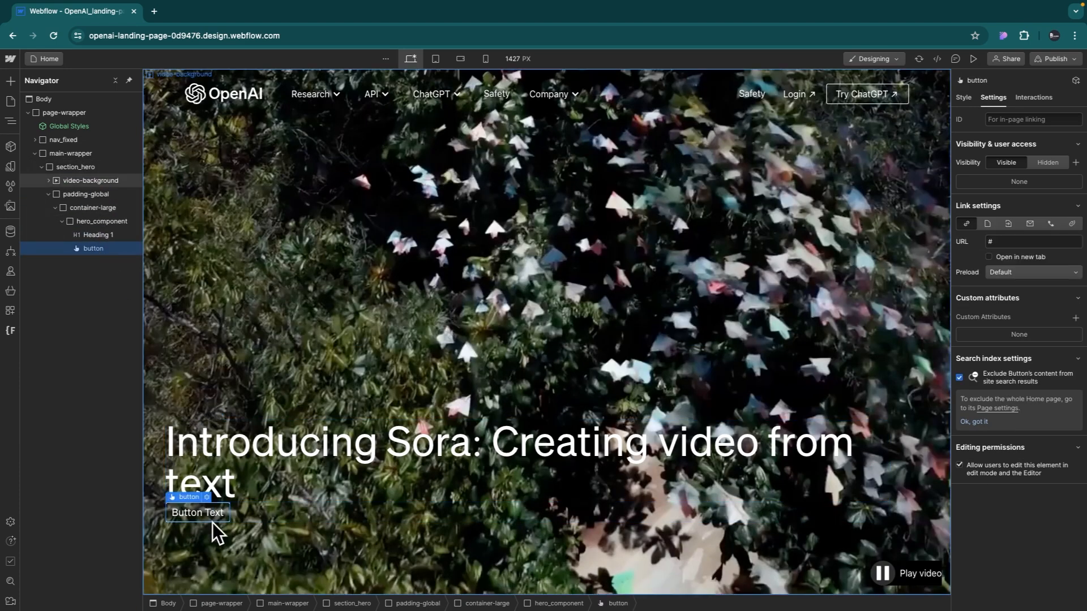
- Move video-background out of section_hero to sit directly above main-wrapper, and select the hero button
{"action": "left_click", "coordinate": [201, 514]}
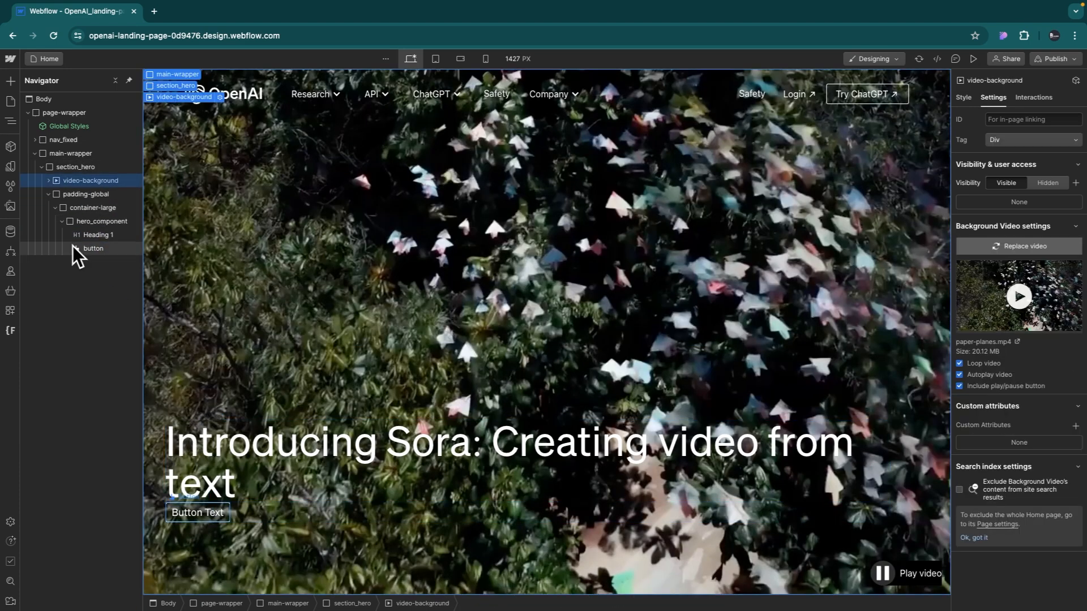
{"action": "left_click_drag", "start_coordinate": [89, 181], "coordinate": [68, 150]}
{"action": "left_click", "coordinate": [90, 249]}
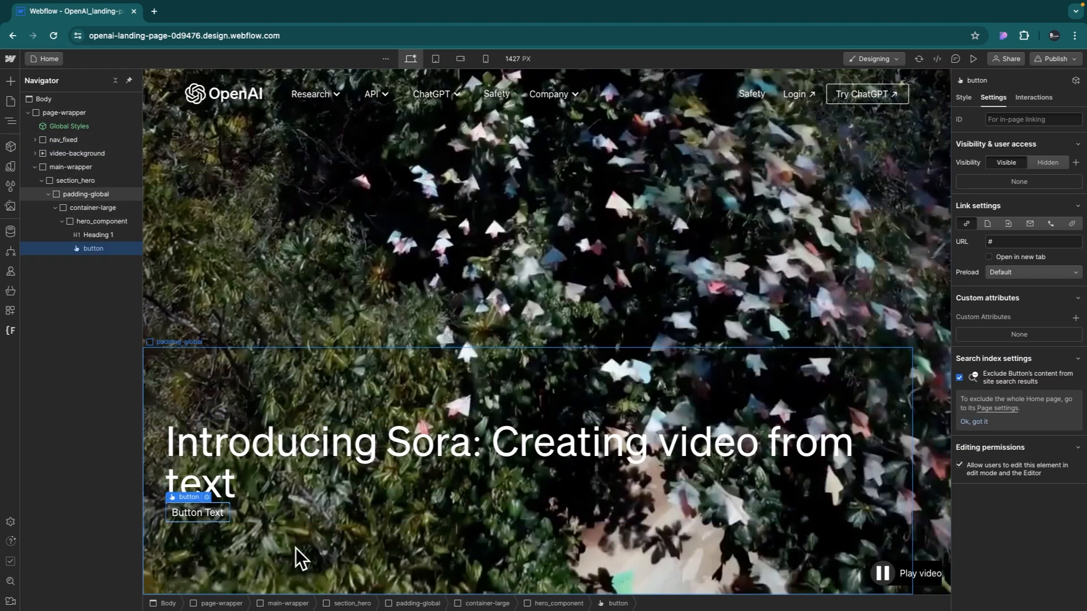
- Replace the hero button's text with "Learn more about Sora"
{"action": "double_click", "coordinate": [213, 512]}
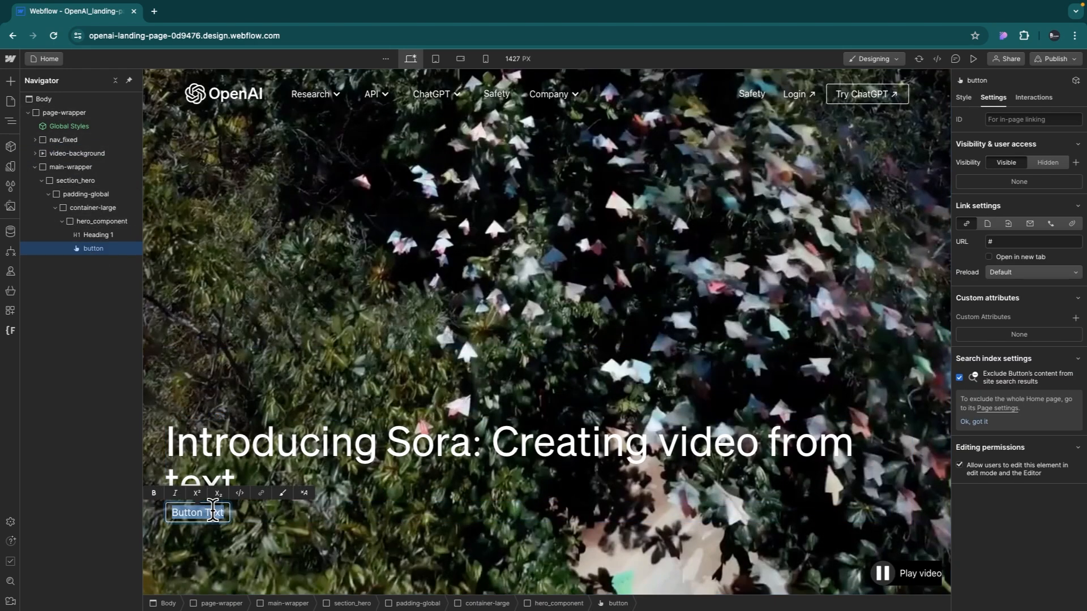
{"action": "type", "text": "Learn more "}
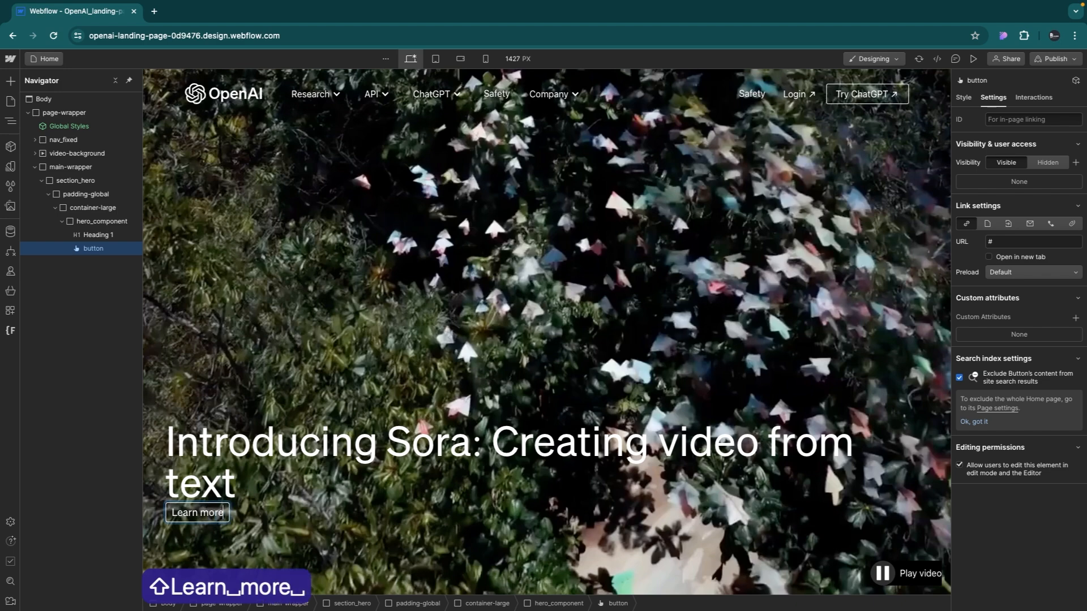
{"action": "type", "text": "about Sora"}
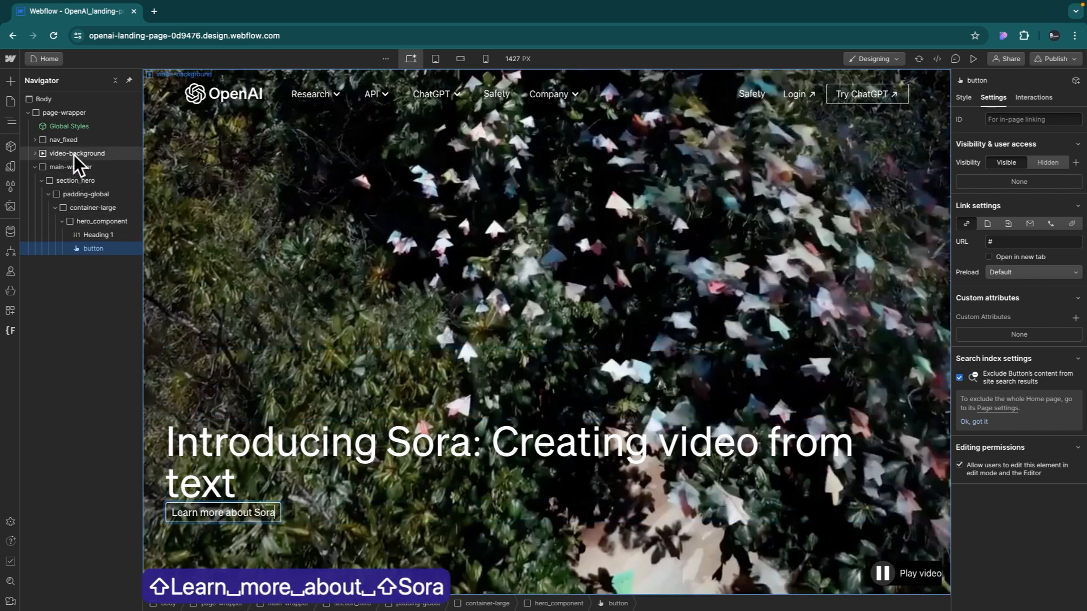
- Move video-background into main-wrapper below a collapsed section_hero
{"action": "left_click_drag", "start_coordinate": [74, 153], "coordinate": [198, 354]}
{"action": "left_click", "coordinate": [41, 181]}
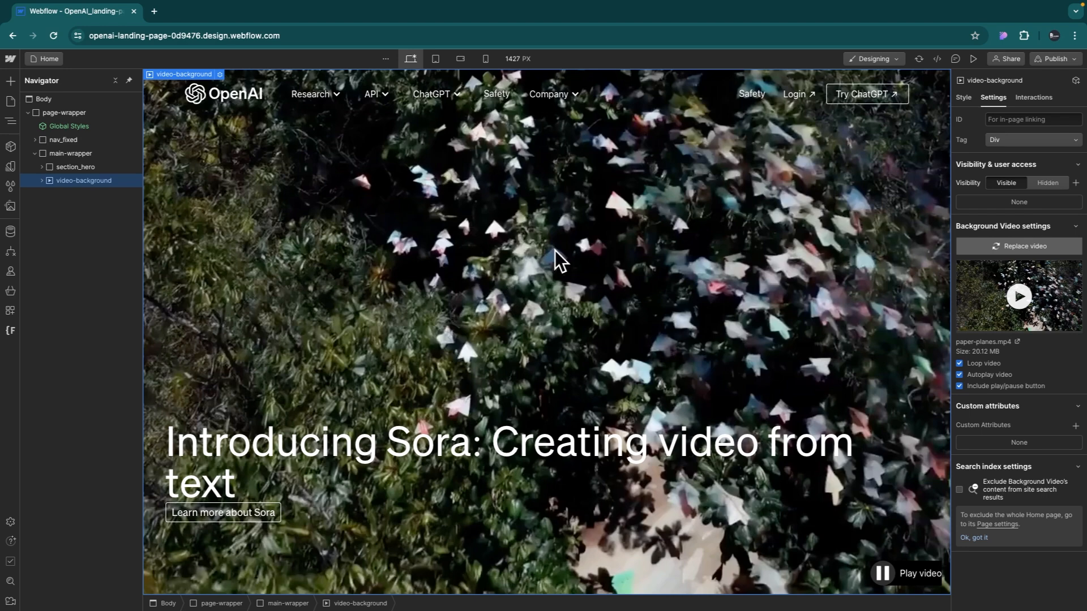
- Try a z-index of -1 on video-background
{"action": "left_click", "coordinate": [961, 97]}
{"action": "scroll", "coordinate": [1045, 476], "scroll_direction": "down", "scroll_amount": 2}
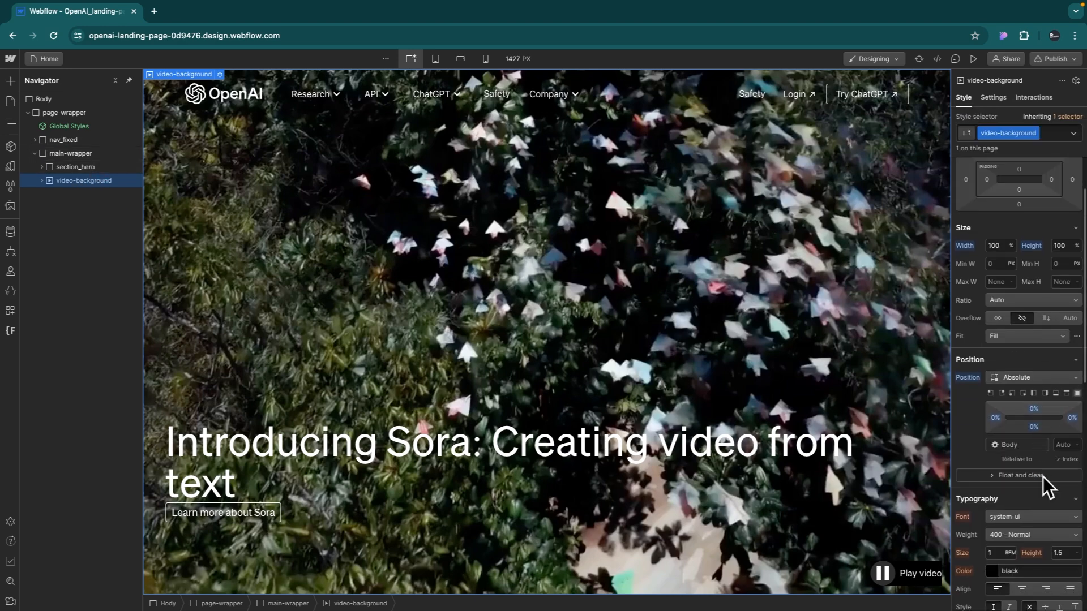
{"action": "left_click", "coordinate": [1060, 444]}
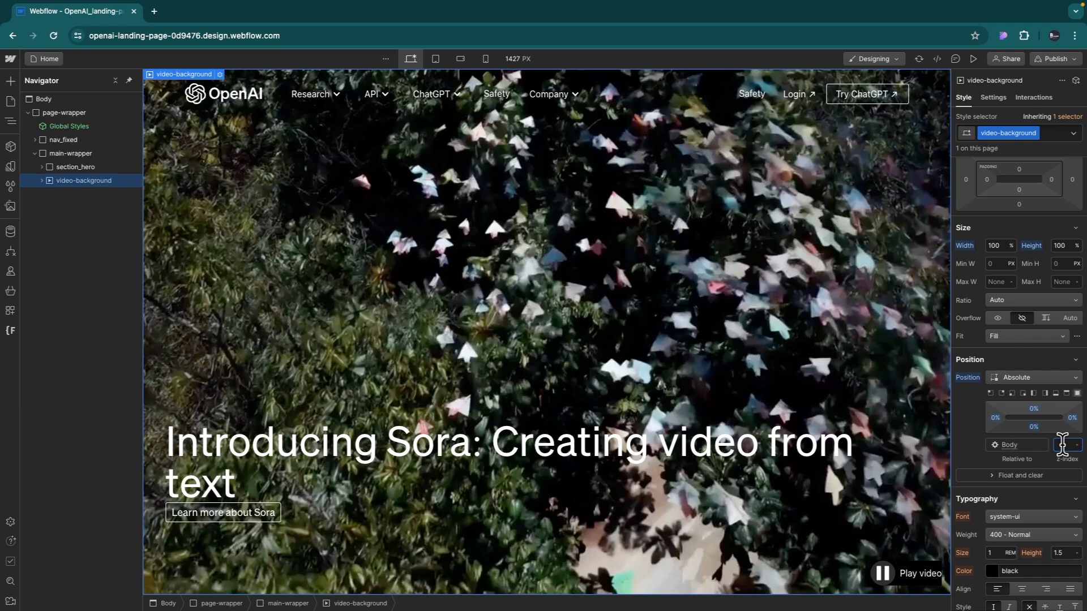
{"action": "type", "text": "-1"}
{"action": "key", "text": "Return"}
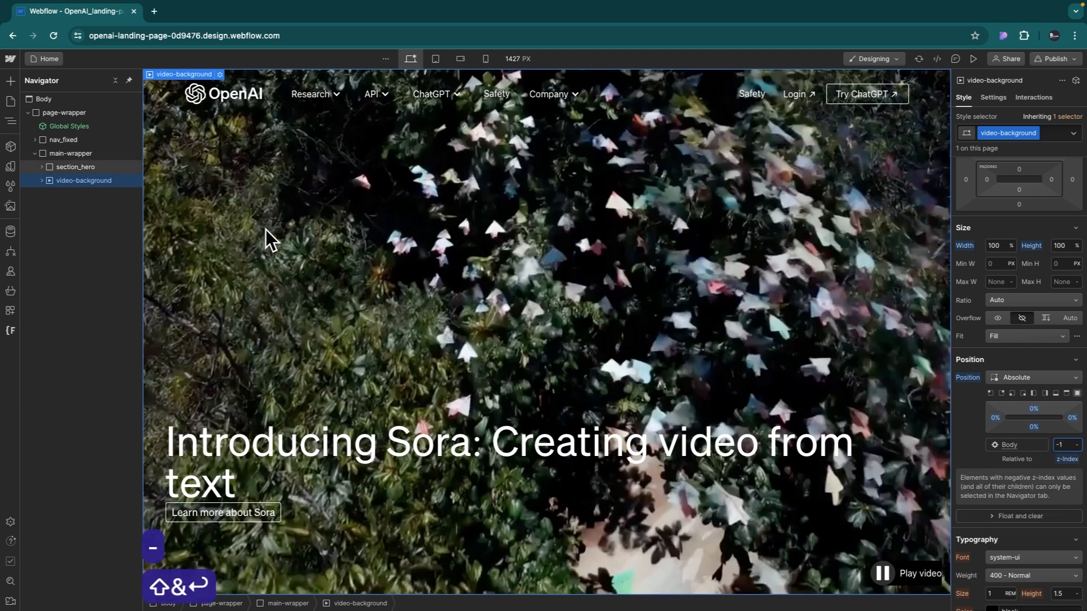
- Preview the page with section_hero selected and undo the z-index change on video-background
{"action": "left_click", "coordinate": [70, 169]}
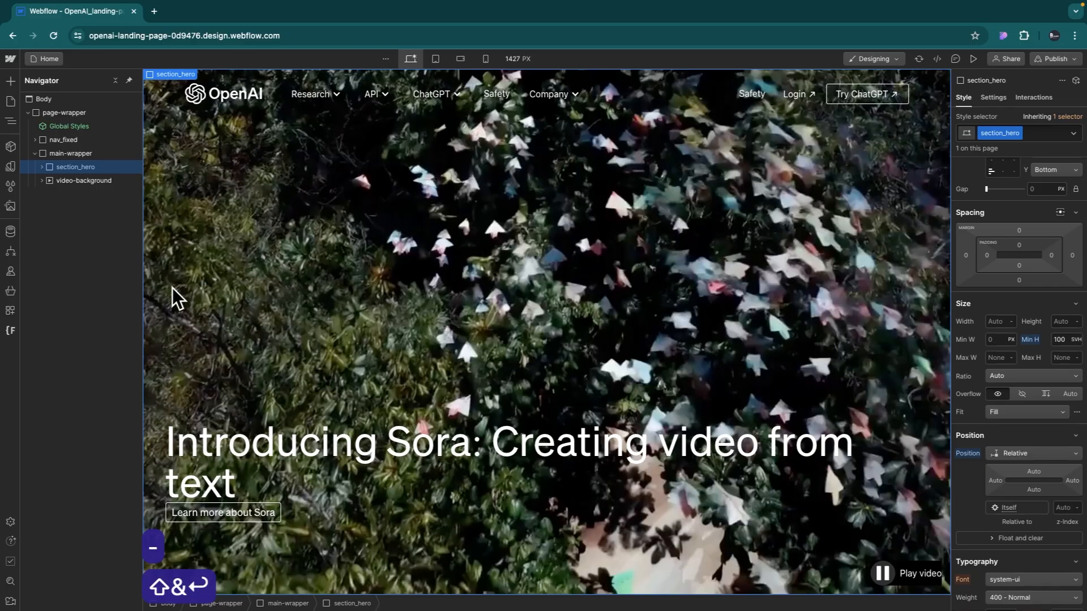
{"action": "left_click", "coordinate": [972, 59]}
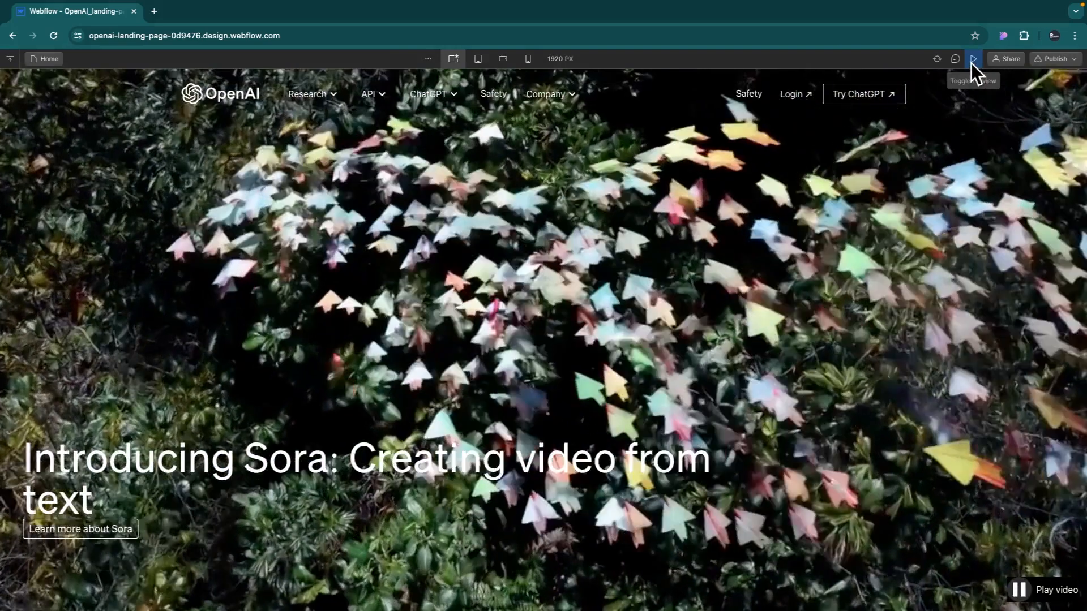
{"action": "key", "text": "super+shift+z"}
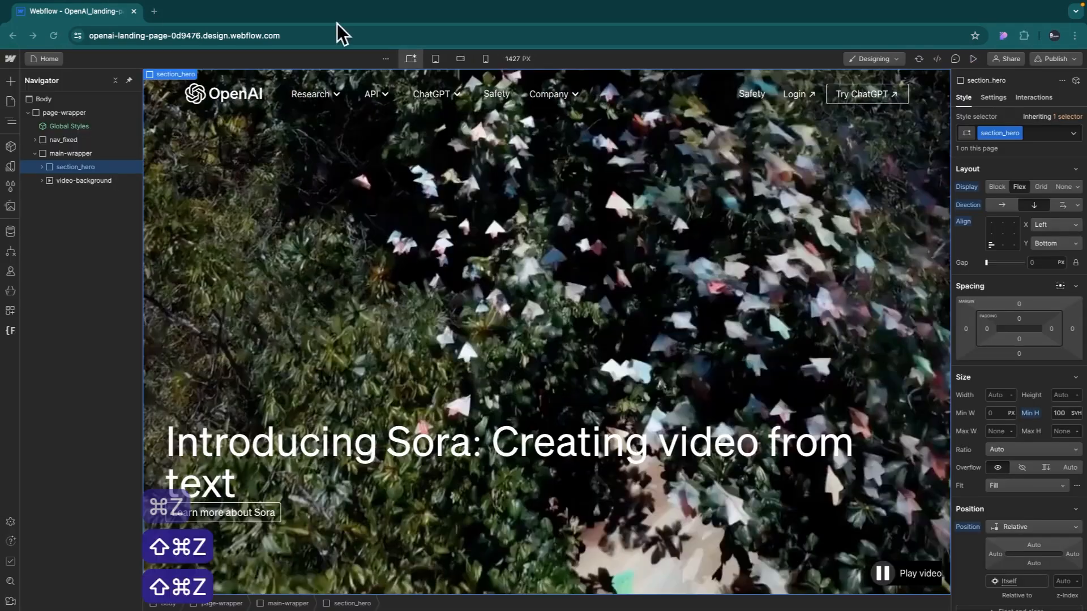
- Check the video control on the original OpenAI page and select play/pause-button inside video-background
{"action": "left_click", "coordinate": [73, 181]}
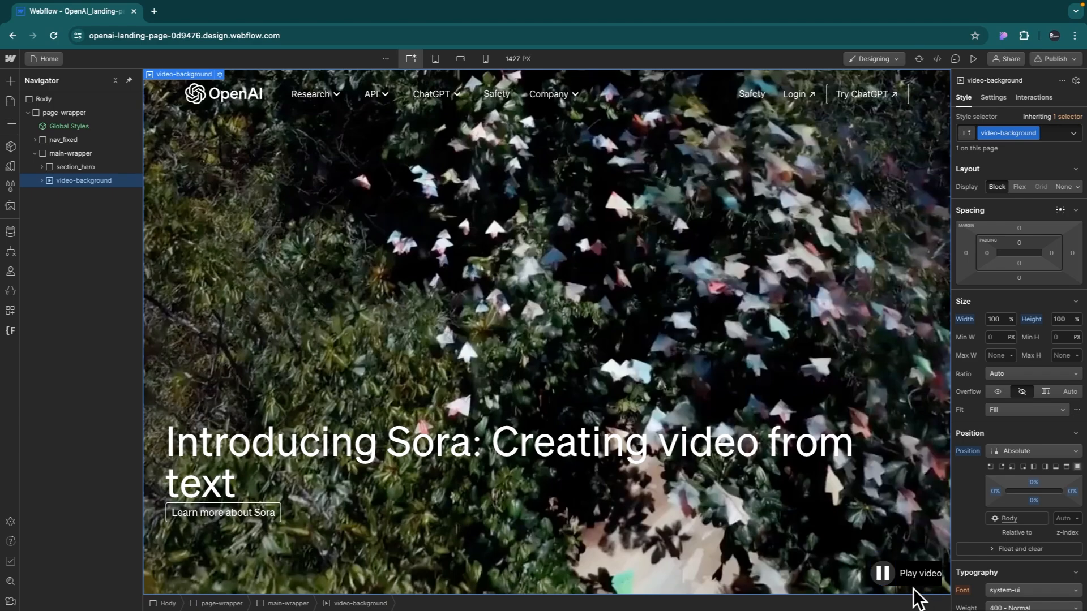
{"action": "key", "text": "ctrl+Left"}
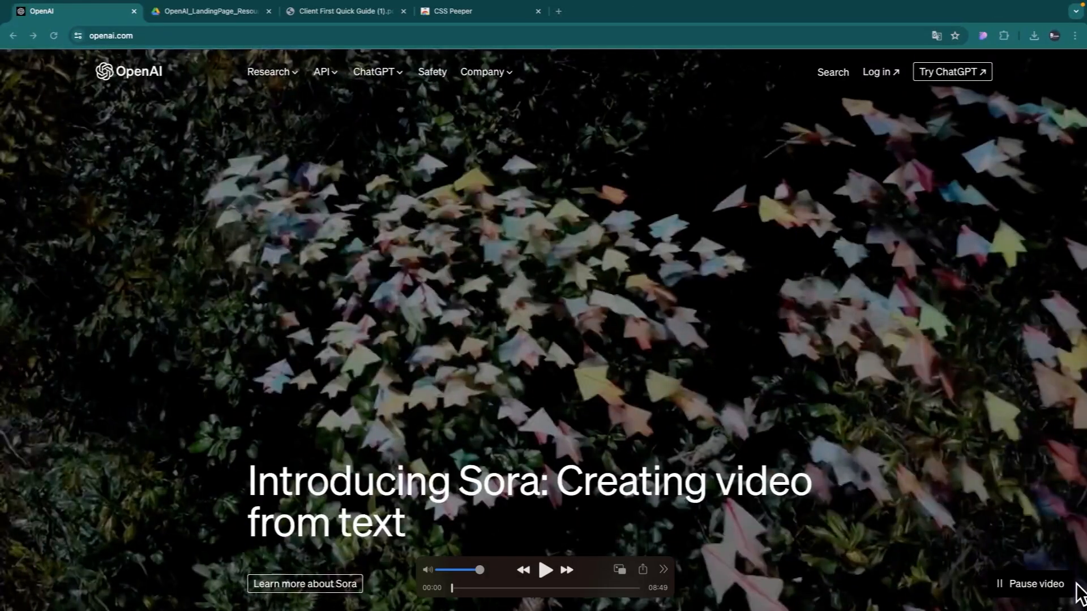
{"action": "key", "text": "ctrl+Right"}
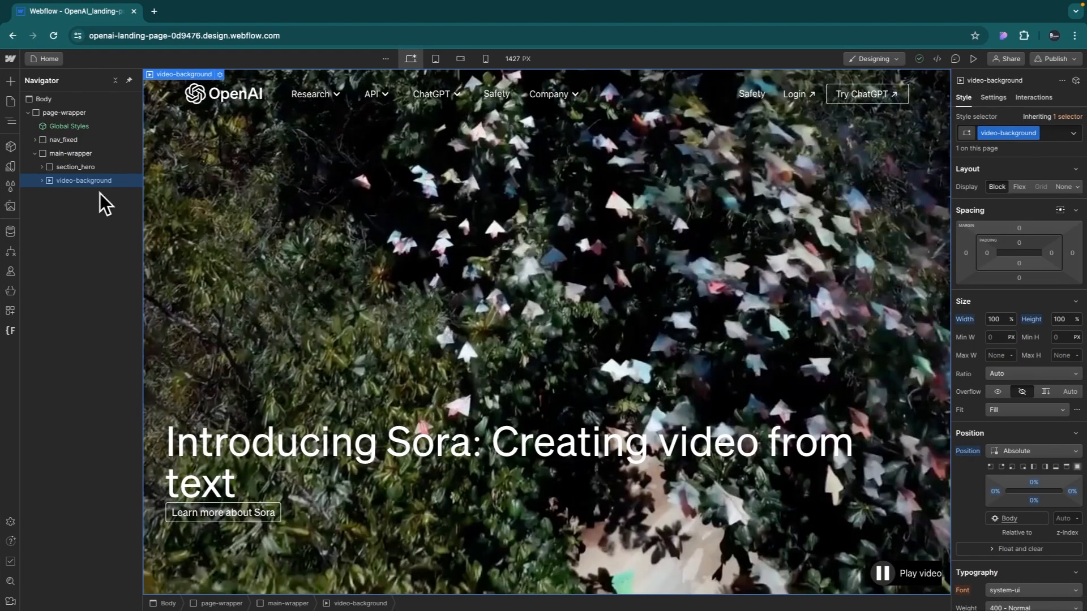
{"action": "left_click", "coordinate": [41, 181]}
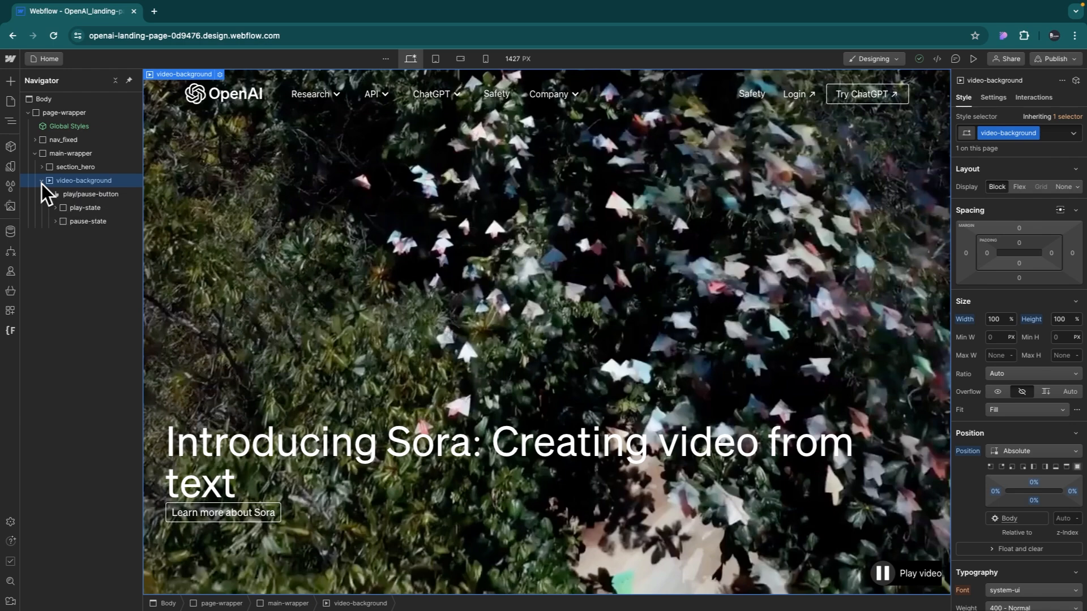
{"action": "left_click", "coordinate": [100, 195]}
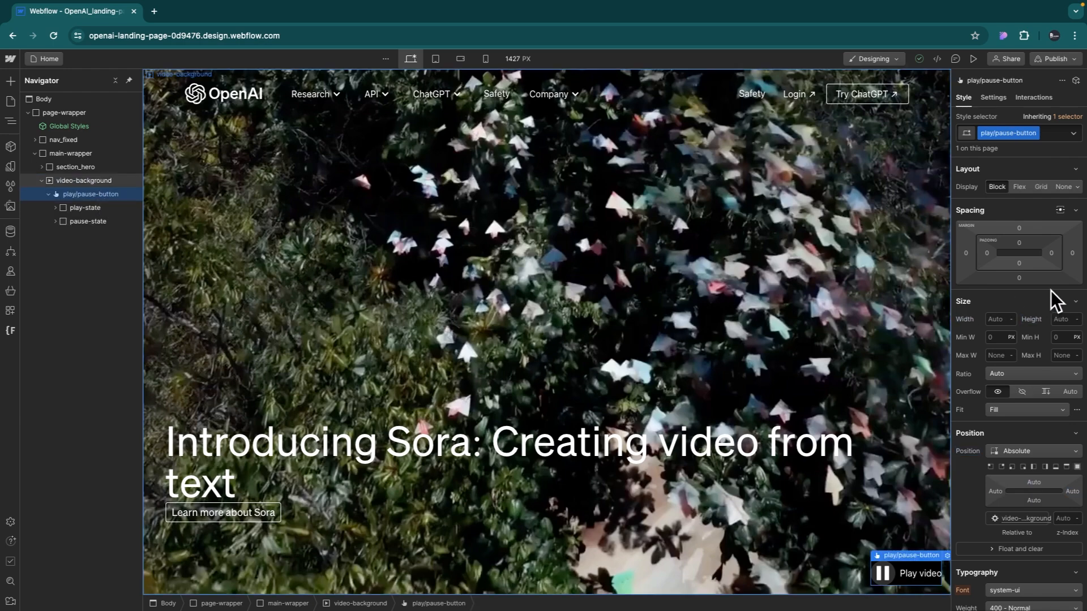
- Try 1rem of padding on all sides of play/pause-button
{"action": "left_click", "coordinate": [1017, 244]}
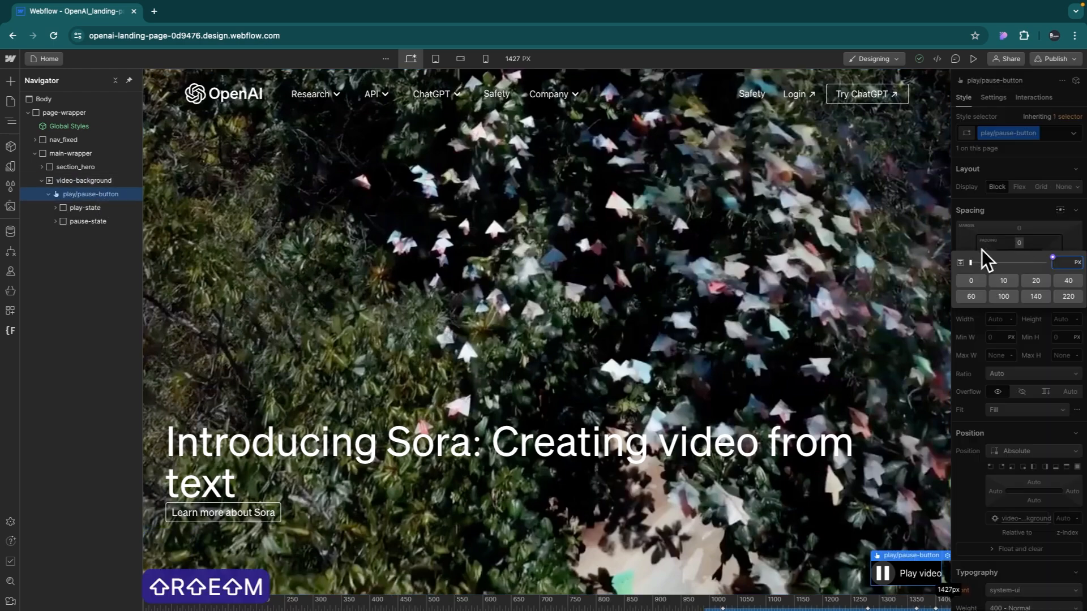
{"action": "type", "text": "1REM"}
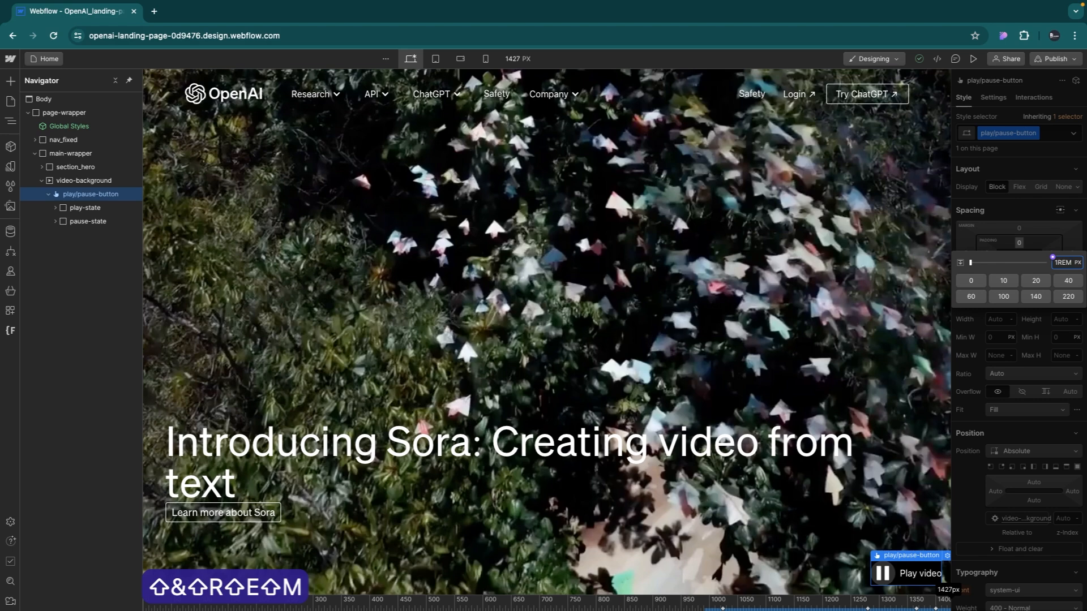
{"action": "key", "text": "shift+Return"}
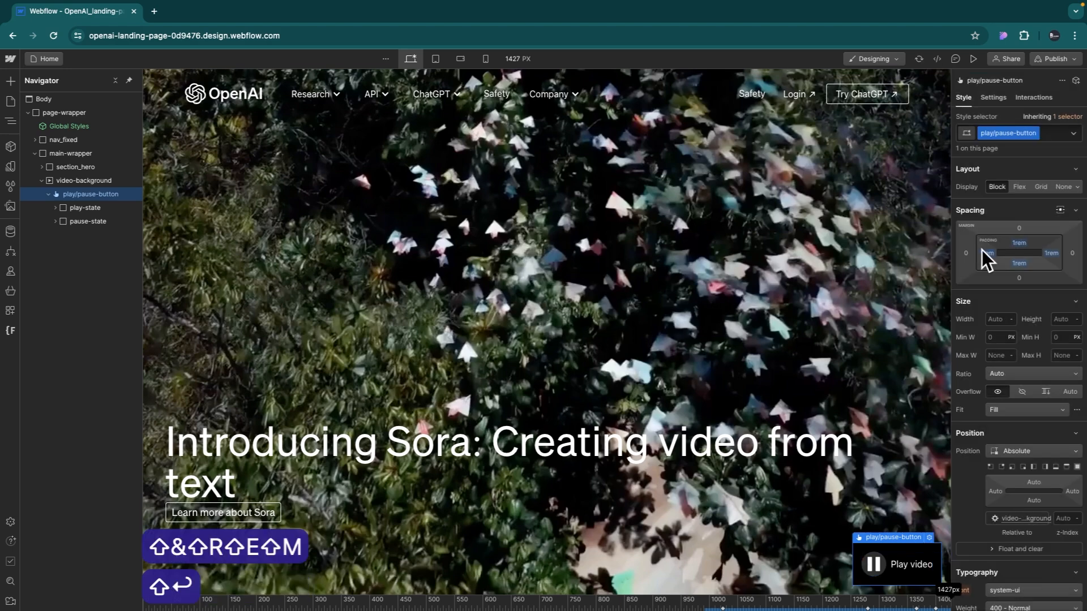
- Set the padding on all sides of play/pause-button to 0.5rem and compare it with the original OpenAI page
{"action": "left_click", "coordinate": [1046, 254]}
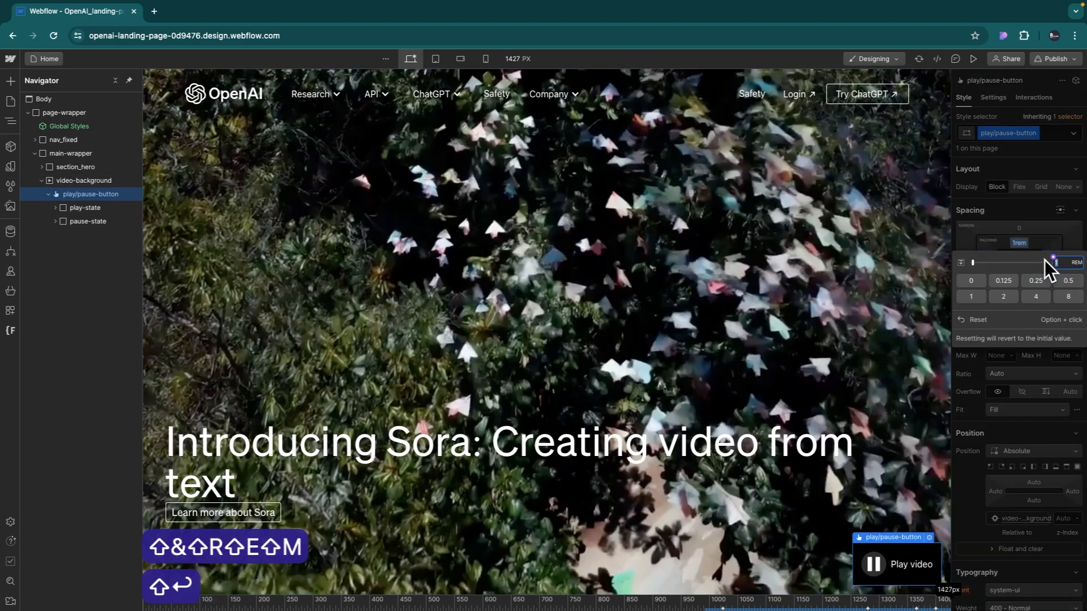
{"action": "type", "text": "0.5REM"}
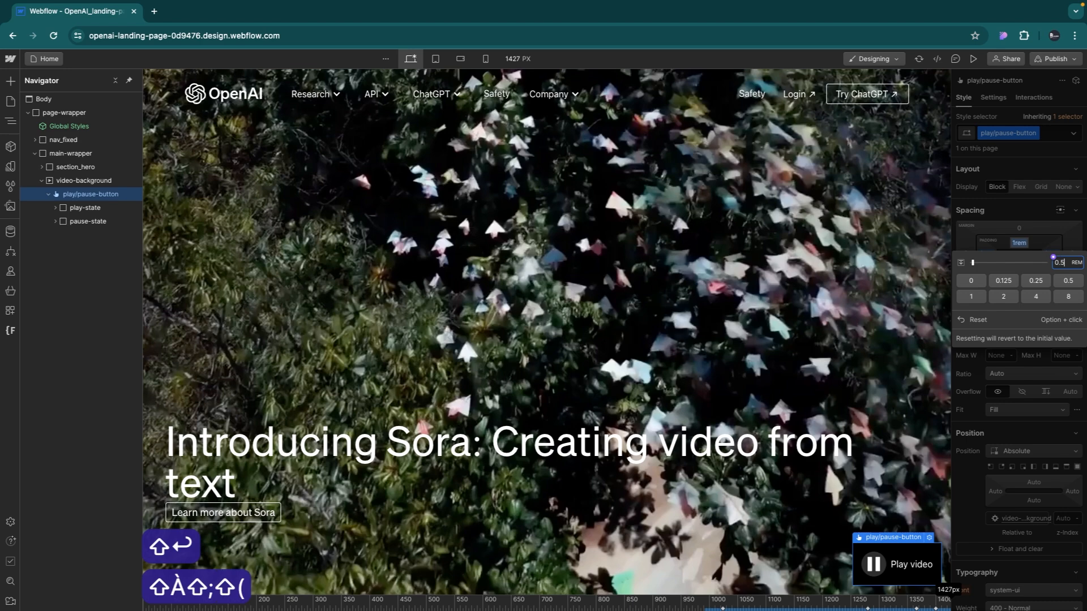
{"action": "key", "text": "shift+Return"}
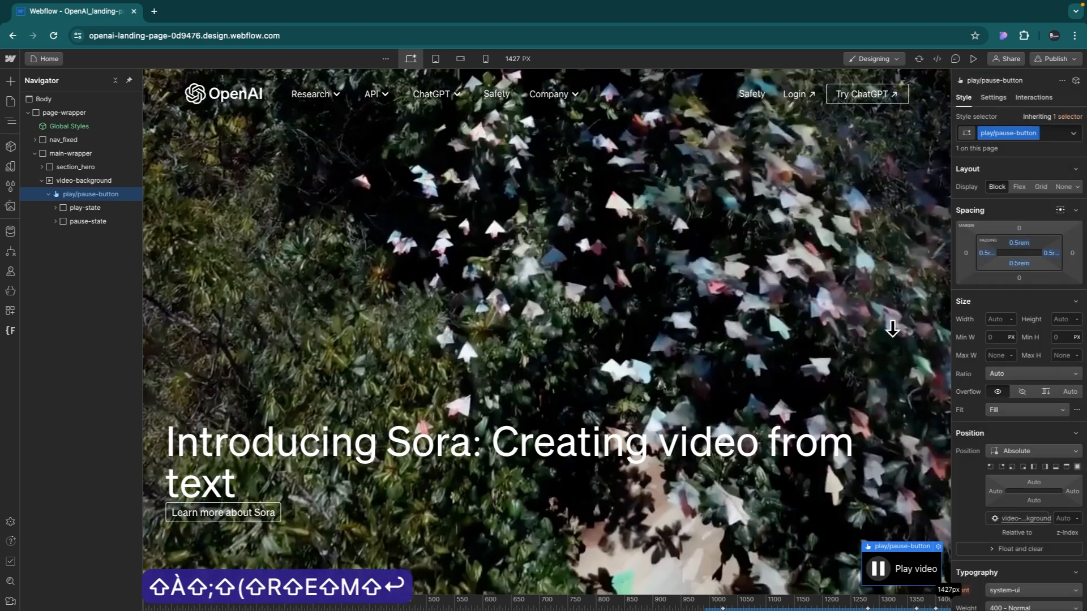
{"action": "left_click", "coordinate": [767, 514]}
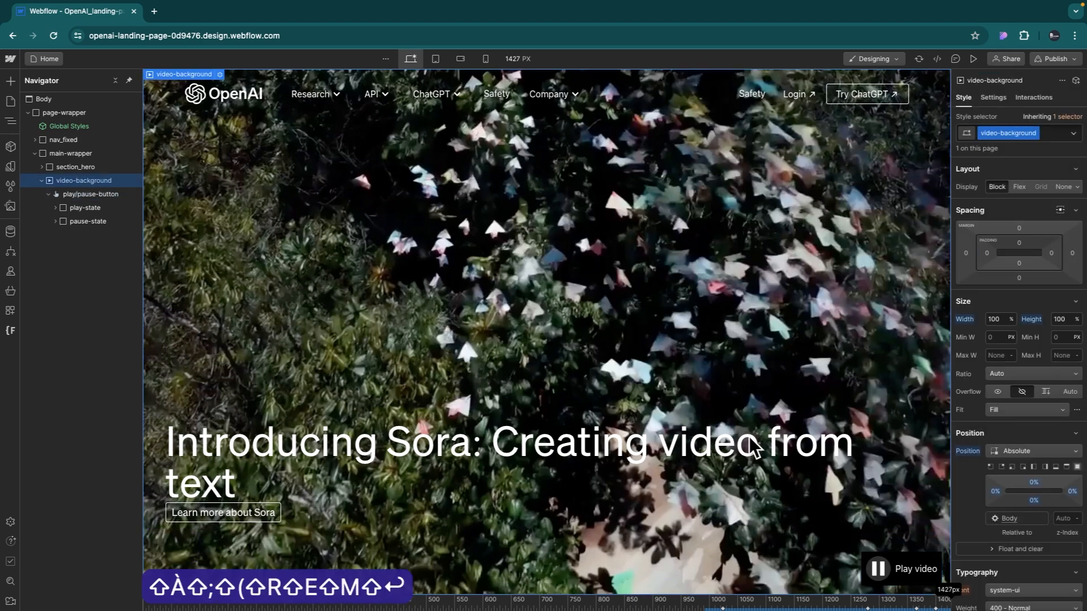
{"action": "key", "text": "ctrl+Left"}
{"action": "key", "text": "ctrl+Right"}
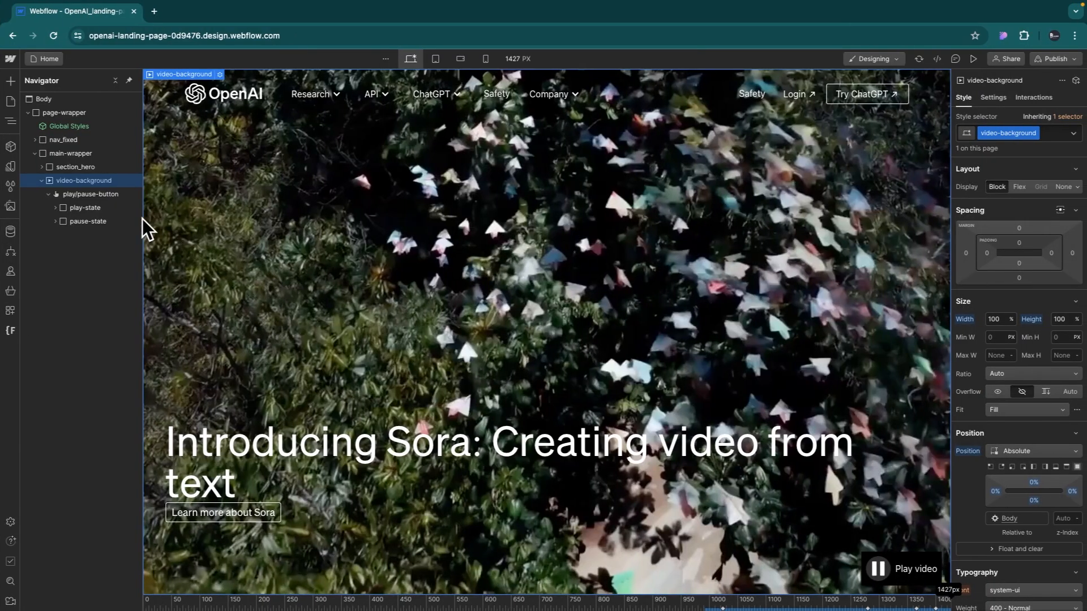
- Set the border radius of play/pause-button to 3.6 px and preview the page
{"action": "left_click", "coordinate": [108, 193]}
{"action": "scroll", "coordinate": [1037, 532], "scroll_direction": "down", "scroll_amount": 10}
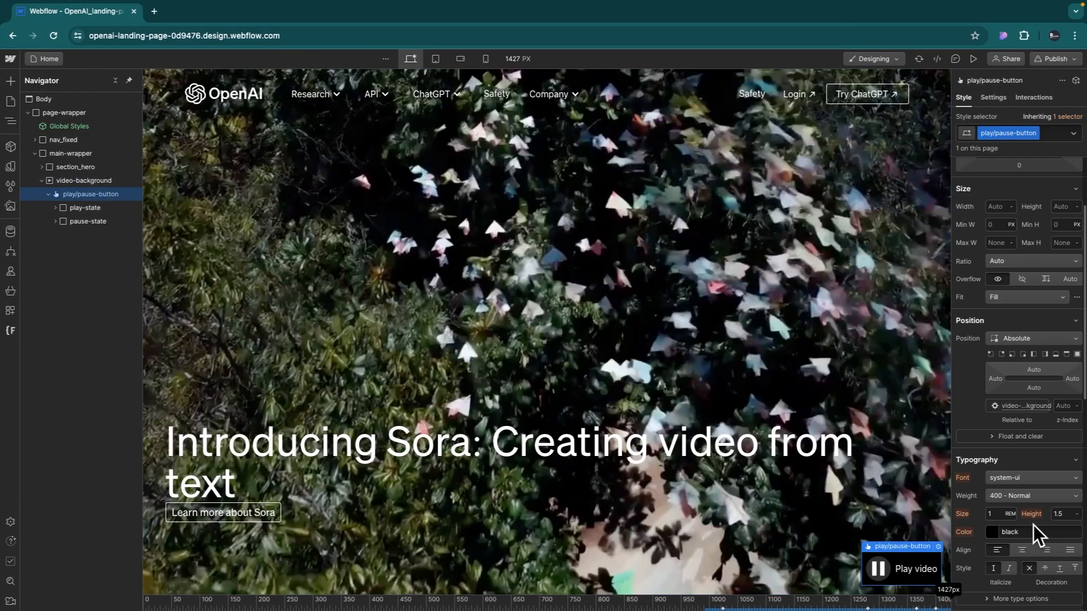
{"action": "scroll", "coordinate": [1028, 426], "scroll_direction": "up", "scroll_amount": 2}
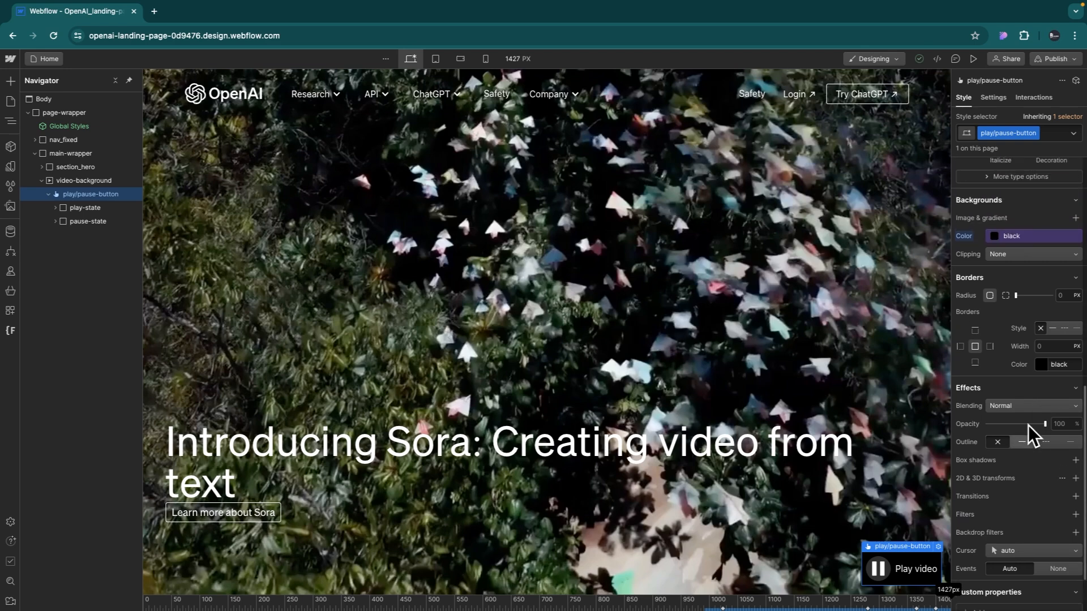
{"action": "left_click", "coordinate": [1059, 293]}
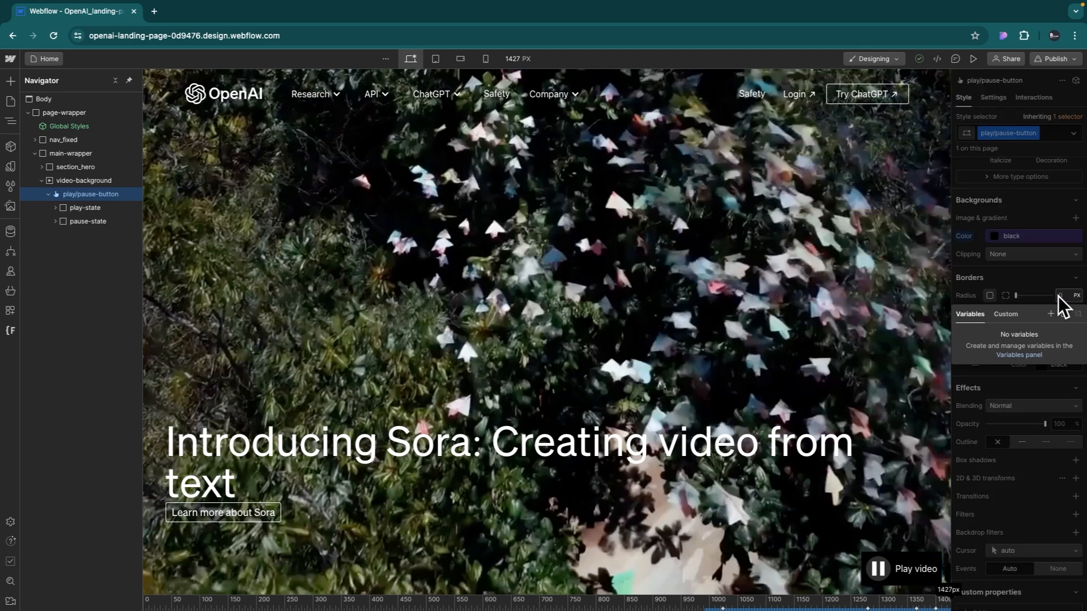
{"action": "left_click", "coordinate": [1063, 297]}
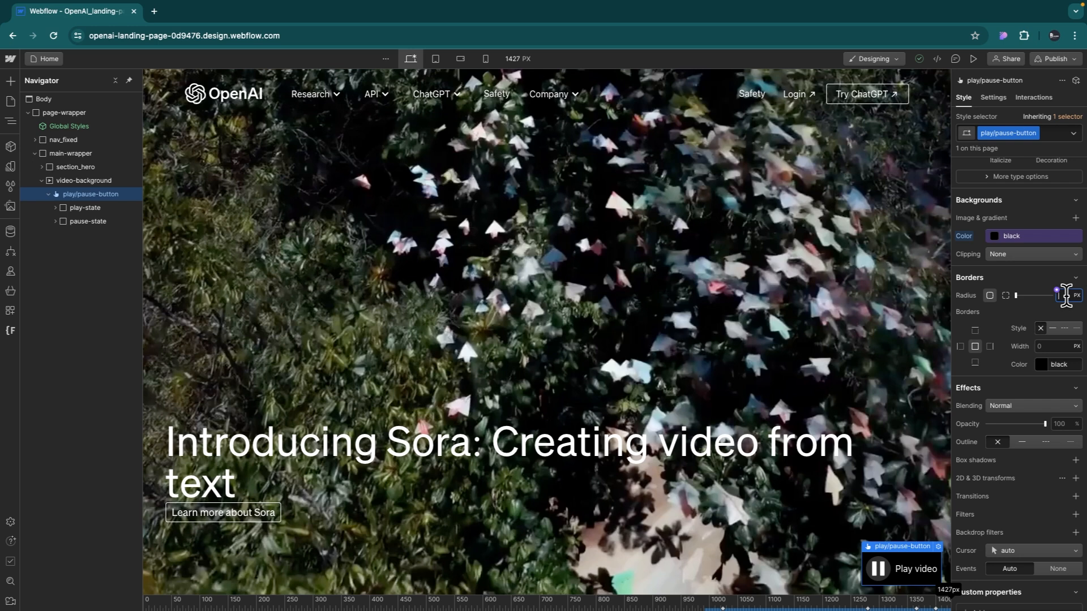
{"action": "type", "text": "3.6"}
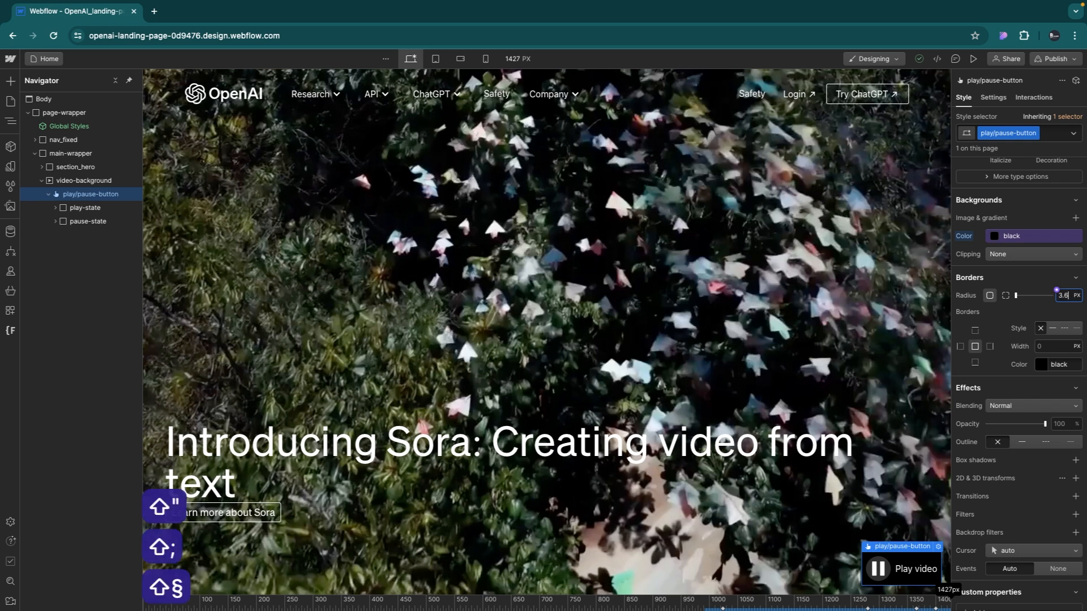
{"action": "key", "text": "Return"}
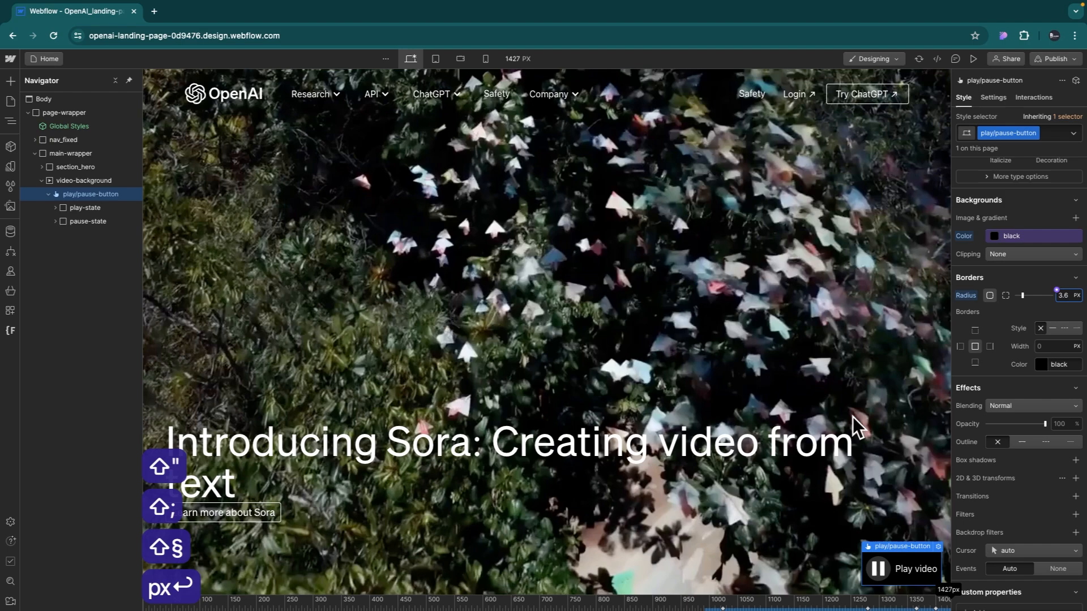
{"action": "left_click", "coordinate": [738, 511]}
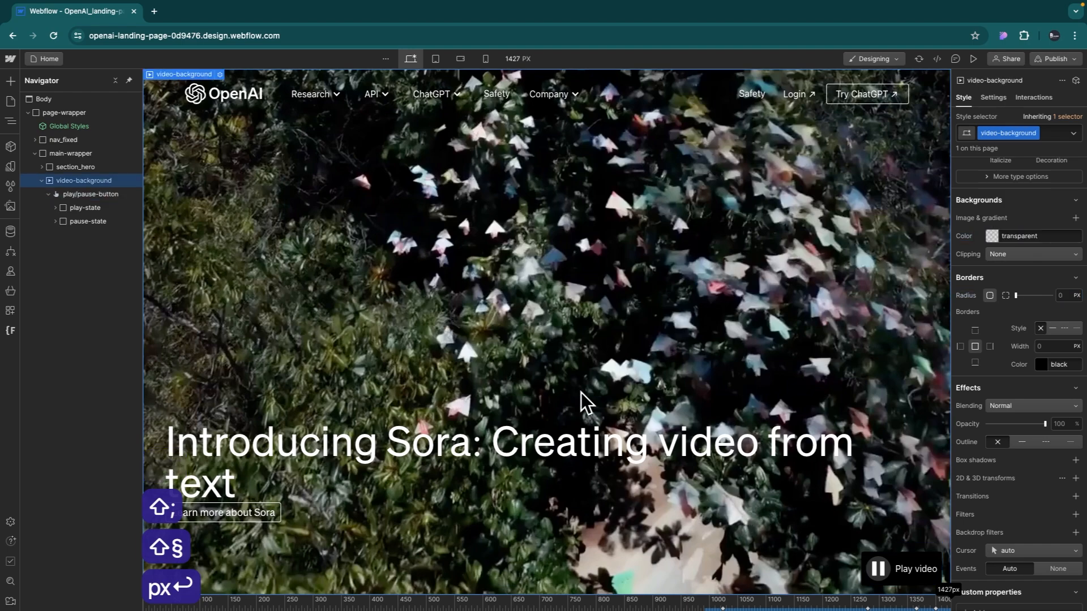
{"action": "left_click", "coordinate": [973, 58]}
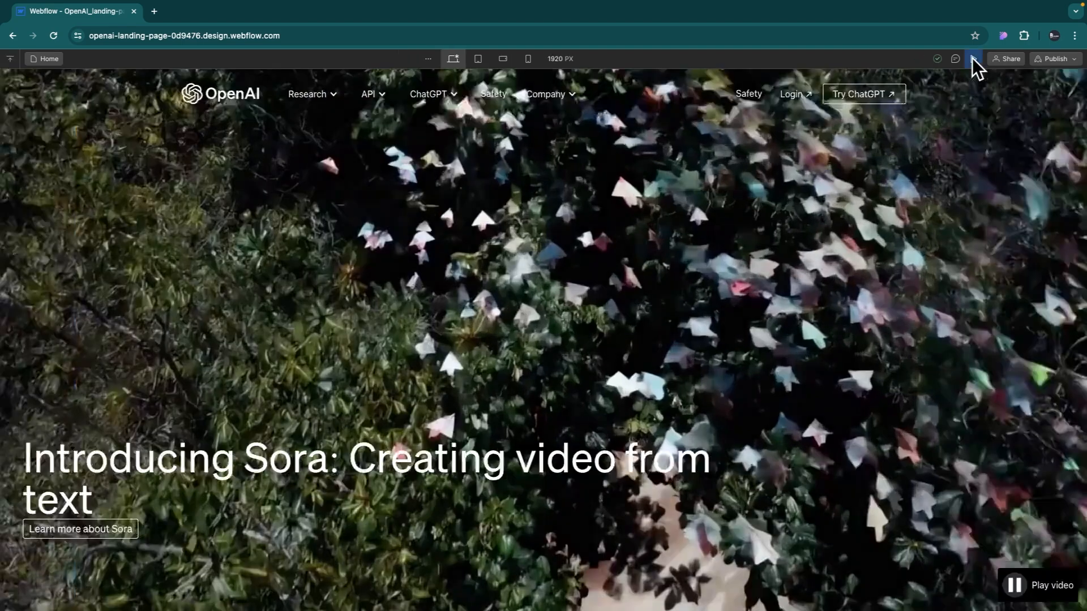